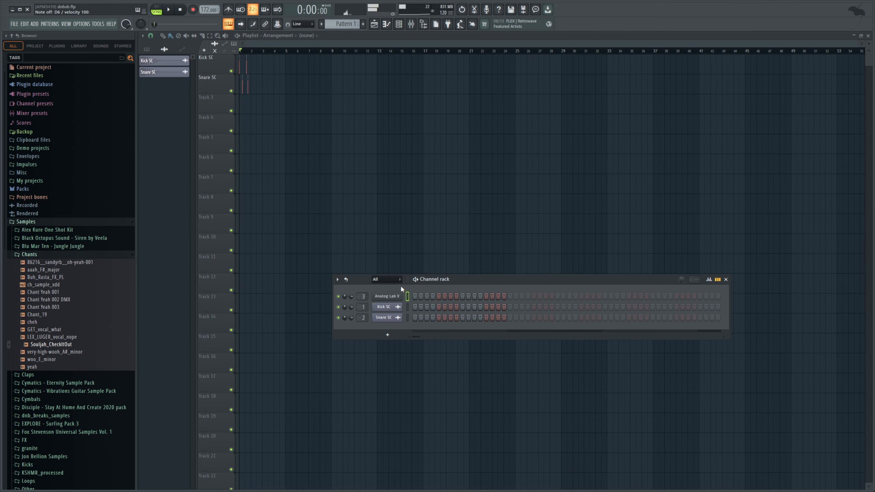
Open the Analog Lab V piano roll and draw a one-bar F2 note at the start of bar 1.
key("F7")
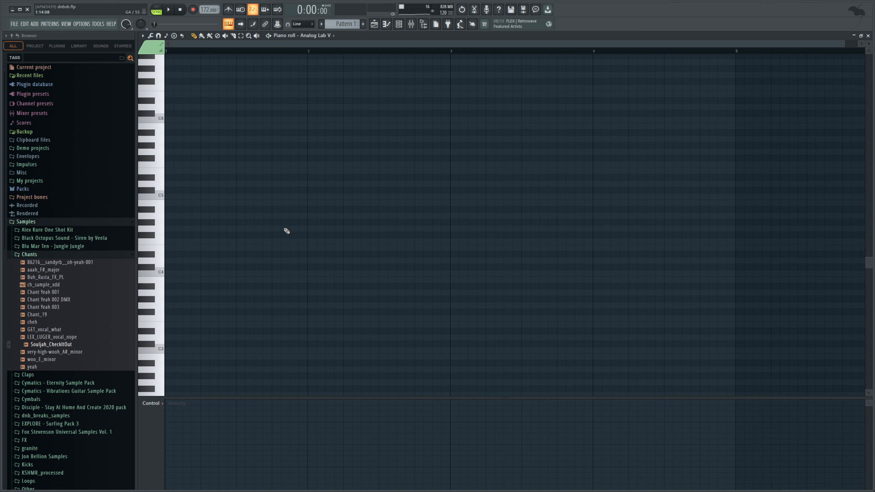
scroll(161, 316, "down", 1)
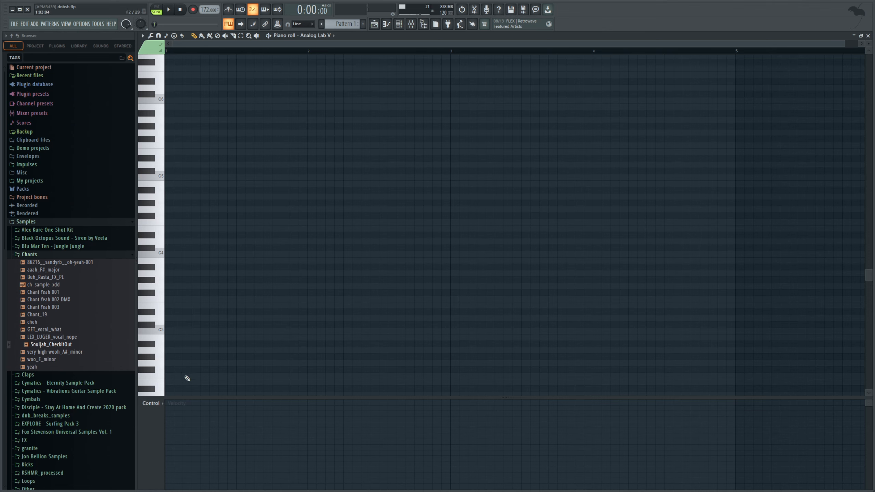
left_click(180, 377)
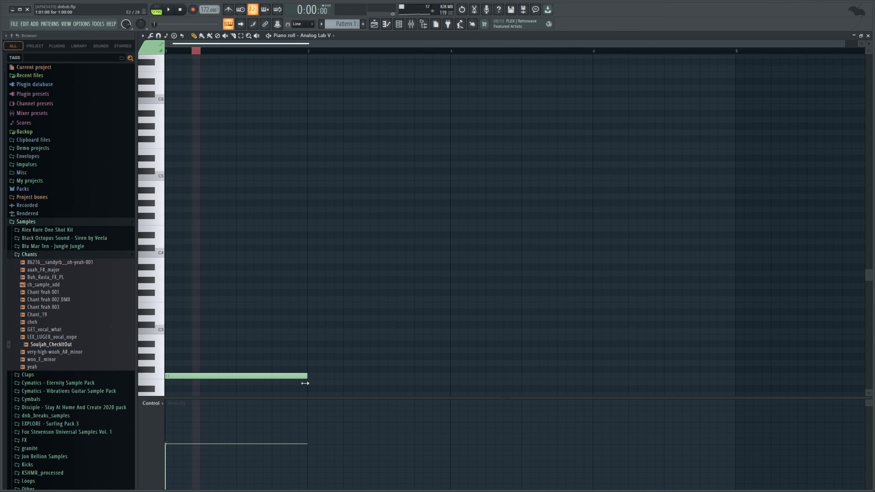
right_click(271, 51)
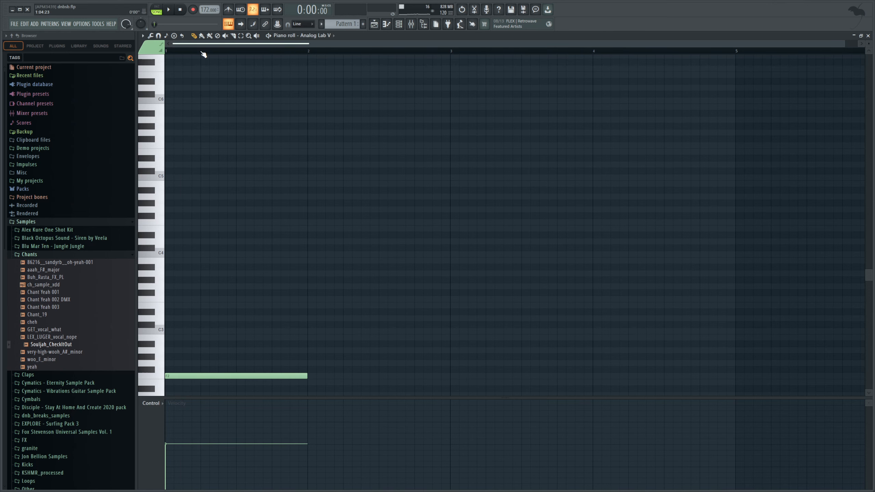
Turn on the metronome and switch playback from song to pattern mode.
scroll(201, 51, "down", 1)
scroll(465, 167, "down", 2)
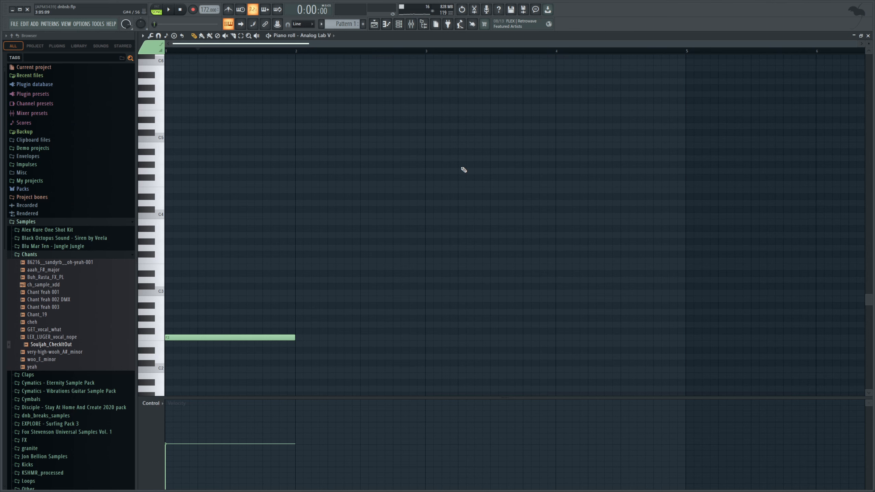
left_click(228, 9)
key("l")
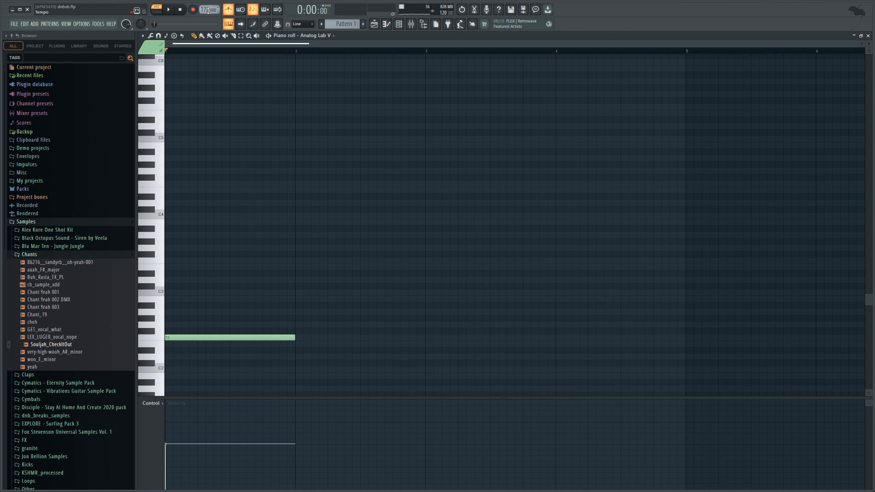
Lengthen the F2 note to one and a half bars and follow it with a half-bar A2 note.
scroll(334, 255, "down", 1)
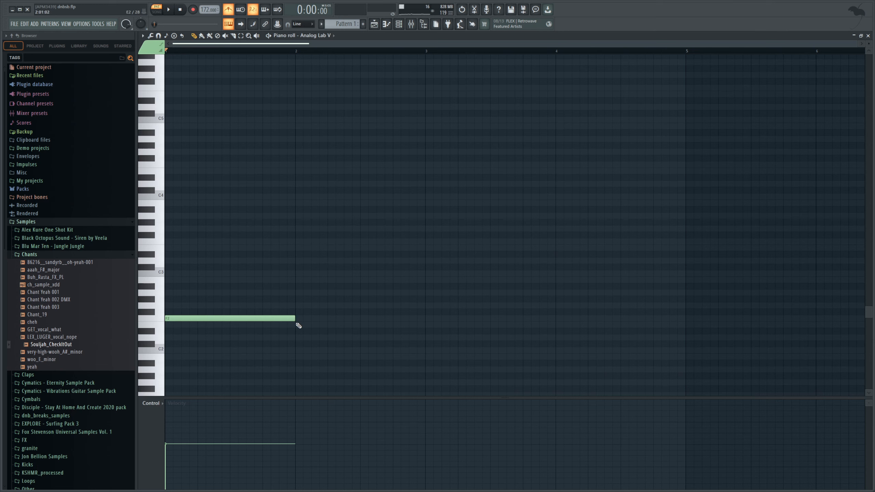
left_click_drag(295, 320, 360, 319)
key("space")
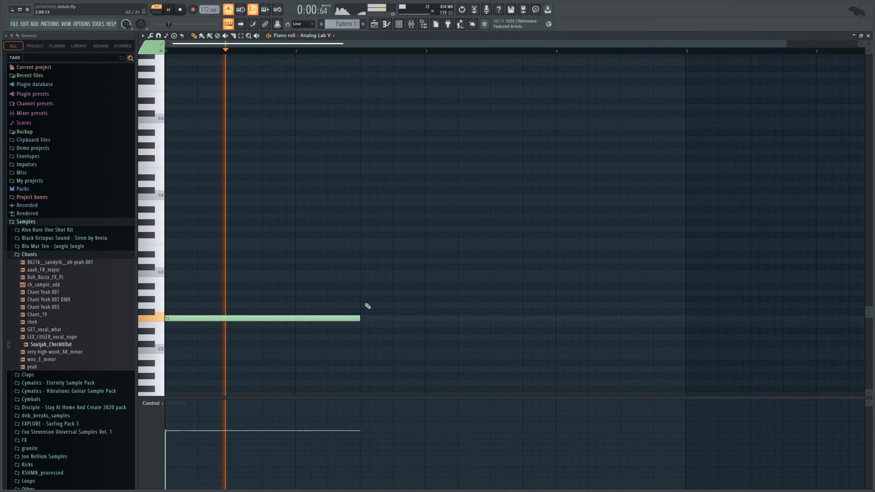
left_click(363, 293)
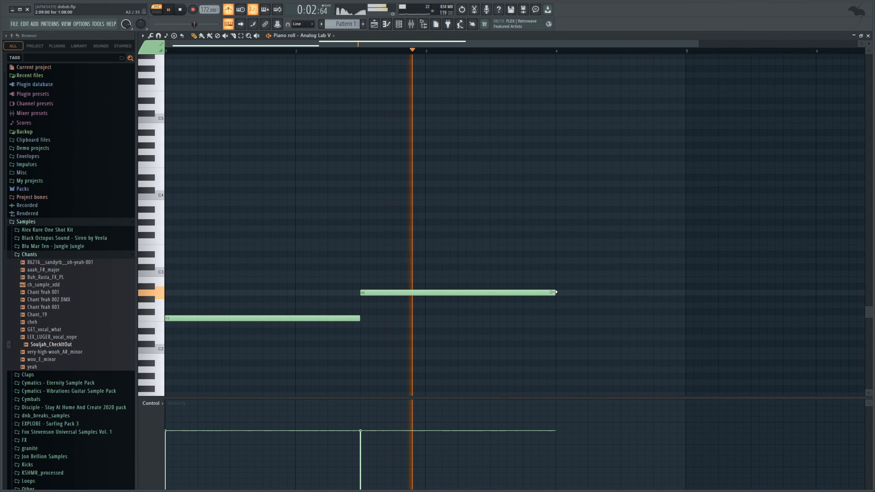
key("space")
left_click_drag(555, 293, 427, 291)
Add one-bar A#2 and C3 notes in bars 3 and 4 and play back the finished bassline.
left_click(429, 287)
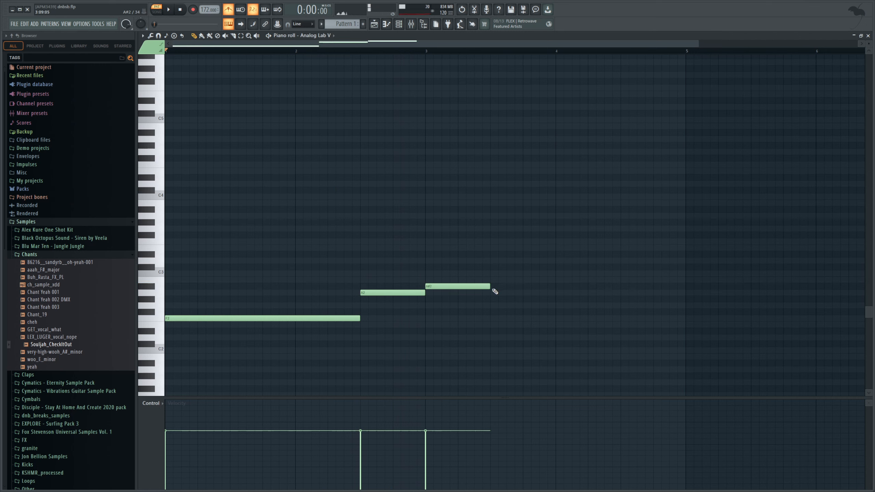
left_click_drag(492, 290, 549, 291)
left_click(561, 274)
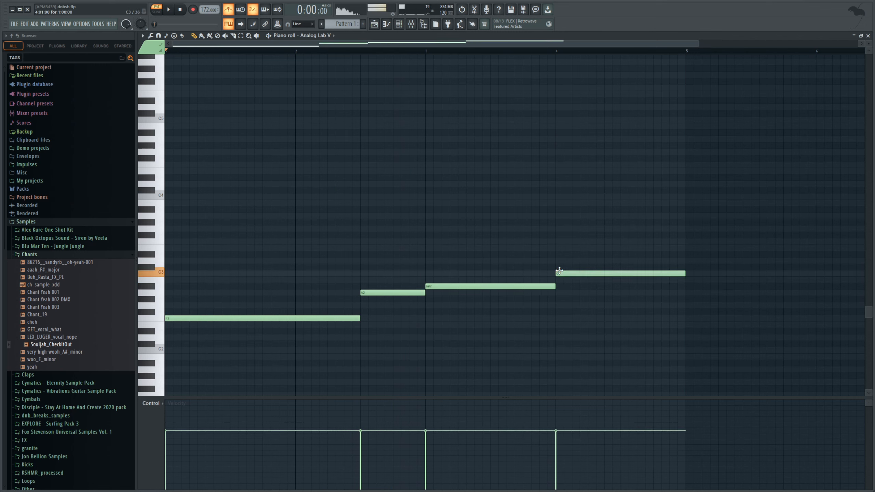
key("space")
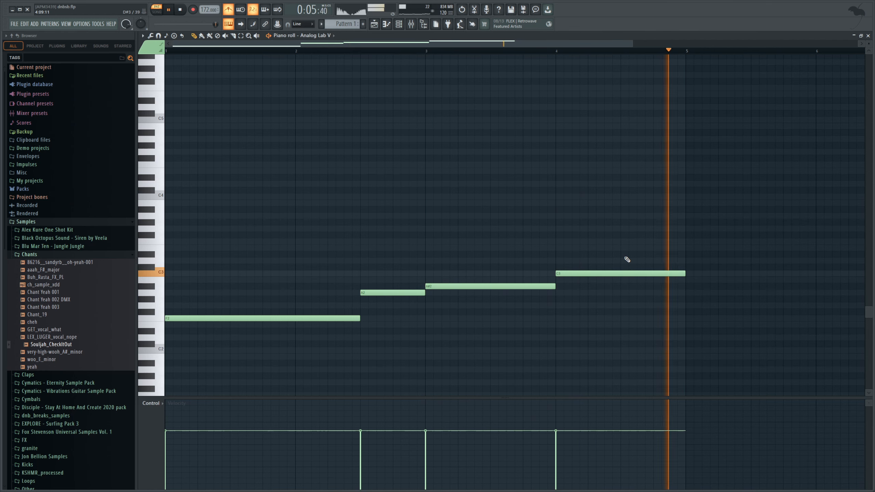
key("space")
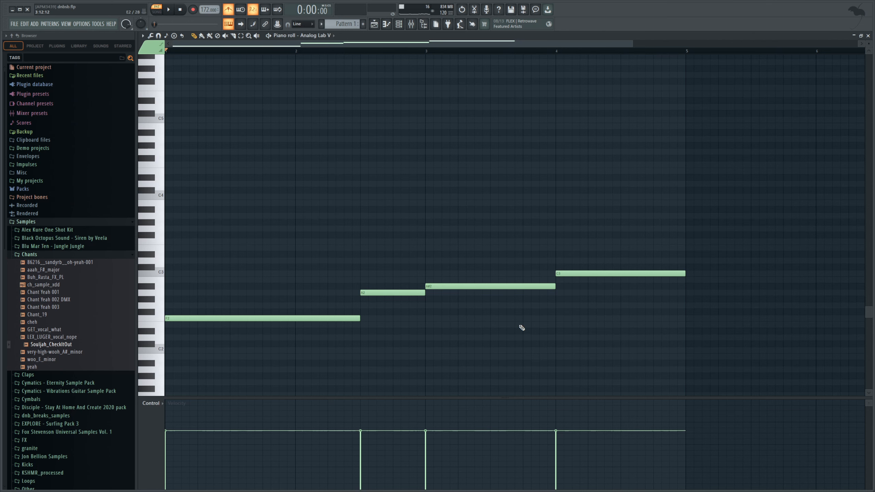
Build triads over the bassline by copying its four notes up an octave, and that copy's notes another 4 and 7 semitones higher.
left_click_drag(640, 346, 268, 208)
left_click_drag(173, 318, 169, 238, "shift")
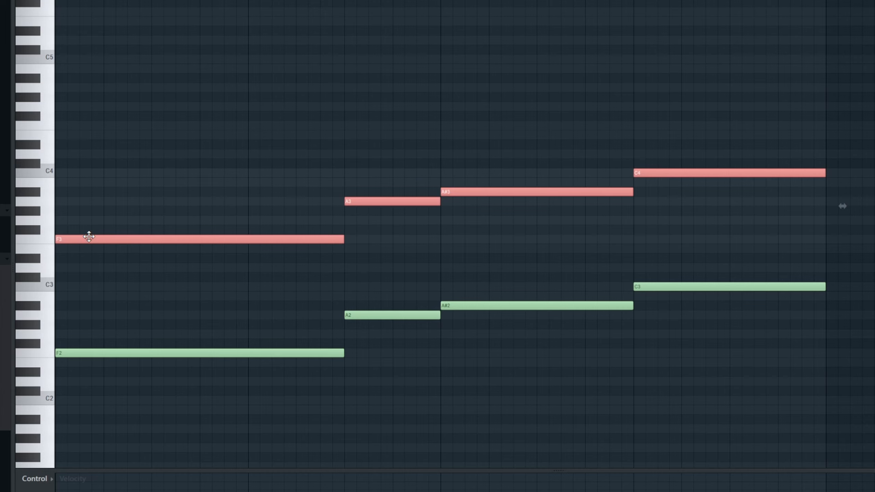
left_click_drag(88, 237, 88, 200)
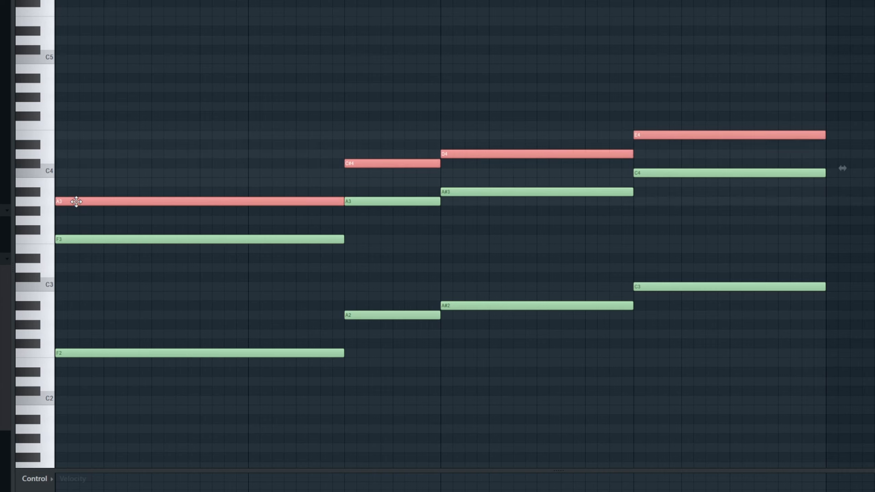
left_click_drag(77, 202, 72, 170)
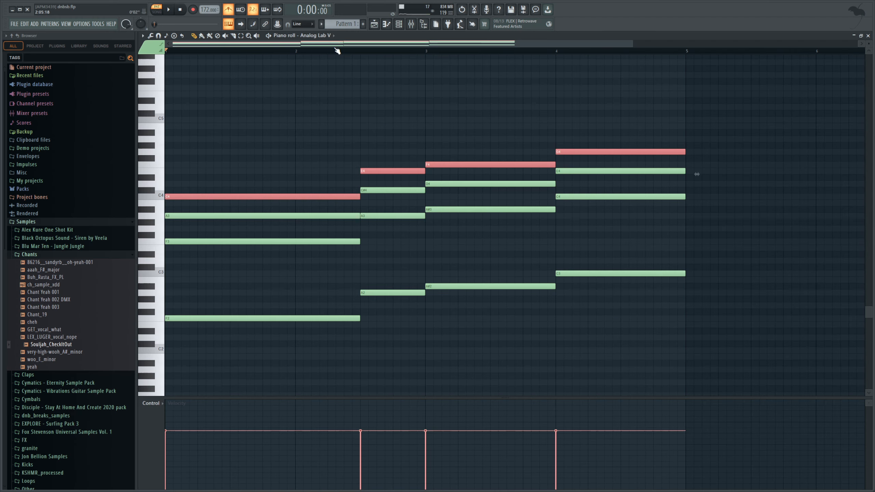
left_click(336, 52)
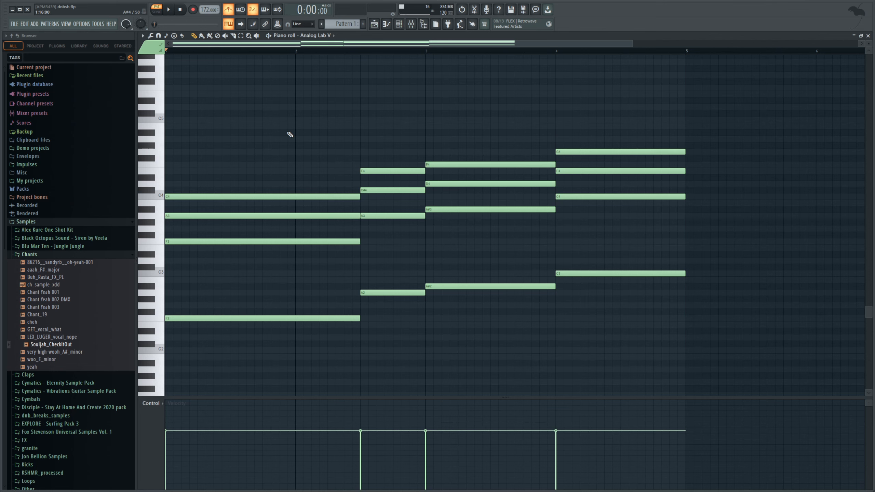
Turn off the metronome, and select all notes of the second chord while auditioning the progression.
left_click(228, 9)
left_click(171, 9)
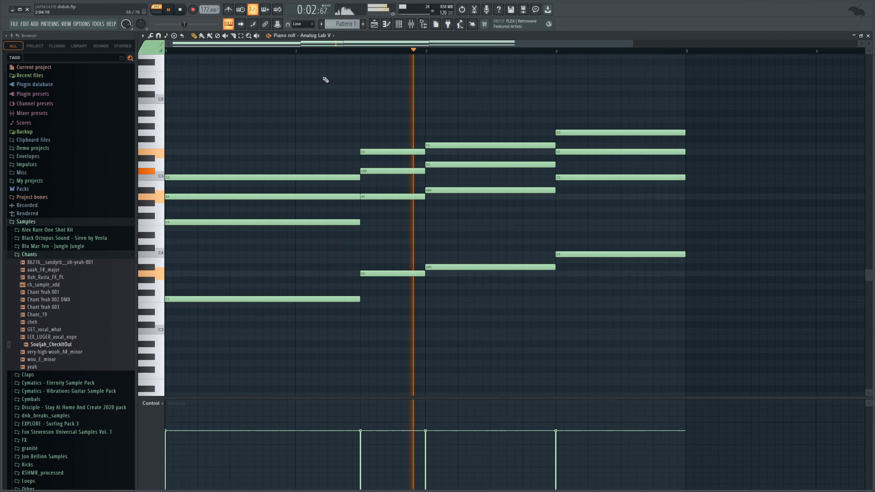
left_click_drag(388, 145, 398, 290)
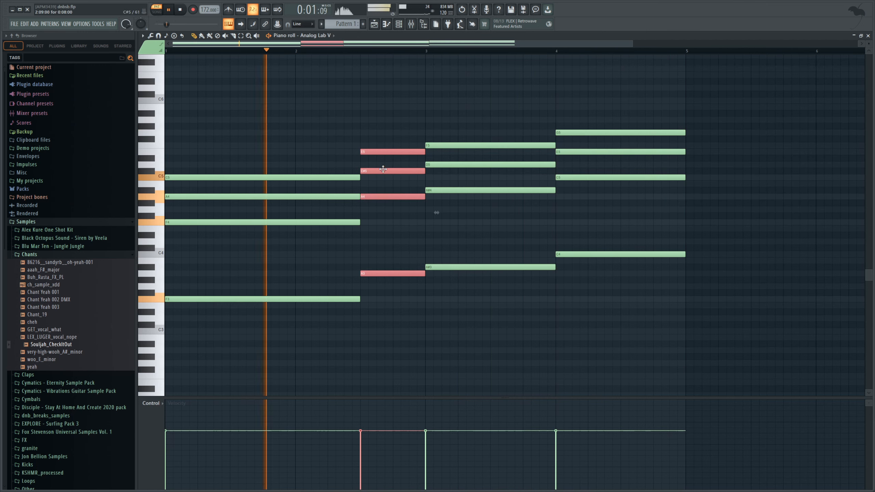
key("space")
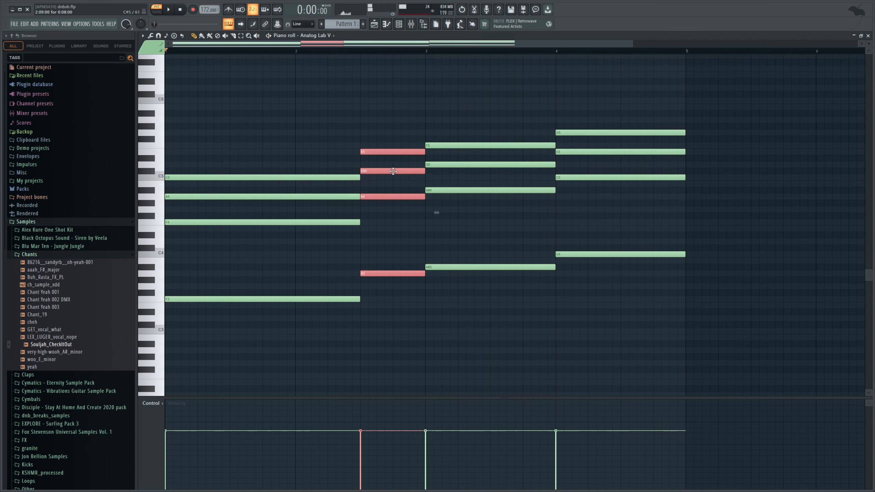
Lower the second chord's C#5 note to C5 and play back the progression.
left_click(365, 171)
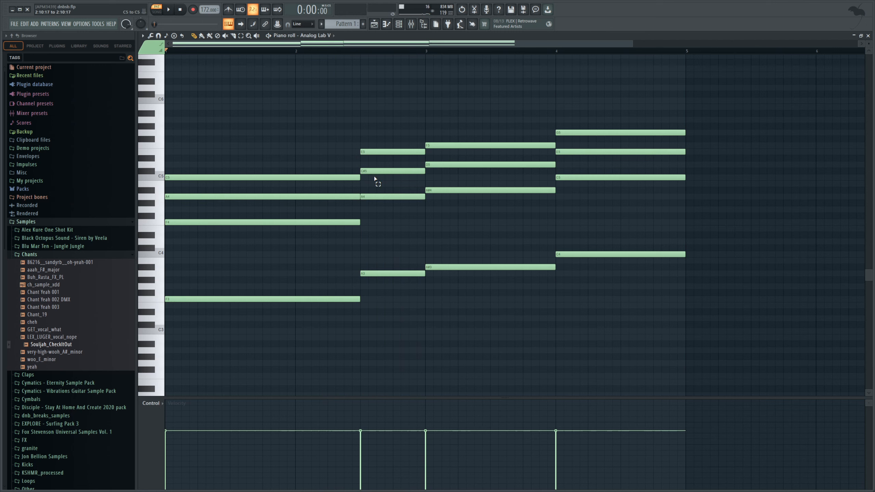
left_click(371, 171)
left_click_drag(373, 170, 373, 177)
left_click(449, 52)
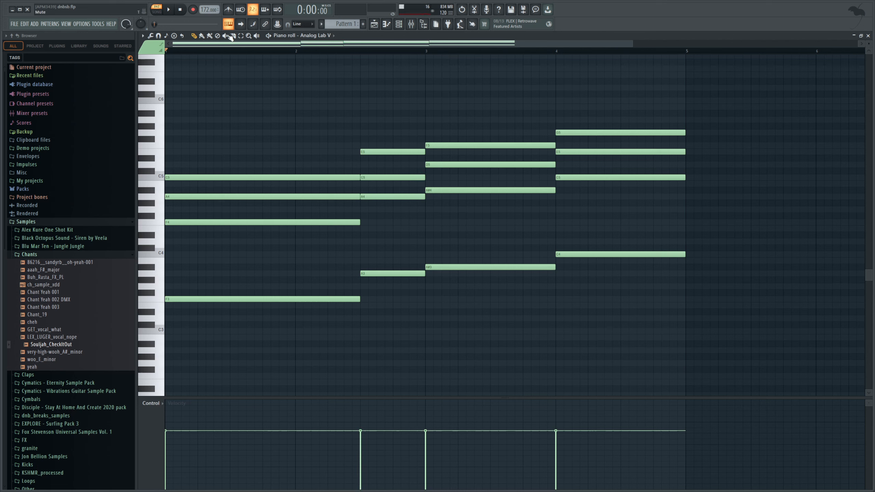
left_click(168, 10)
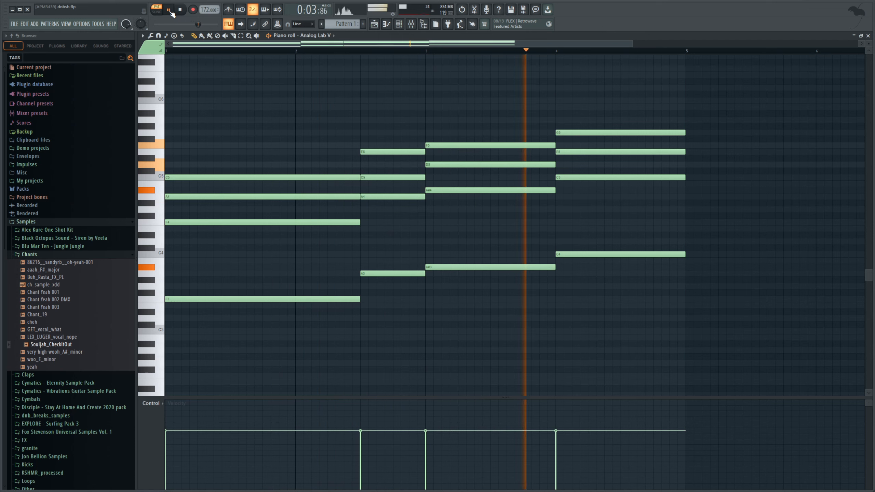
left_click(169, 9)
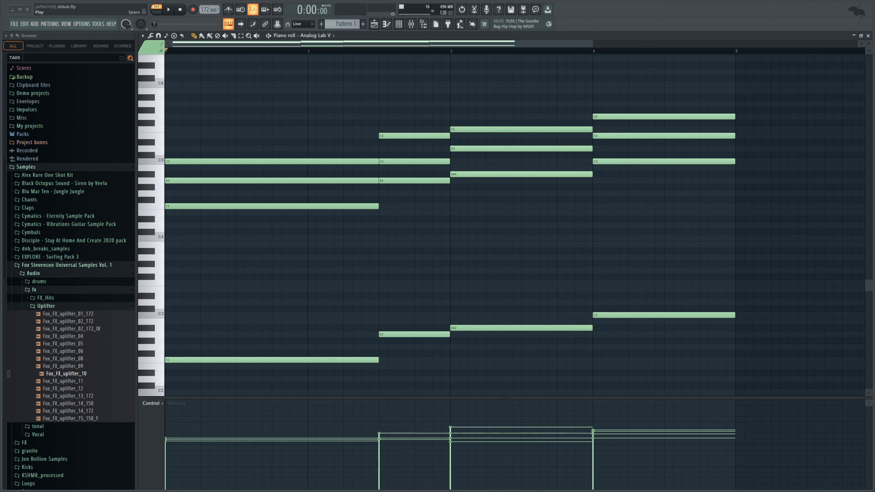
Audition the four-bar chord progression with its lowered bass notes.
left_click(168, 9)
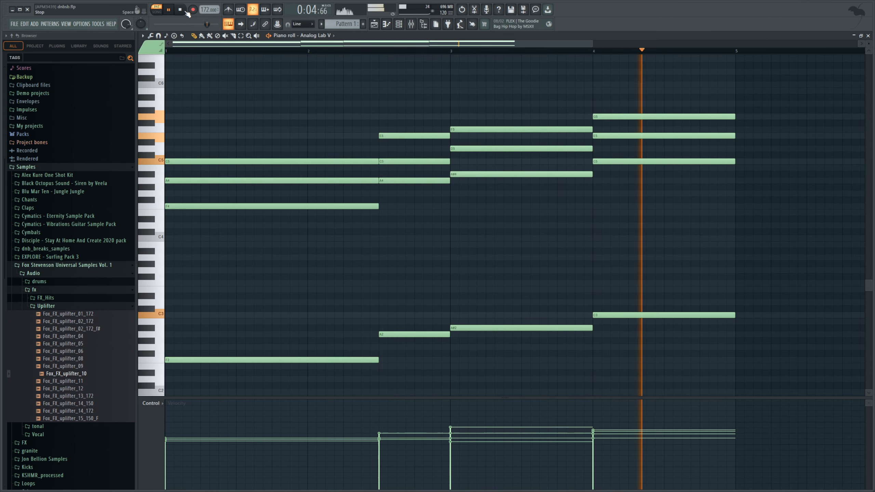
left_click(187, 12)
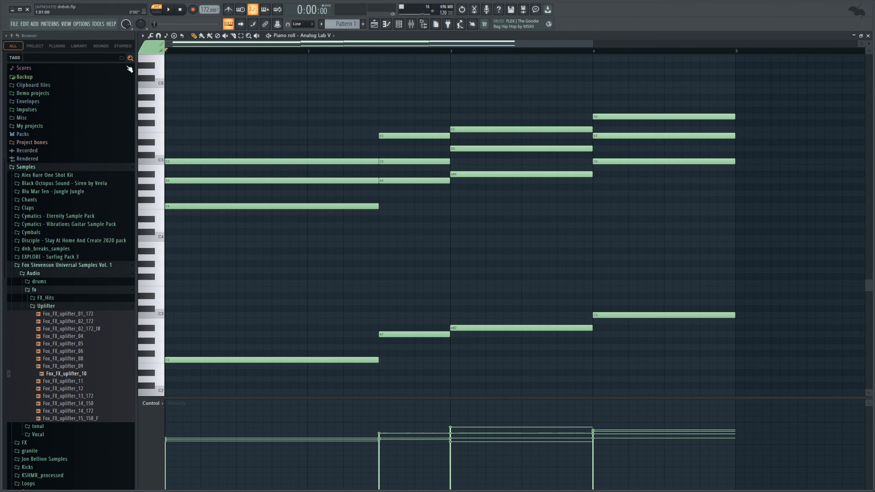
key("space")
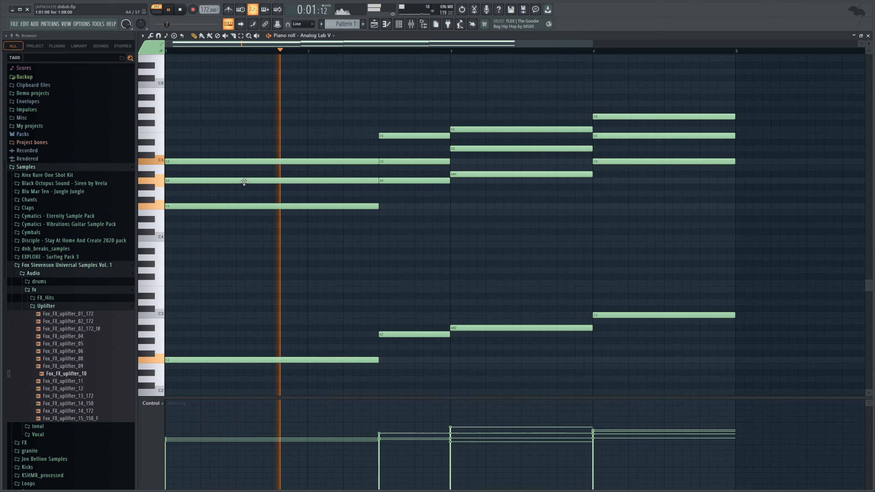
key("space")
Try the first chord's A4 note an octave higher during playback and return it to A4.
left_click(238, 179, "ctrl")
key("ctrl+Up")
key("space")
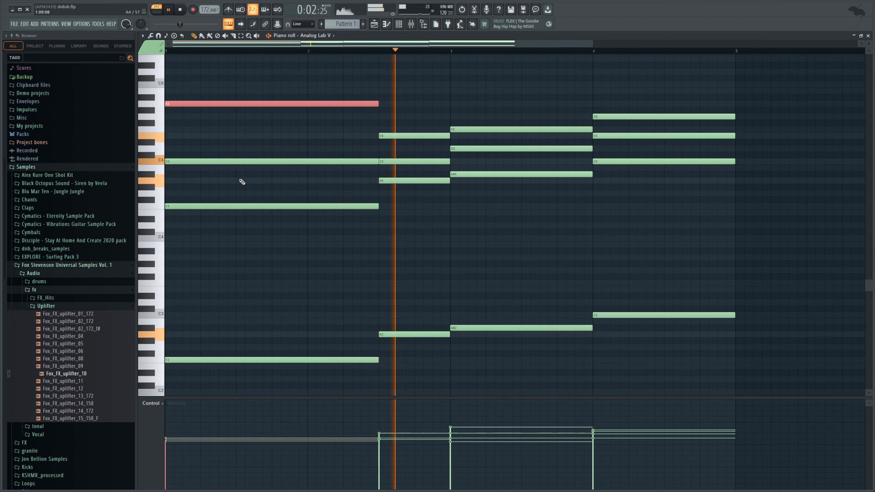
key("space")
key("ctrl+Down")
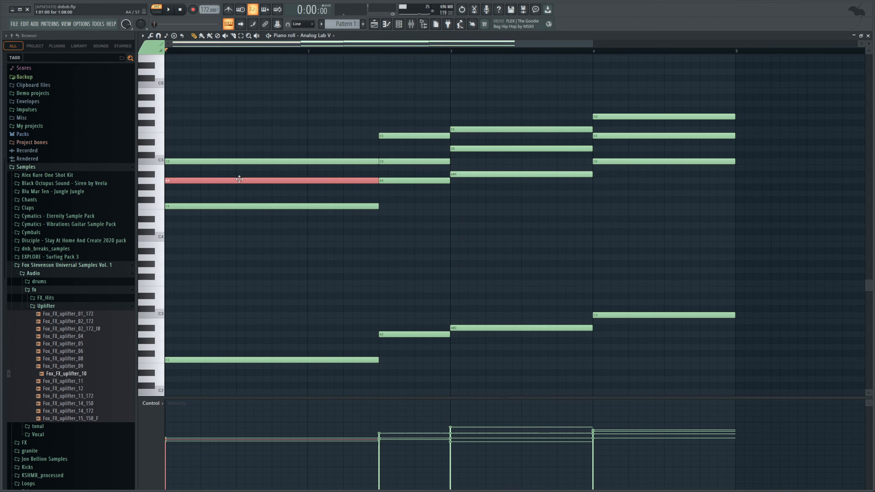
Reduce the velocity of the first chord's C5 note slightly while auditioning the layered chords.
left_click(415, 136)
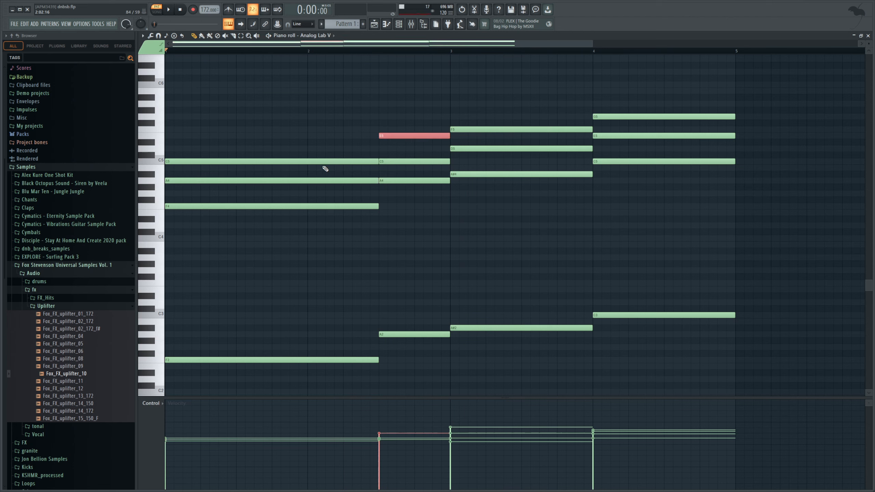
left_click(317, 161)
key("space")
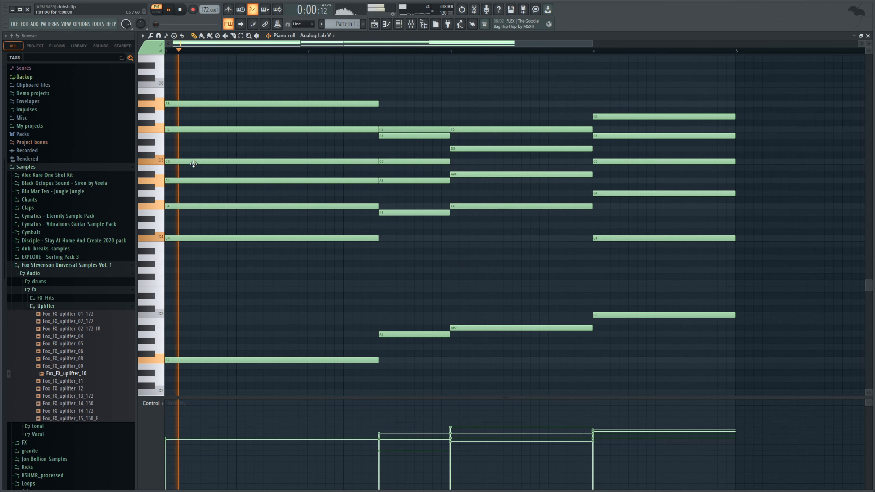
left_click(196, 161, "ctrl")
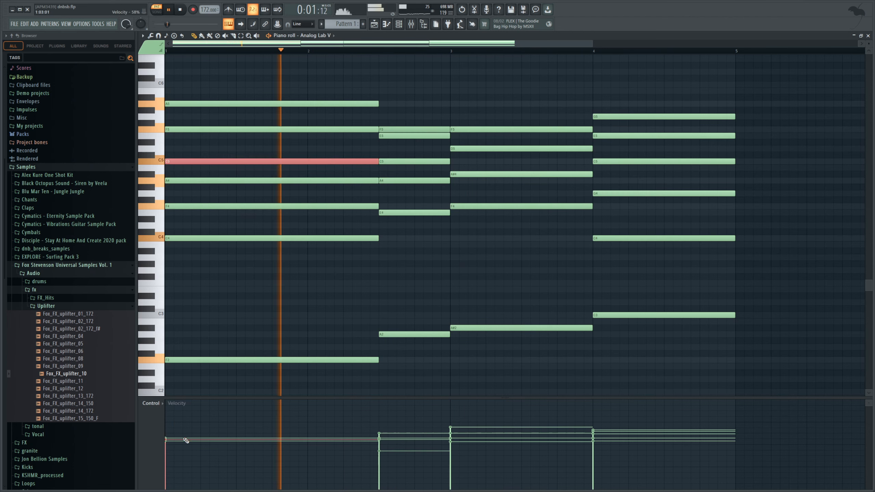
left_click_drag(179, 441, 176, 446)
left_click(419, 52, "ctrl")
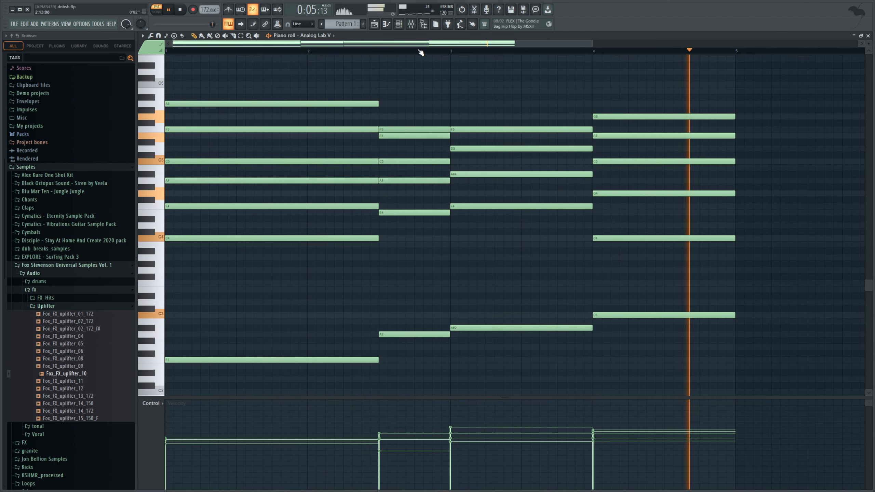
key("space")
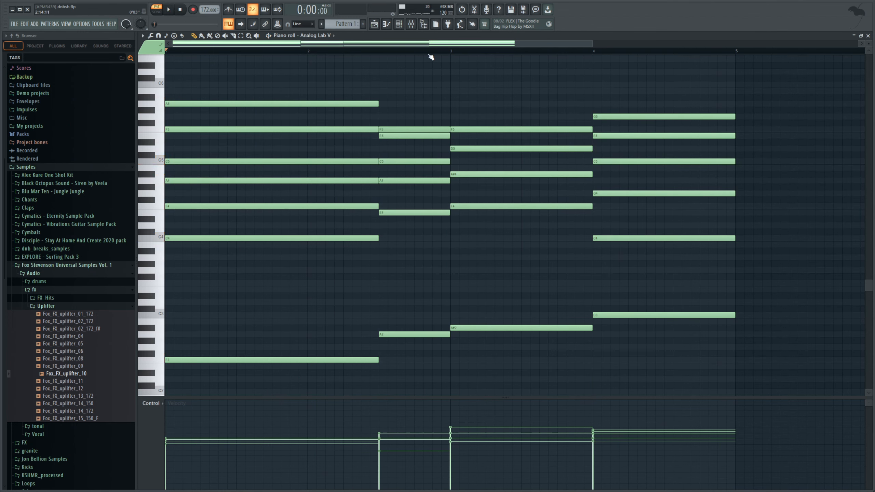
Duplicate the whole four-bar chord progression into bars 5 to 8.
left_click_drag(593, 44, 858, 44)
key("ctrl+a")
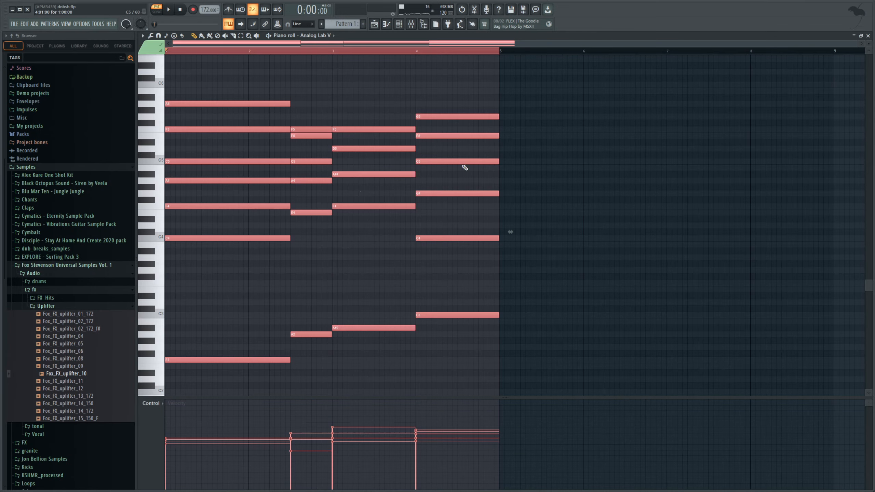
left_click_drag(175, 359, 509, 367)
key("ctrl+d")
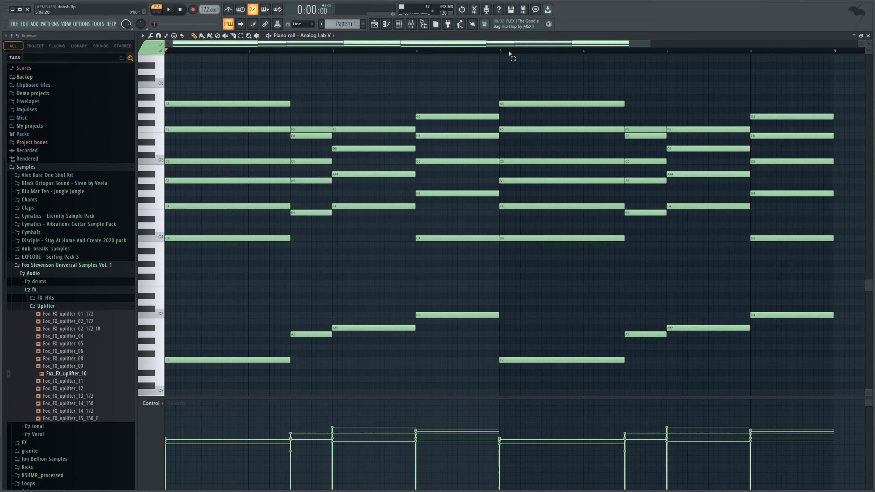
Layer the upper chord notes one octave higher on a second Analog Lab V and lower its level on mixer Insert 4.
left_click(398, 24)
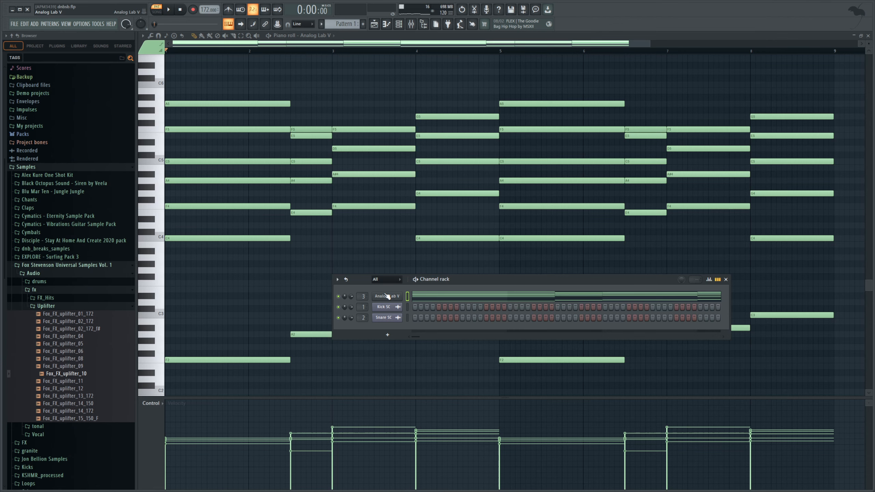
key("space")
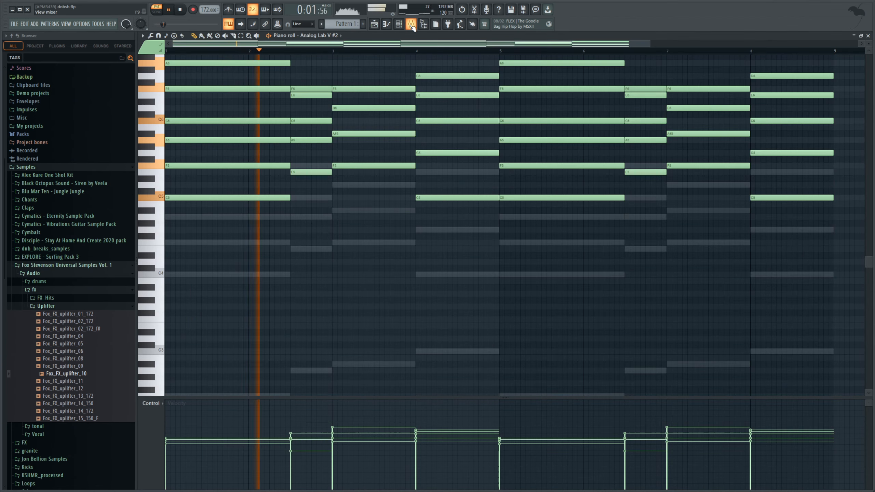
left_click(412, 24)
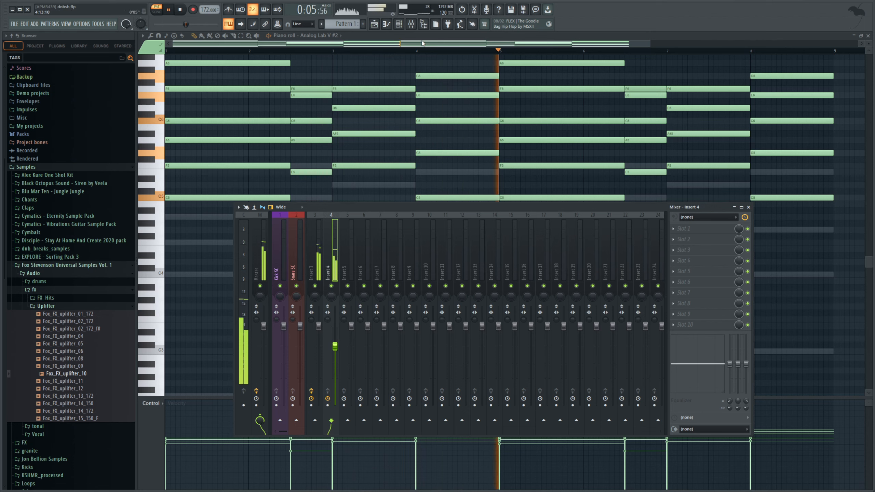
Add a Serum channel with its Init saw patch, give it the chord notes, and audition the layers.
key("F6")
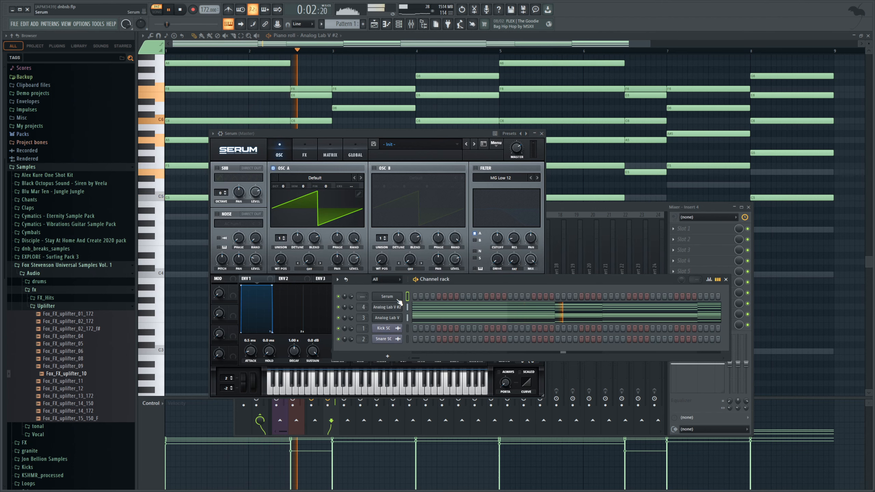
left_click(397, 298)
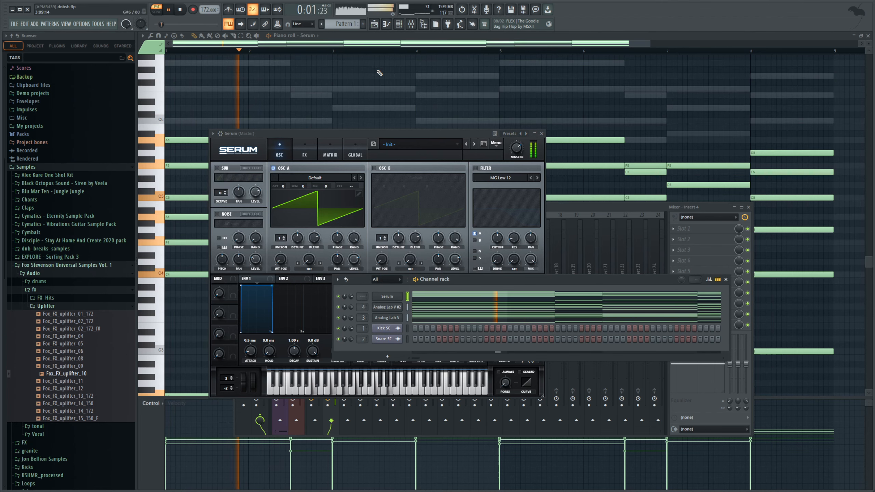
key("space")
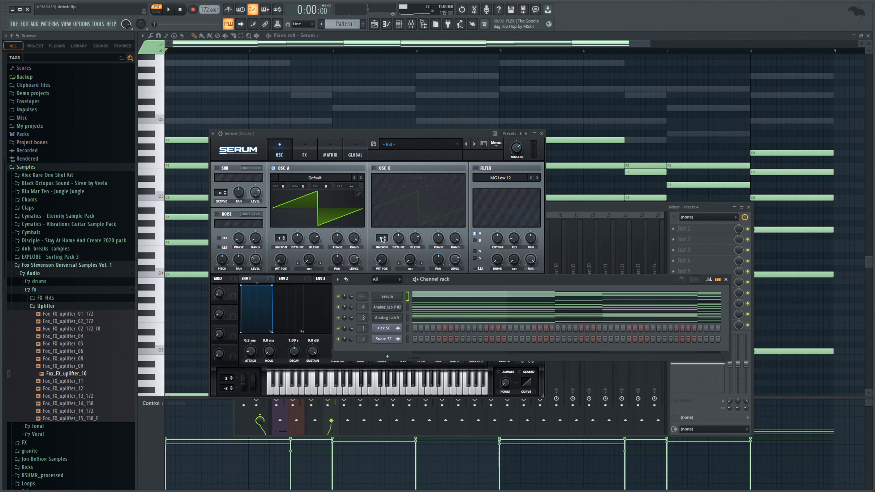
Route Serum to mixer Insert 5, add FabFilter Pro-Q 3 there, and lower the track's level.
left_click_drag(362, 297, 363, 289)
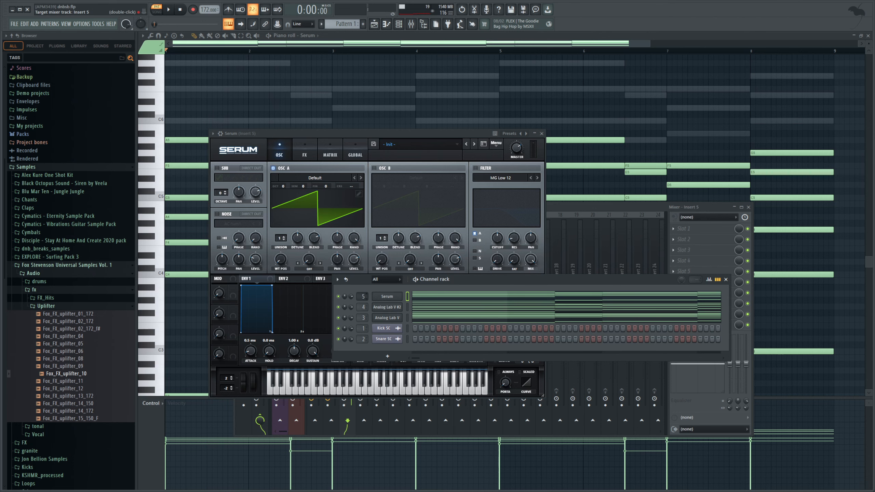
key("F9")
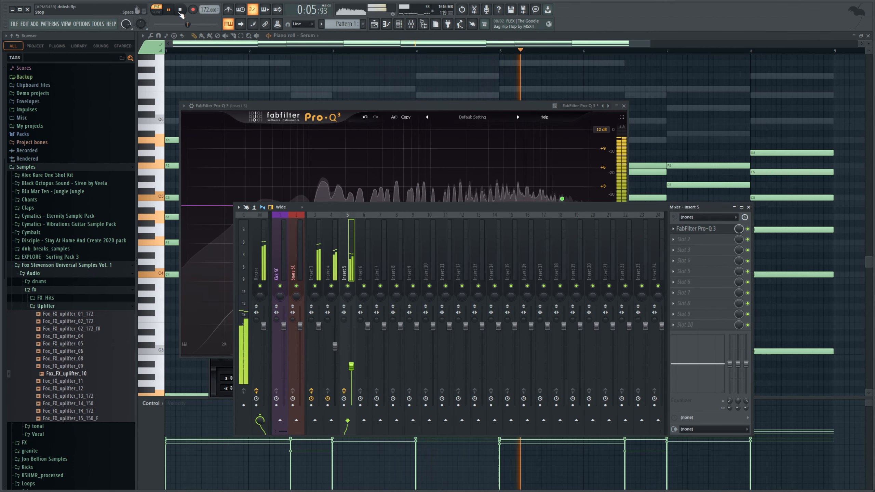
left_click(179, 10)
Add a second Serum instance as a new channel and open its piano roll.
left_click(399, 24)
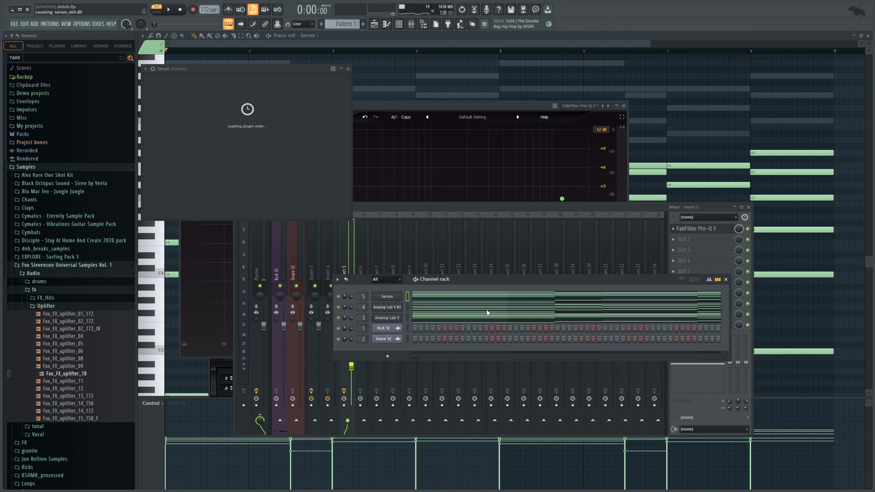
left_click(538, 289)
key("F7")
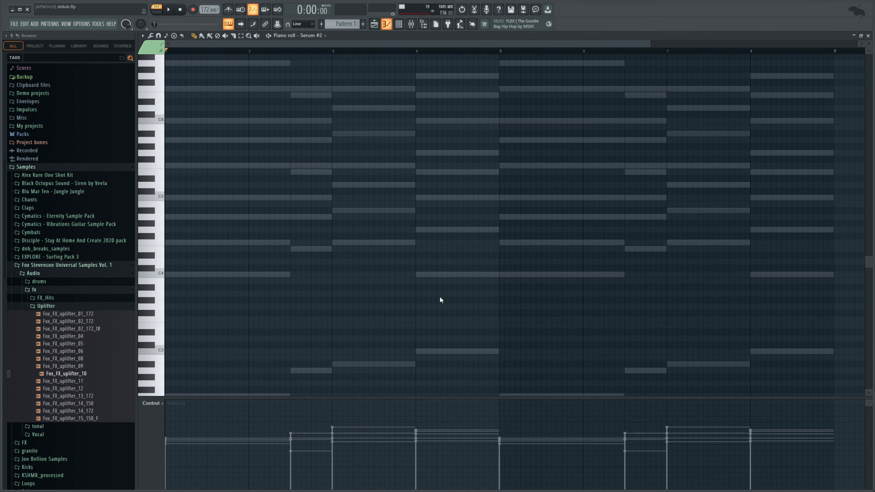
Draw the four-bar bassline F2, A2, A#2 and C3 following the ghost bass notes, and play it back.
scroll(440, 300, "down", 5)
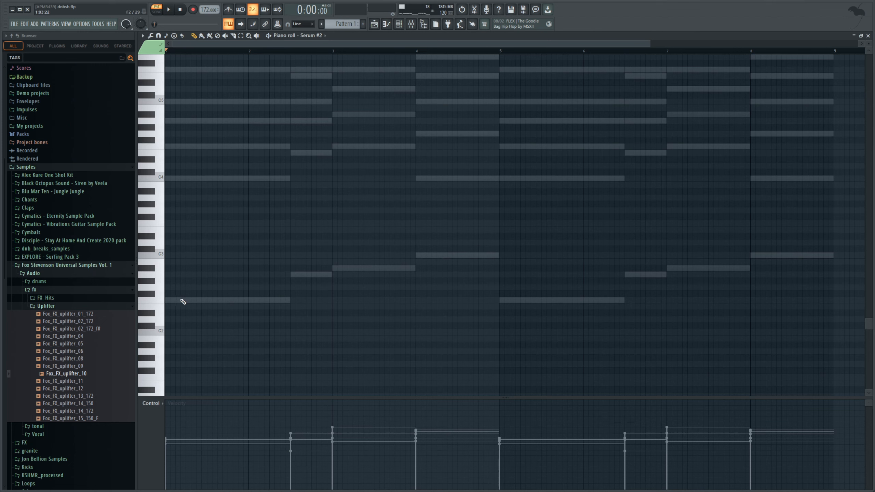
left_click(179, 303)
left_click(293, 276)
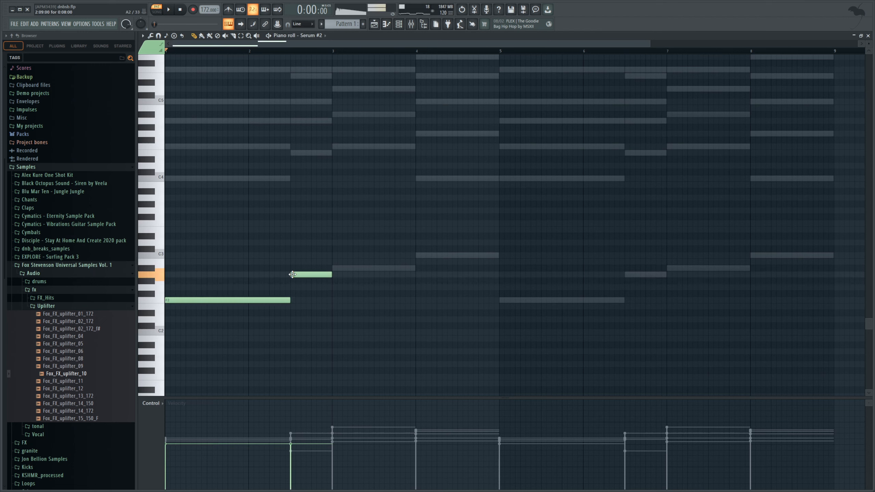
left_click(336, 268)
left_click_drag(374, 269, 415, 268)
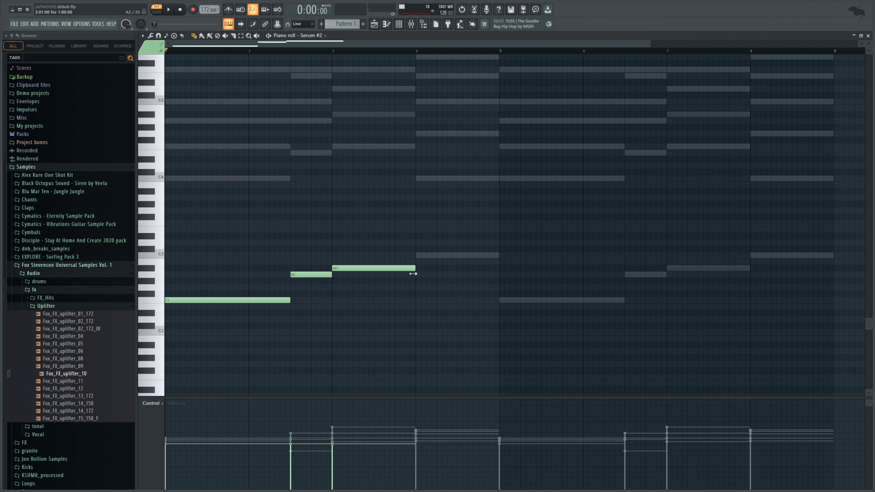
left_click(416, 256)
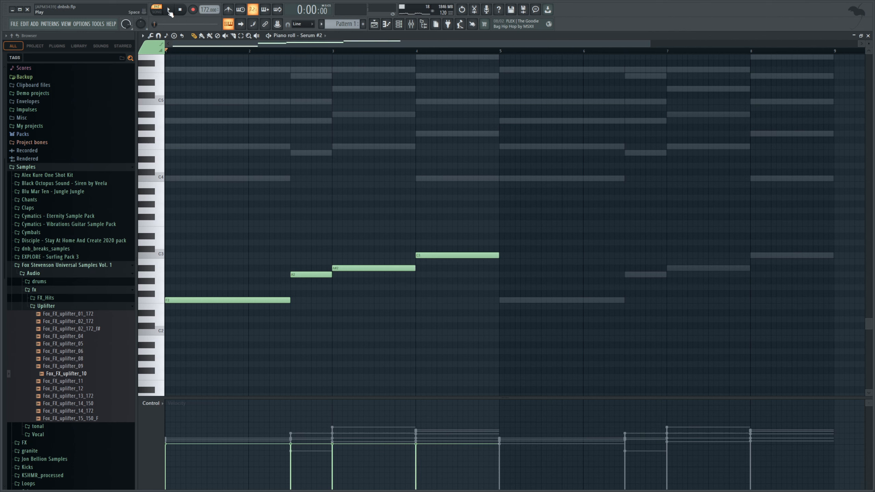
left_click(168, 10)
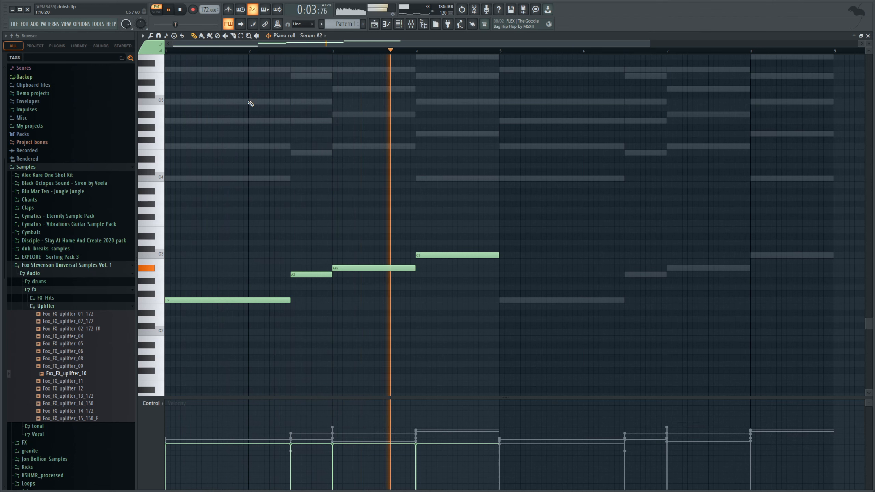
key("space")
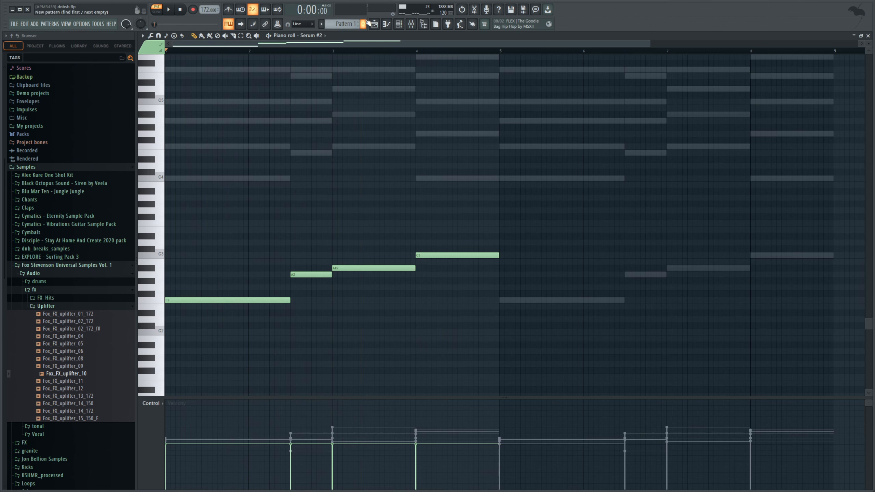
In Serum #2, enable BrightWhite noise with a slightly lower level and set oscillator A to Basic Shapes.
left_click(398, 27)
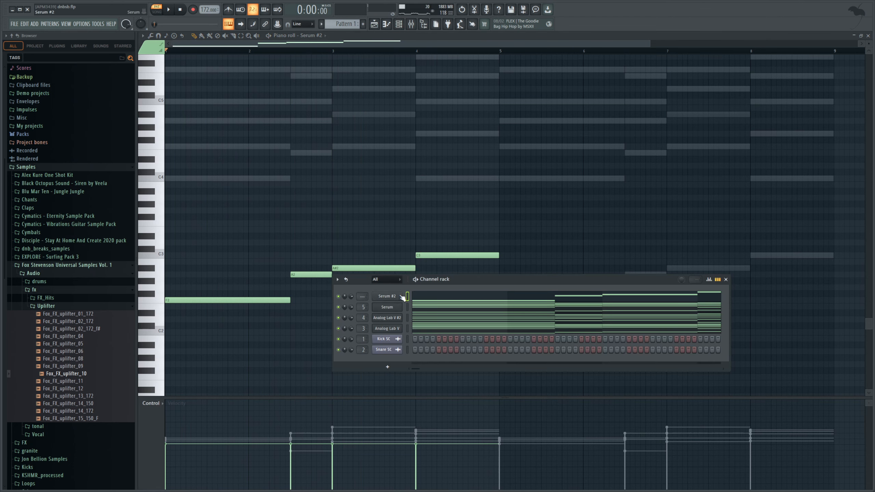
left_click(386, 295)
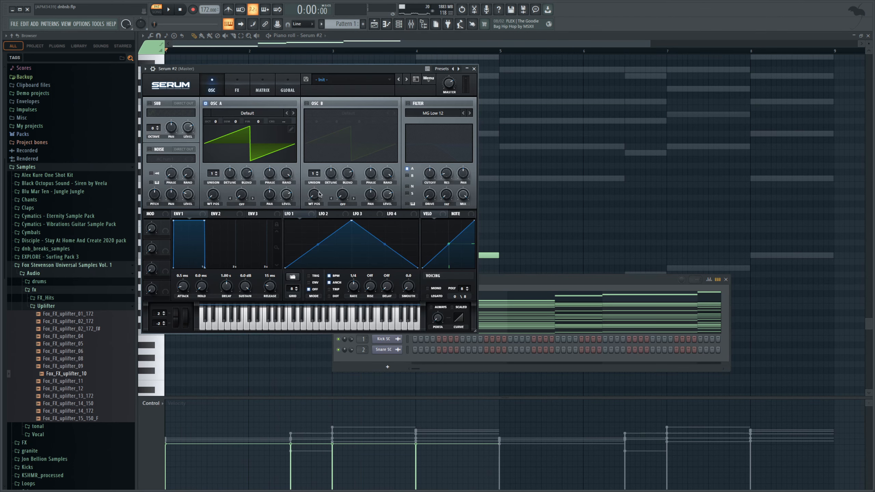
left_click(159, 150)
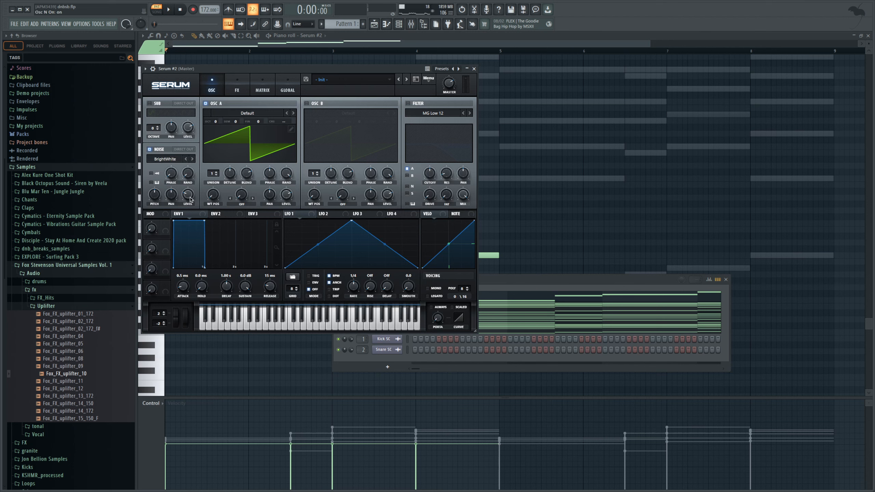
left_click_drag(188, 196, 188, 198)
left_click(293, 113)
Enable oscillator B and remove the first harmonic from its saw waveform in the wavetable editor.
left_click(307, 103)
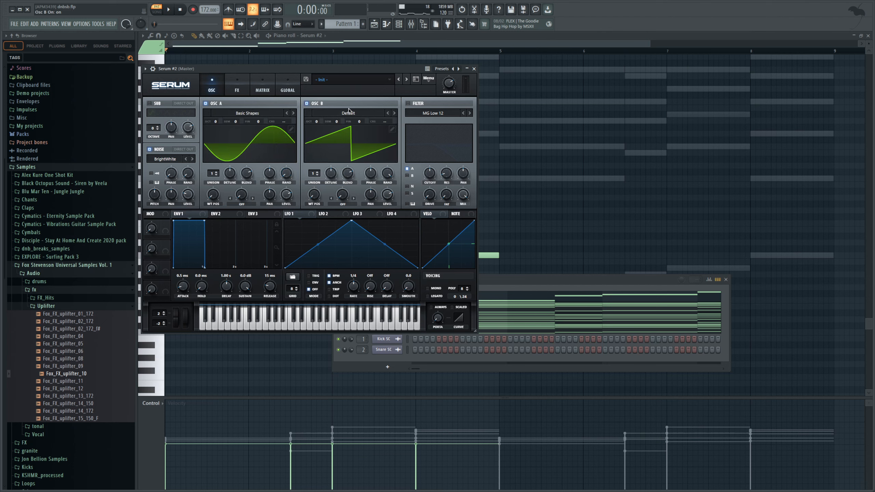
left_click(392, 129)
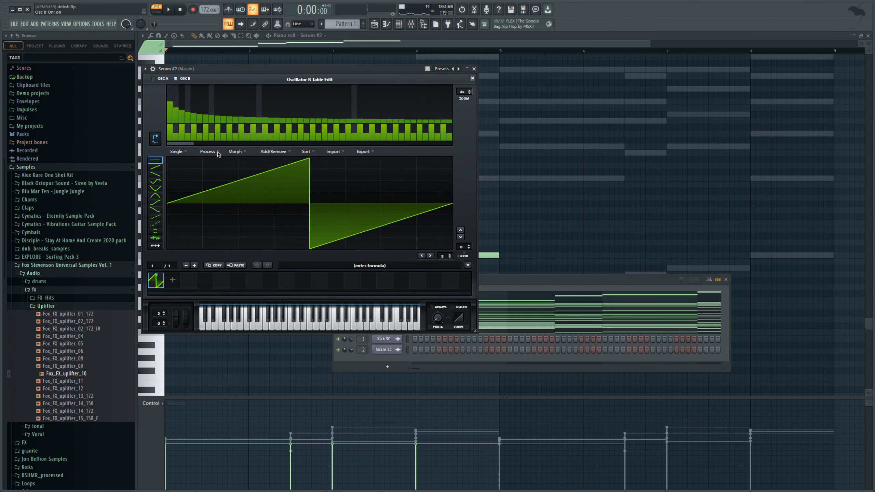
left_click(171, 123)
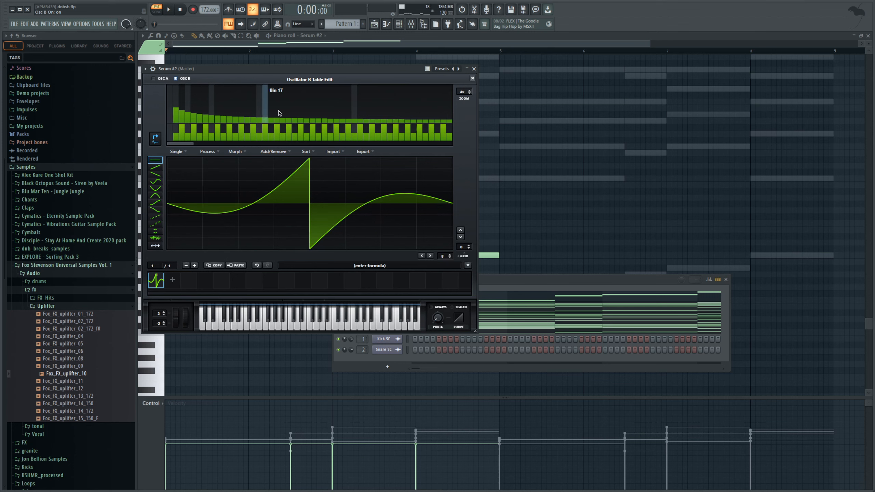
left_click(472, 79)
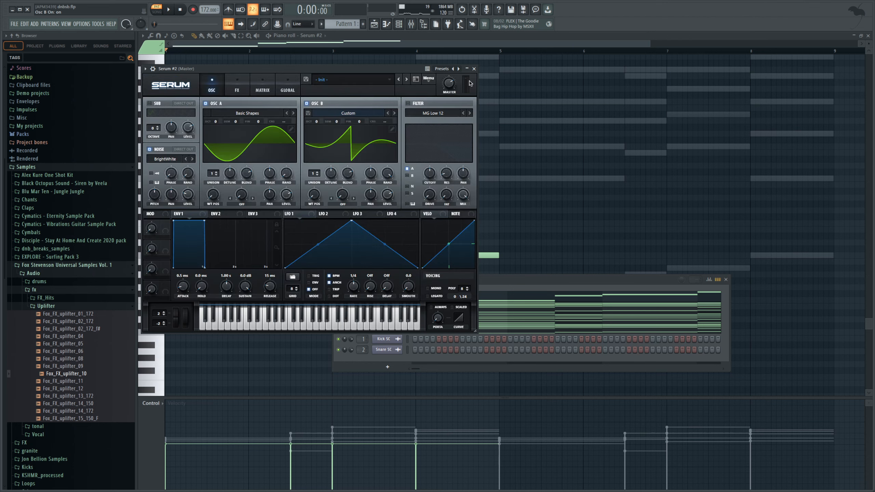
Enable Tube distortion on the Serum bass and raise its drive to 81%, auditioning the sound.
left_click(411, 24)
key("space")
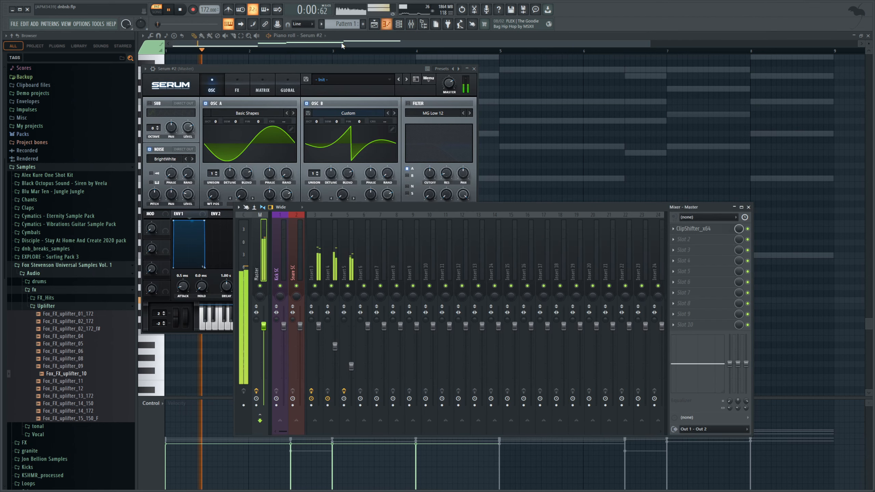
left_click(237, 91)
key("space")
left_click(152, 116)
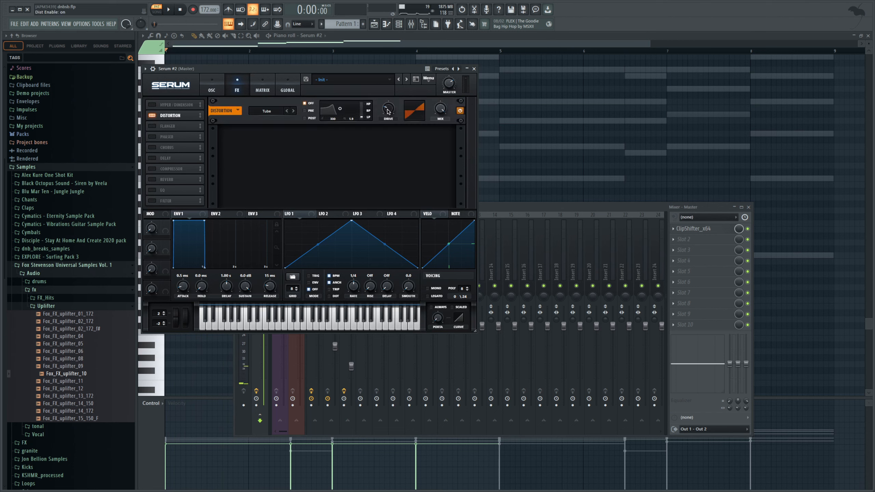
left_click_drag(388, 112, 387, 65)
key("space")
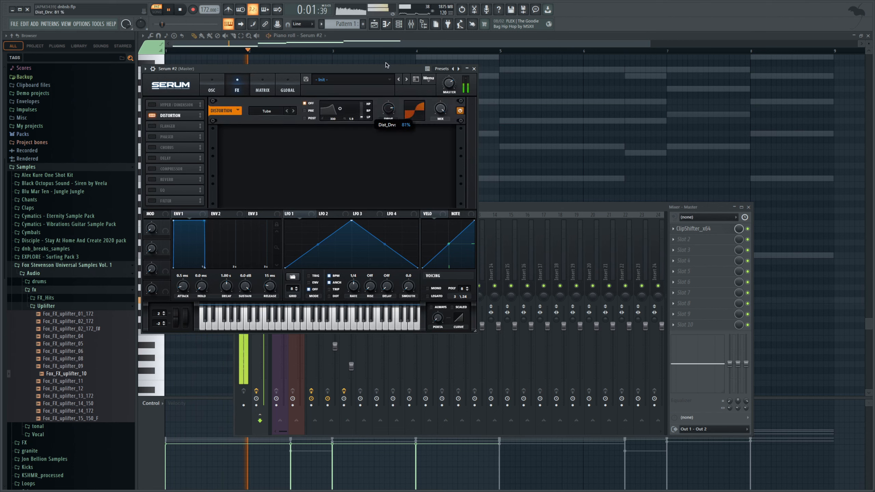
Set oscillator B's phase to 107 degrees and play back the bass.
left_click(212, 91)
key("space")
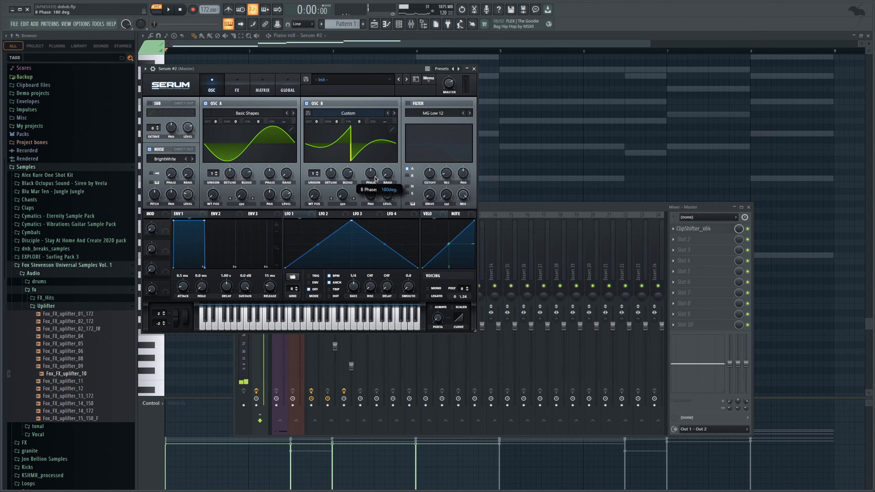
left_click_drag(376, 178, 366, 184)
key("space")
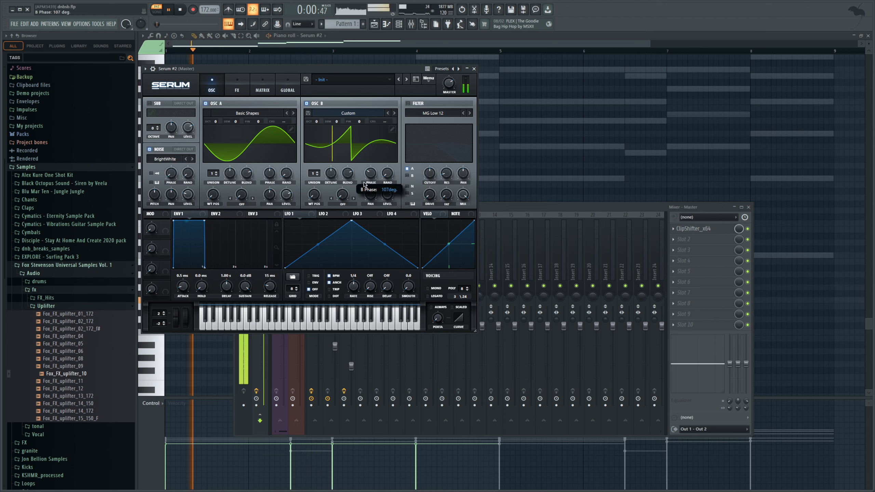
Route the Serum bass to mixer Insert 6 and shape it with a mid cut and high cut in FabFilter Pro-Q 3.
left_click(411, 24)
left_click(400, 24)
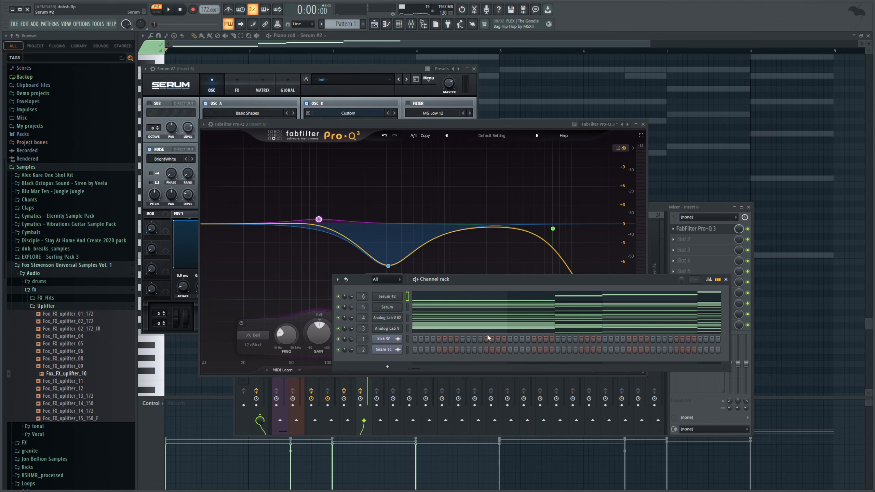
Add a third Serum channel with the "lonely square extra square" preset and route it to mixer Insert 7.
left_click(501, 331)
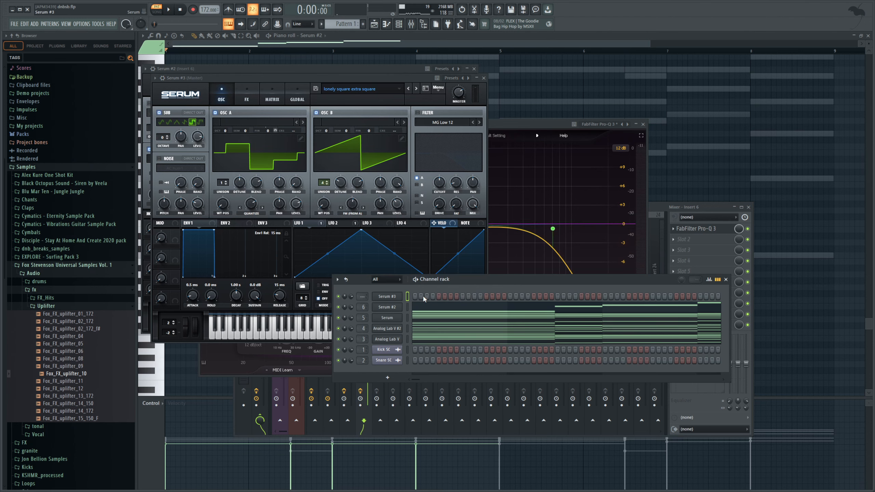
key("F7")
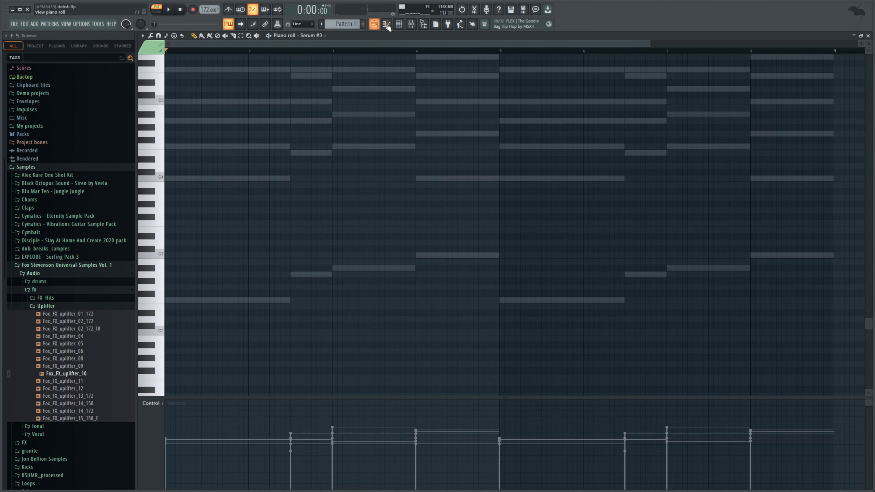
left_click(399, 24)
left_click_drag(363, 296, 363, 291)
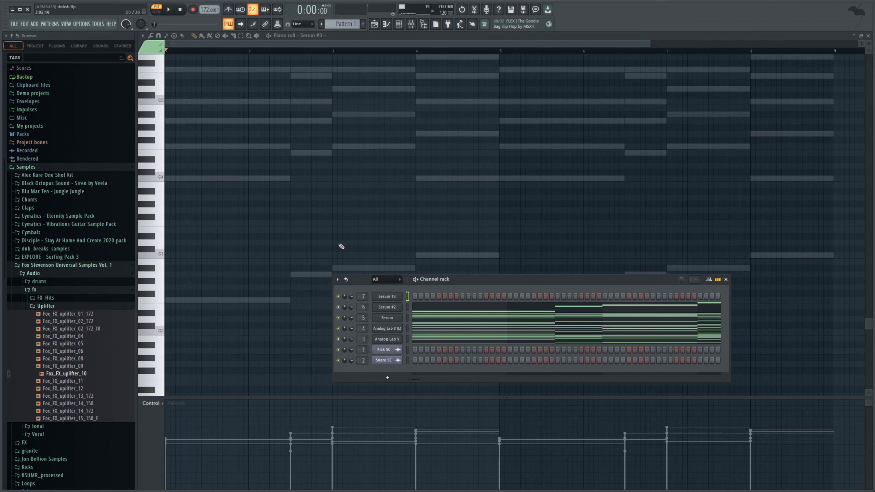
scroll(157, 145, "up", 2)
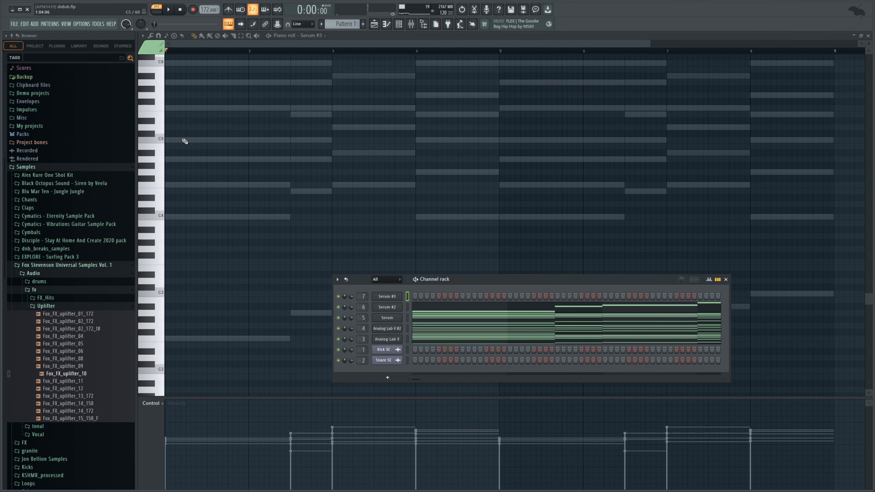
Play back the existing parts as a reference for the empty Serum #3 piano roll.
scroll(181, 126, "up", 3)
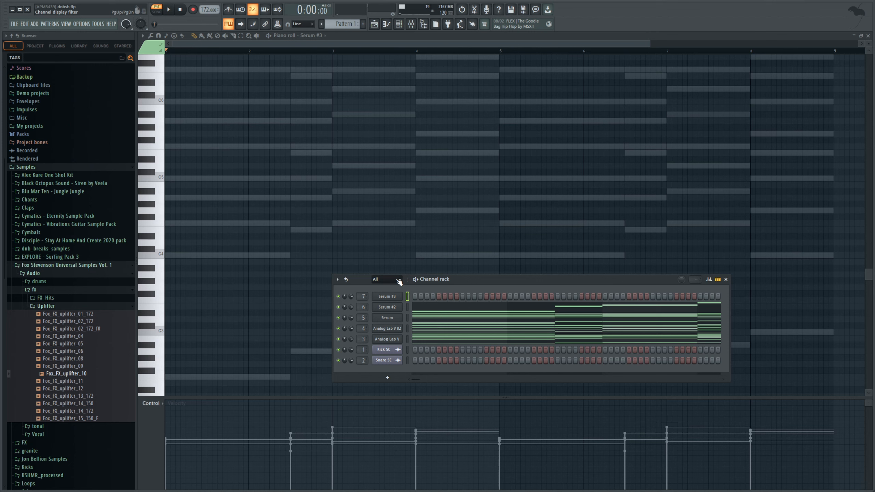
left_click(168, 10)
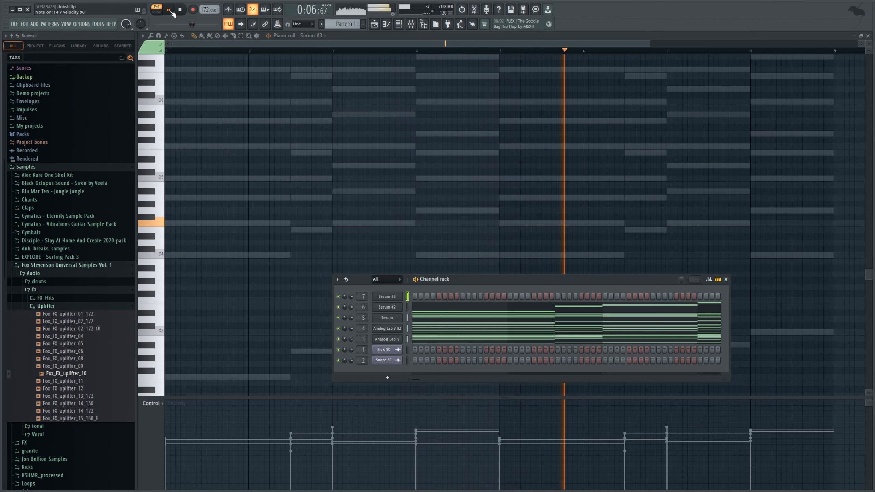
left_click(181, 10)
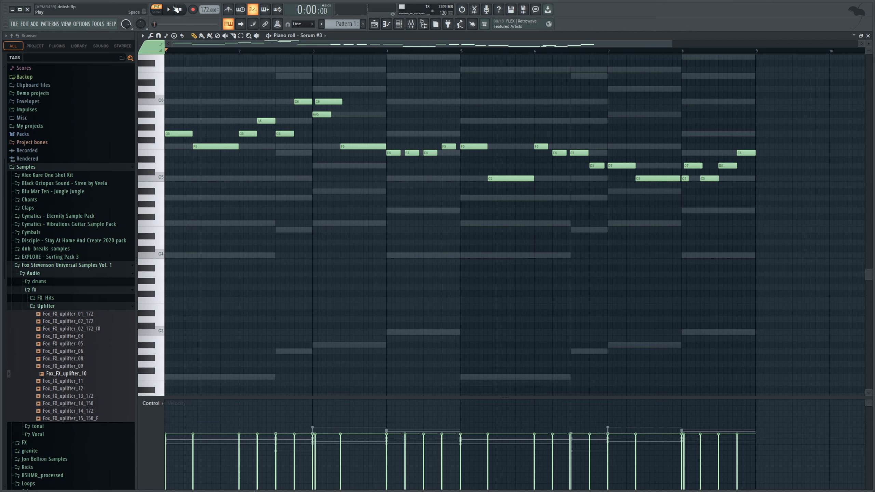
Duplicate the Serum #2 bass notes into bars 5 to 8 during playback and return to the Serum #3 melody.
left_click(177, 9)
key("F6")
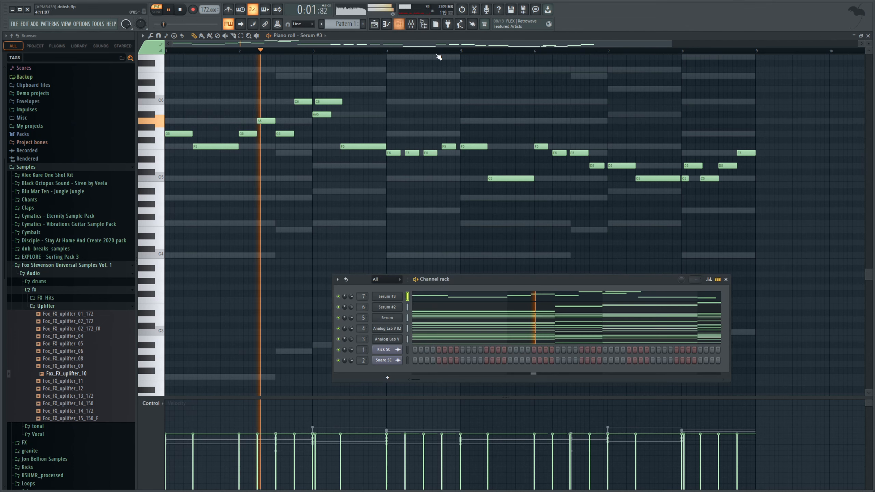
left_click(418, 307)
key("ctrl+a")
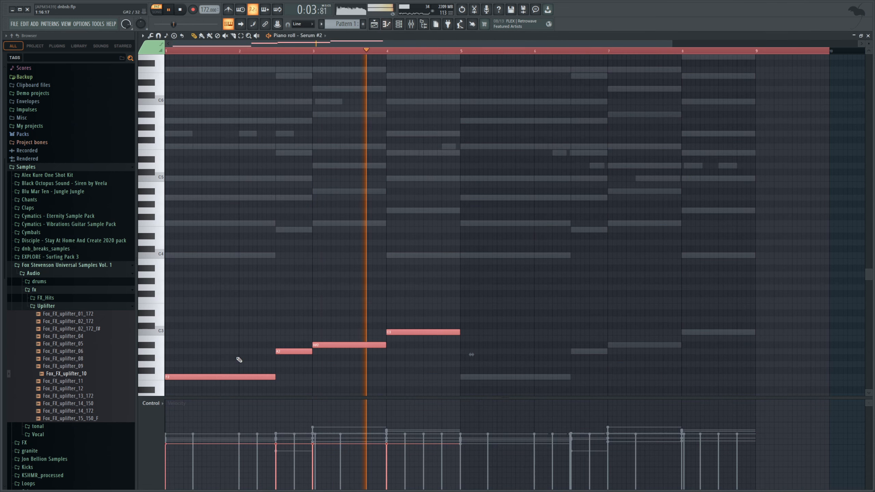
key("ctrl+b")
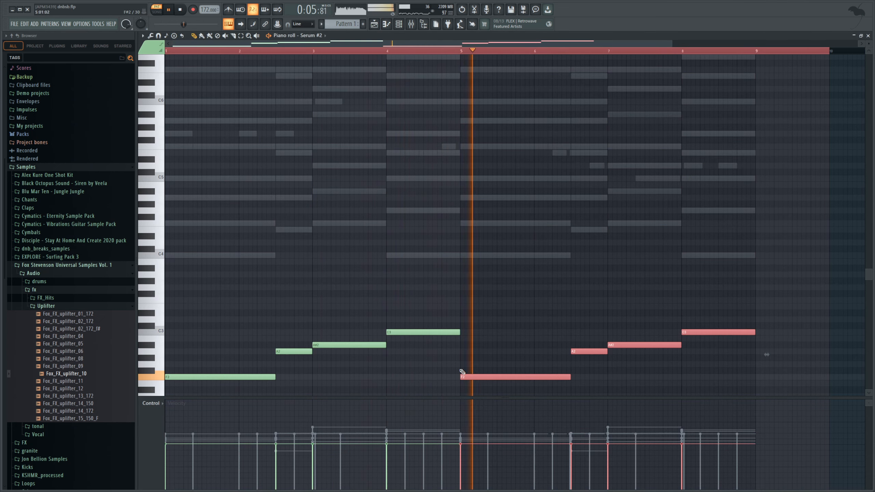
left_click(514, 51, "ctrl")
left_click(412, 27)
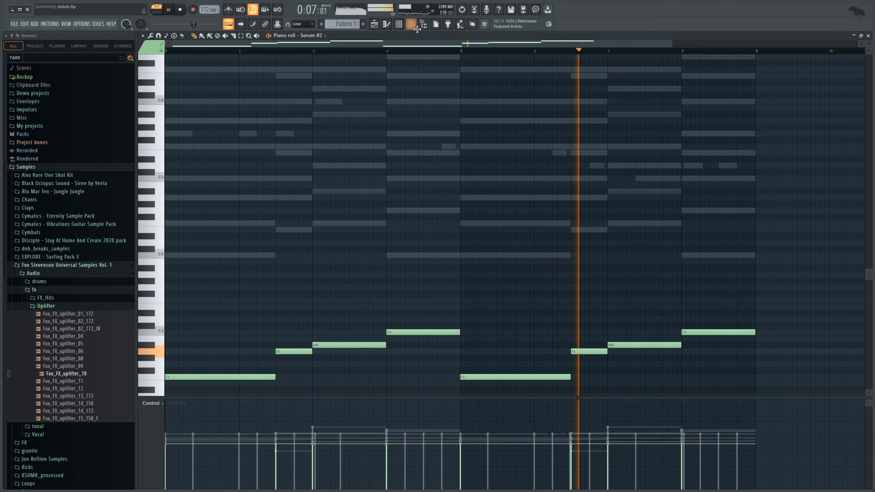
left_click(399, 24)
left_click(435, 300)
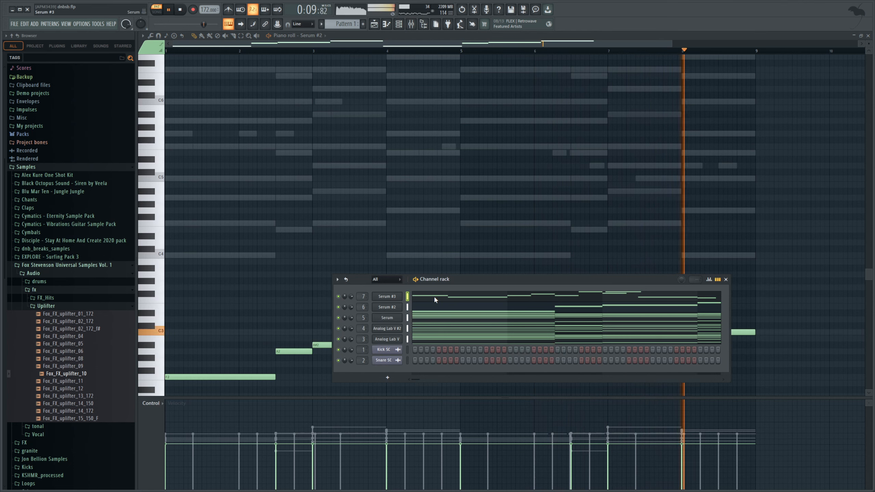
key("space")
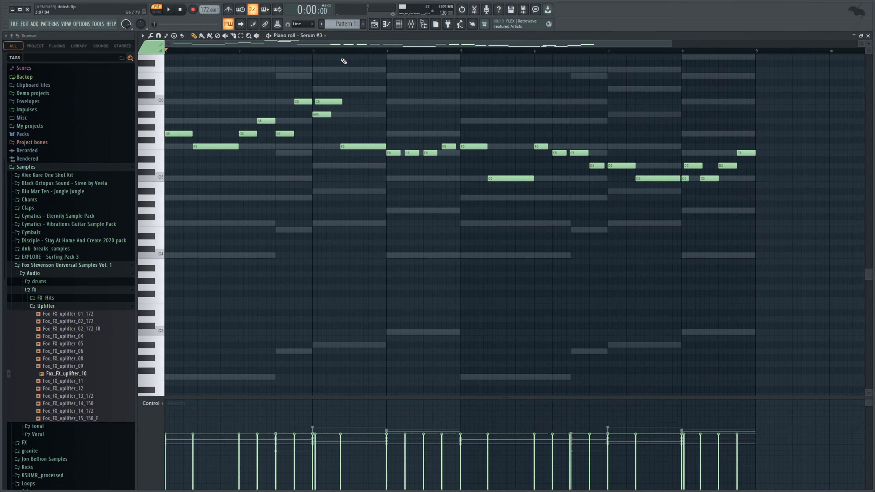
Split Pattern 1 by channel into clips on playlist tracks 3 to 7 and play them in song mode.
left_click(399, 24)
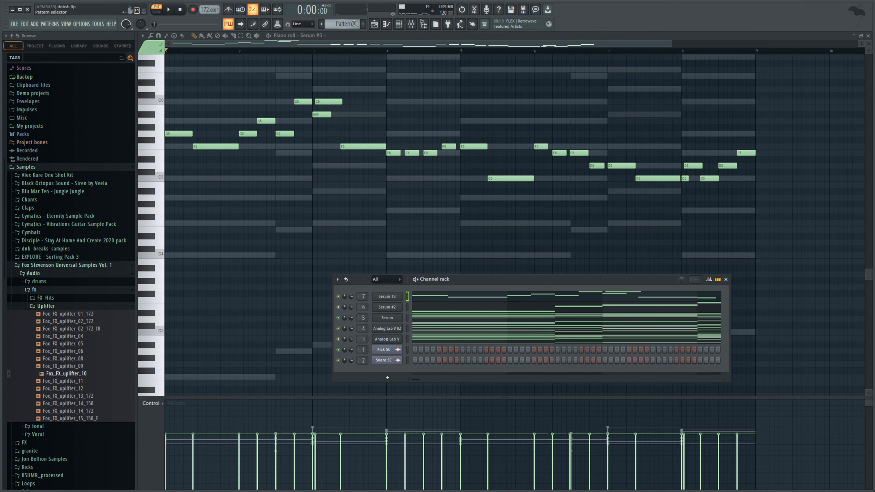
key("F5")
left_click(157, 9)
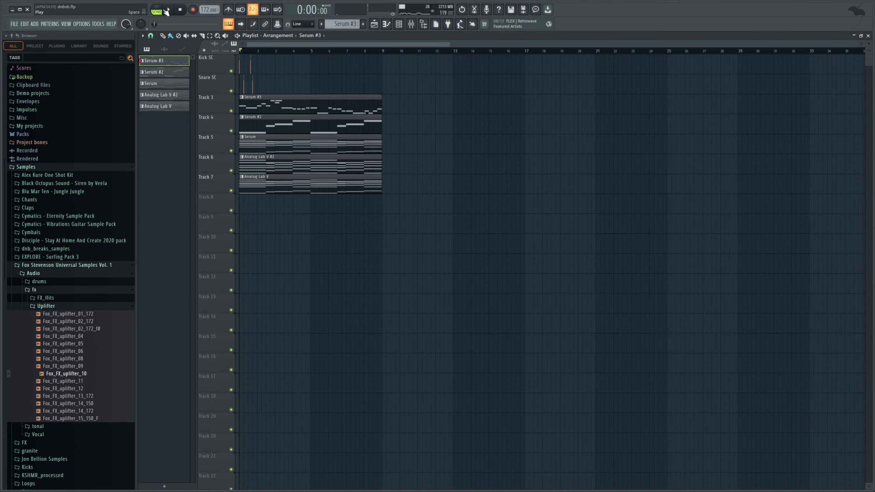
left_click(168, 10)
Solo mixer Insert 7 and load FabFilter Pro-Q 3 in its first effect slot.
key("F9")
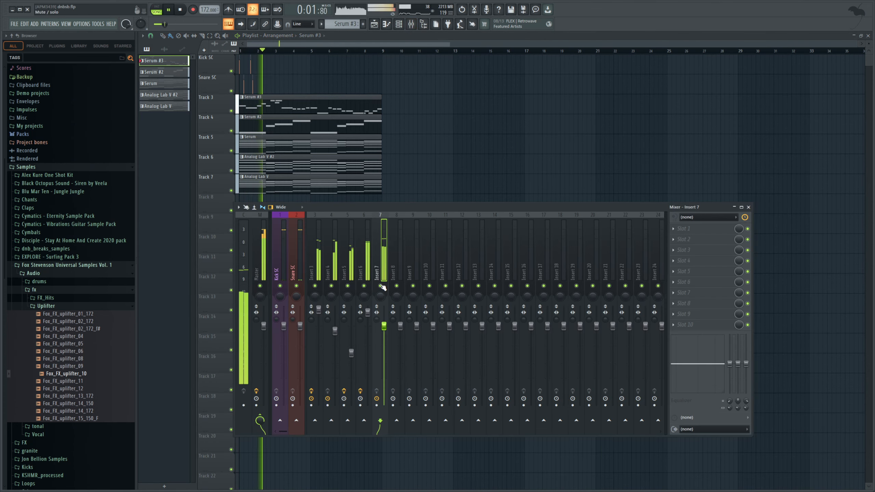
right_click(380, 286)
left_click(396, 265)
left_click(381, 261)
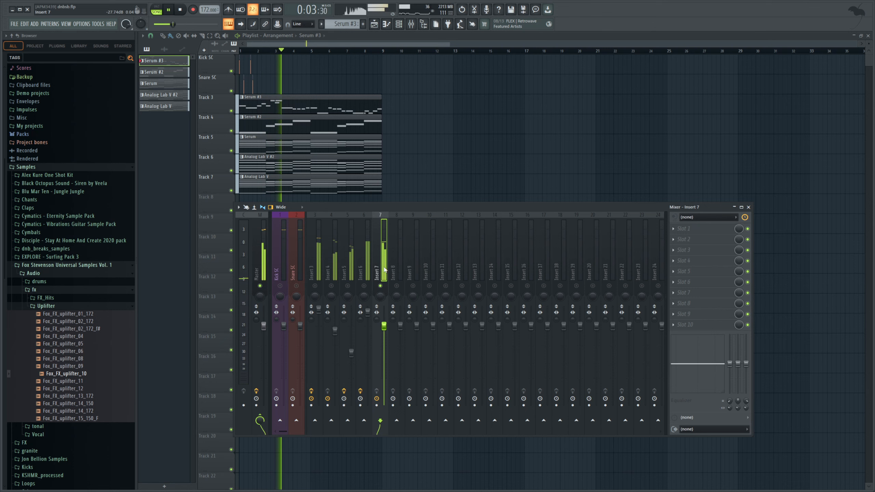
left_click(714, 229)
left_click(801, 98)
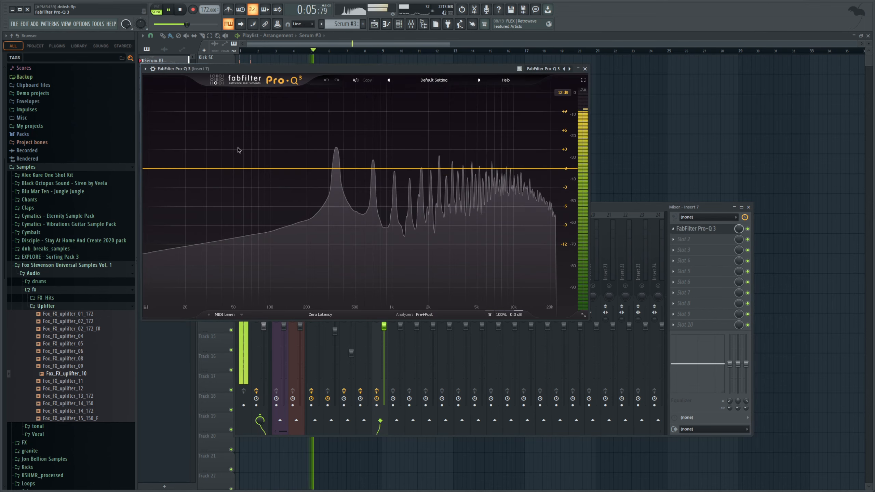
Add a 24 dB/oct high cut at about 14.8 kHz and a 24 dB/oct low cut below the melody's fundamentals.
left_click_drag(547, 167, 534, 170)
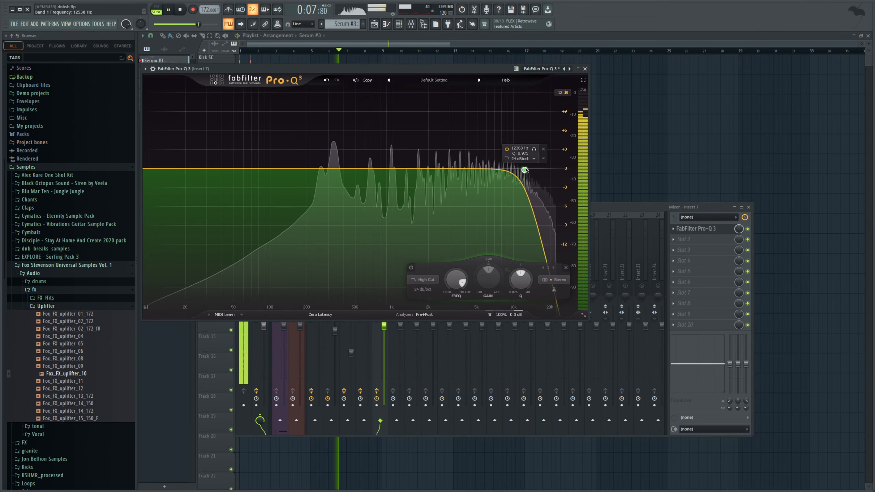
left_click(172, 169)
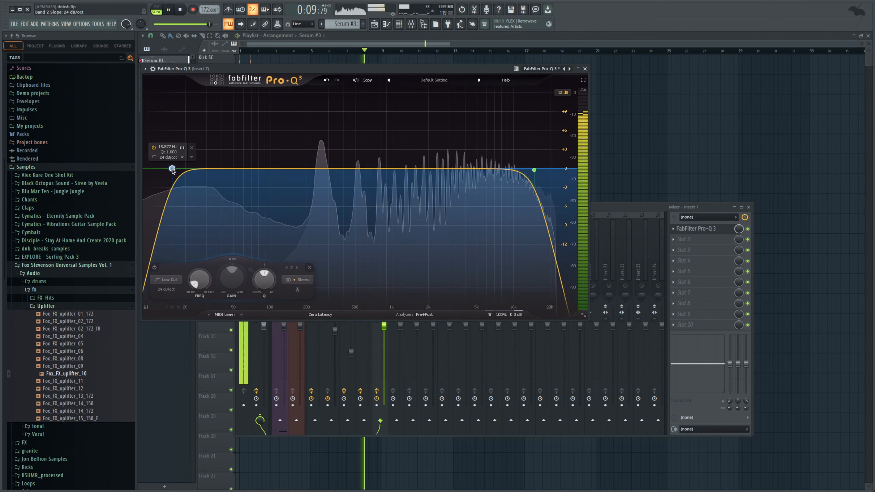
left_click_drag(172, 169, 296, 179)
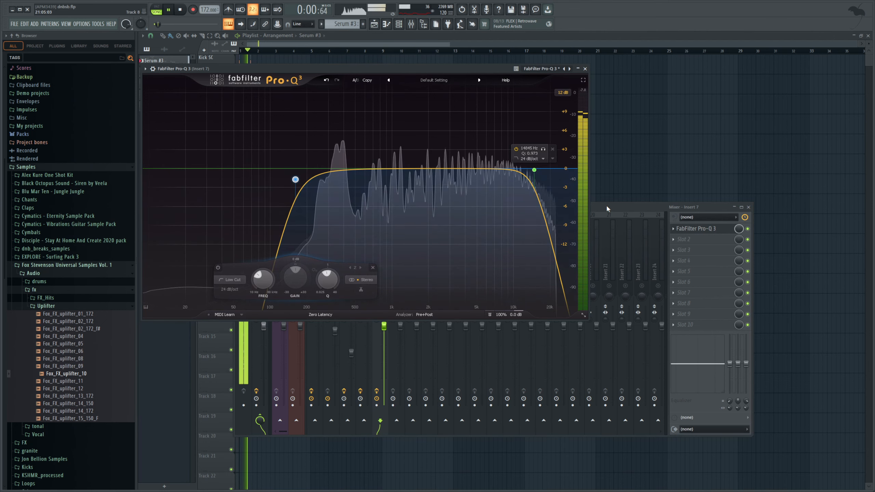
Raise the Insert 7 fader and unsolo the track.
left_click(385, 325)
left_click_drag(385, 326, 385, 309)
right_click(380, 286)
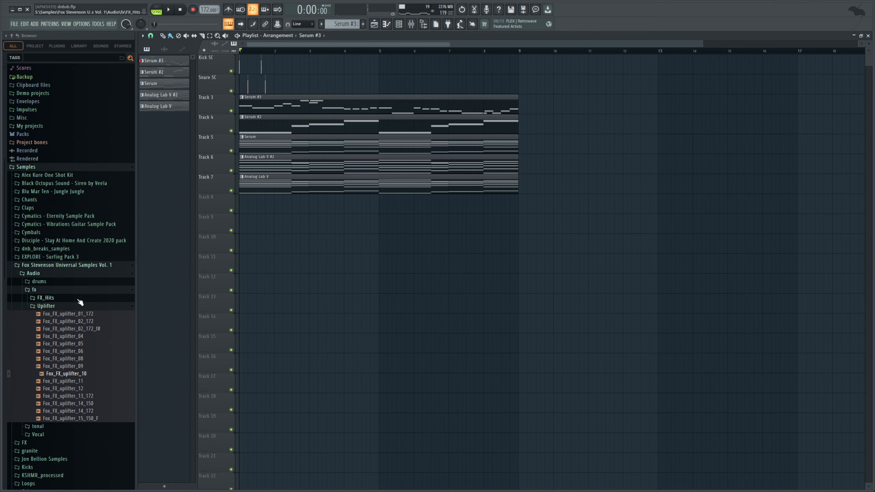
Find Fox_kick_oneshot_subtle_01 among the Fox Stevenson kick one-shots and place it at bar 1 on Track 8.
left_click(57, 285)
left_click(57, 298)
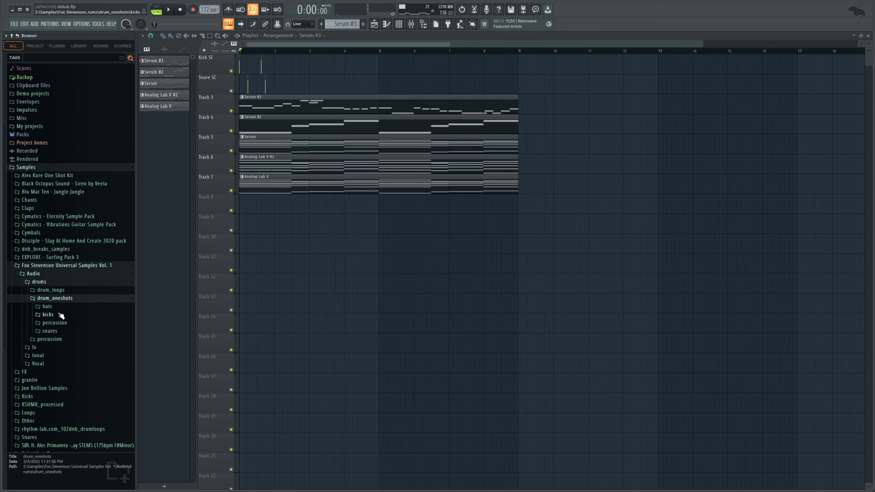
left_click(50, 314)
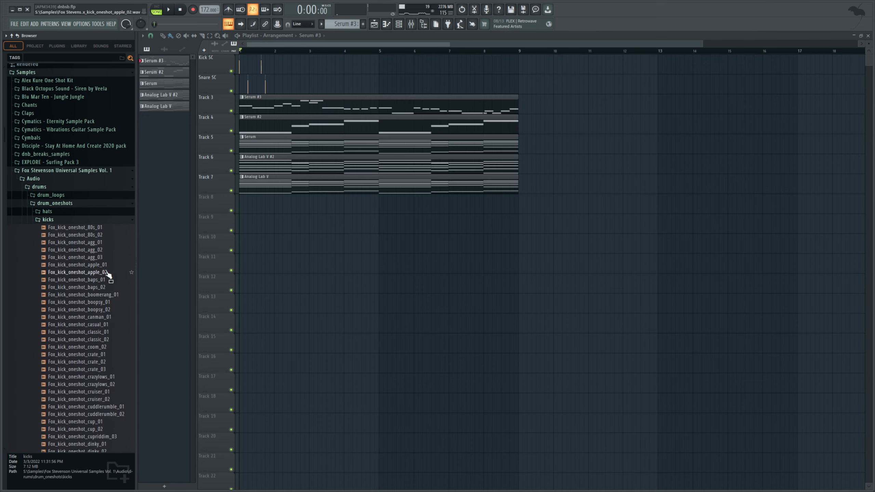
scroll(109, 273, "down", 12)
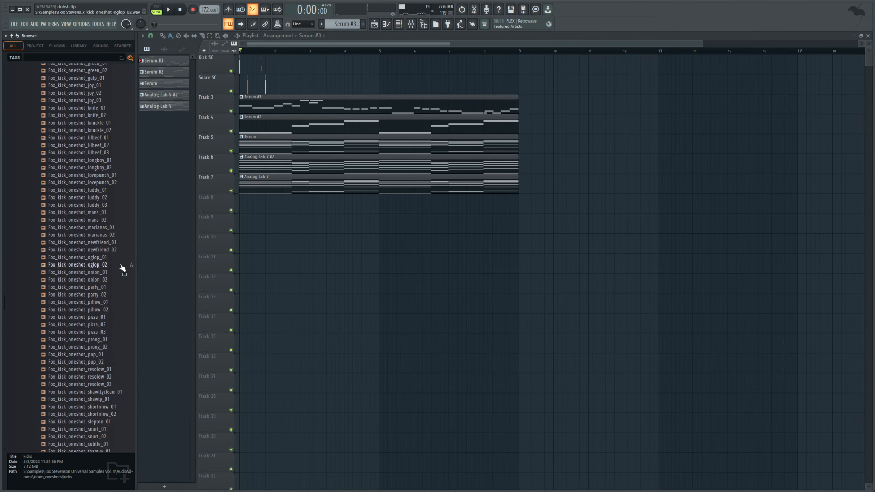
scroll(121, 272, "down", 4)
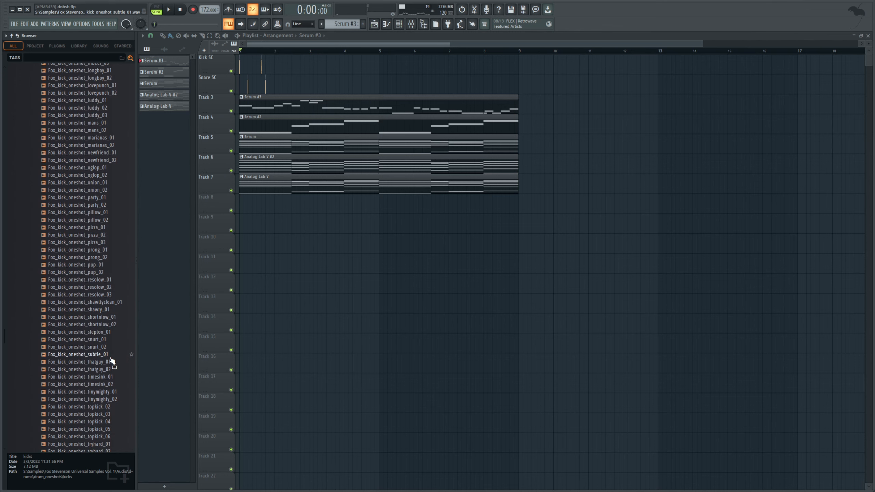
left_click_drag(114, 359, 269, 205)
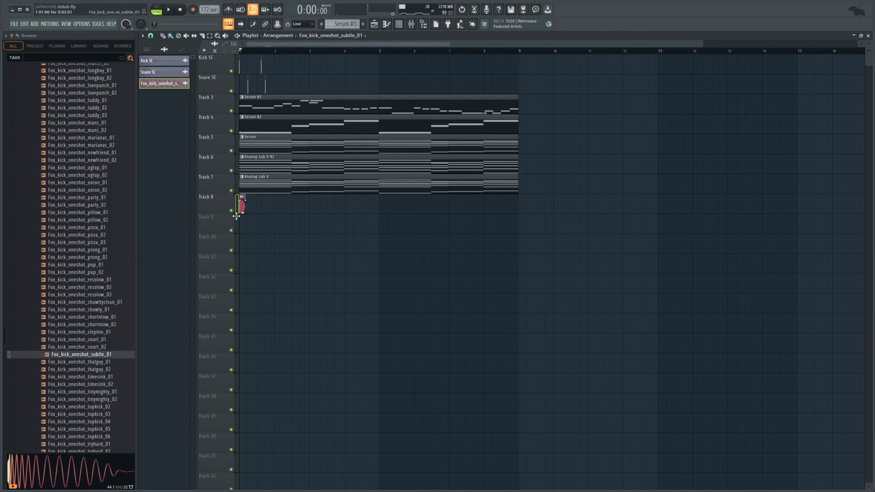
Trim the end of the kick clip on Track 8 to about two steps long.
left_click_drag(701, 42, 322, 133)
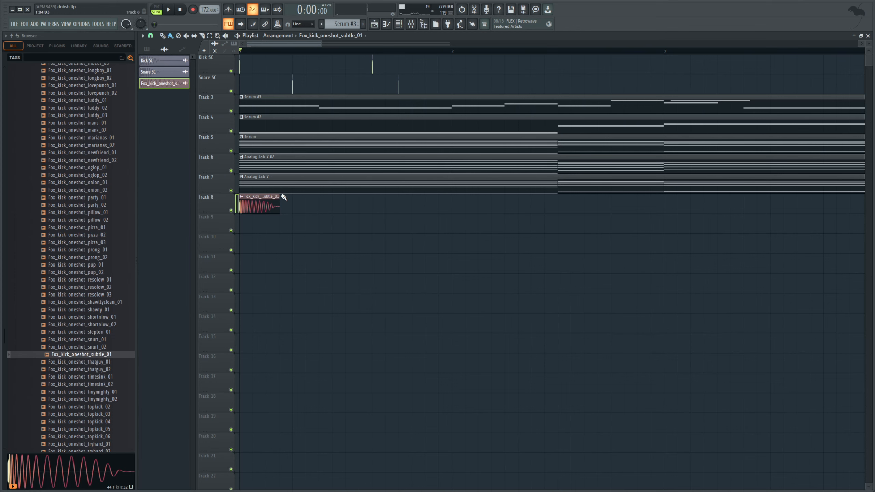
left_click_drag(279, 201, 264, 200)
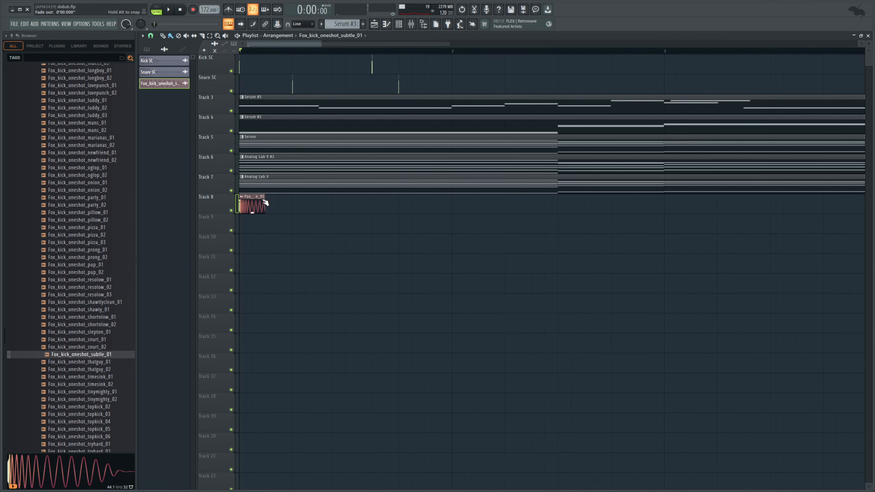
left_click_drag(321, 44, 456, 44)
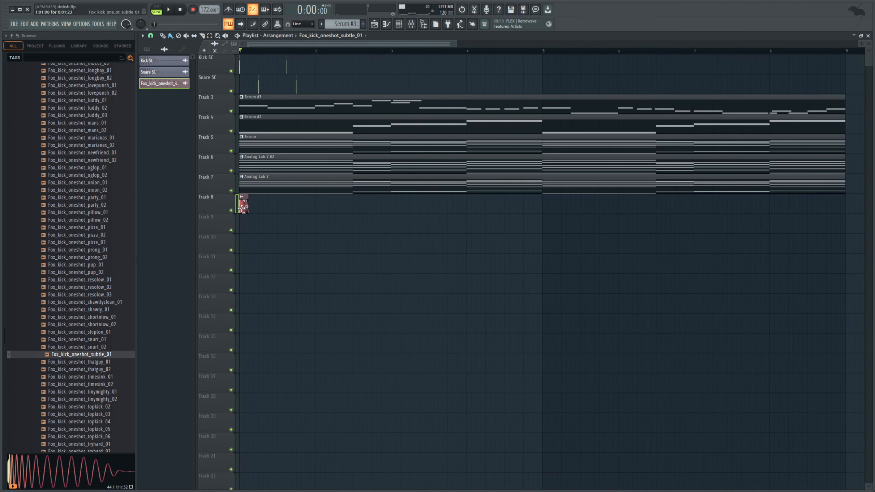
Place a second kick on Track 8 under the second Kick SC trigger and audition it.
left_click(291, 207)
key("space")
key("space")
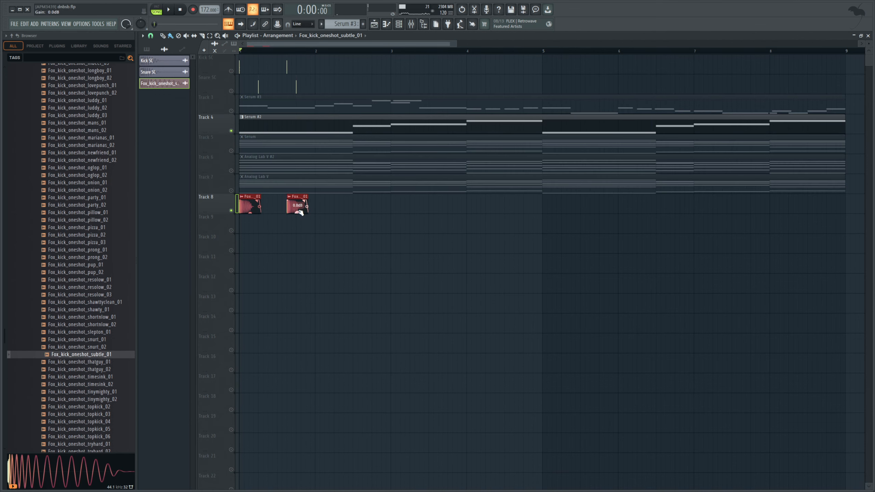
Raise both kick clips' gain to 4.8 dB and shorten them to about two steps, auditioning them with the bass.
left_click_drag(301, 212, 300, 208)
key("space")
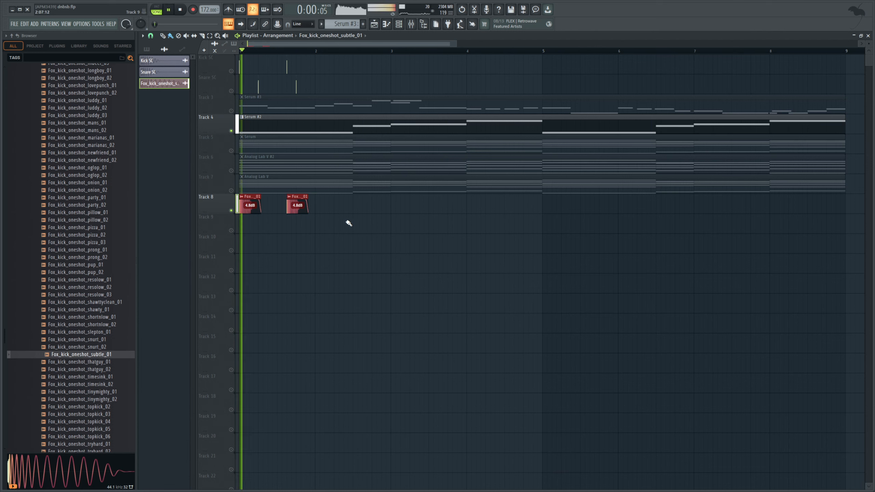
key("space")
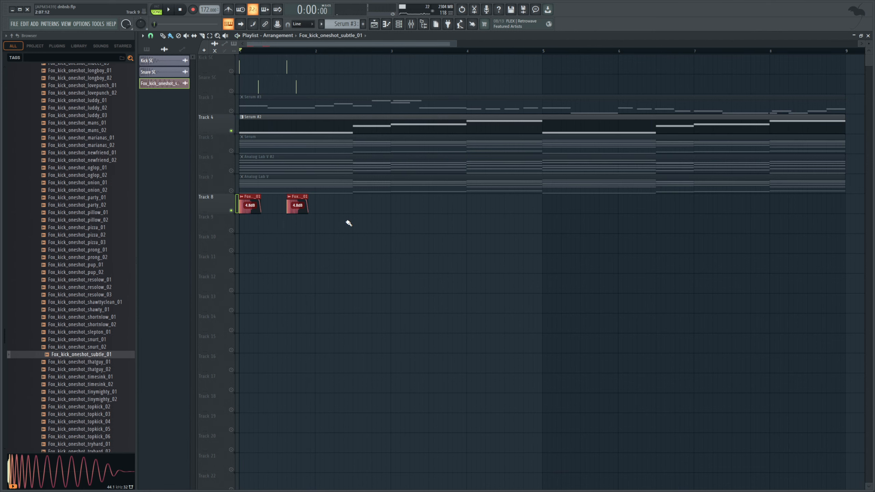
left_click_drag(308, 198, 298, 199)
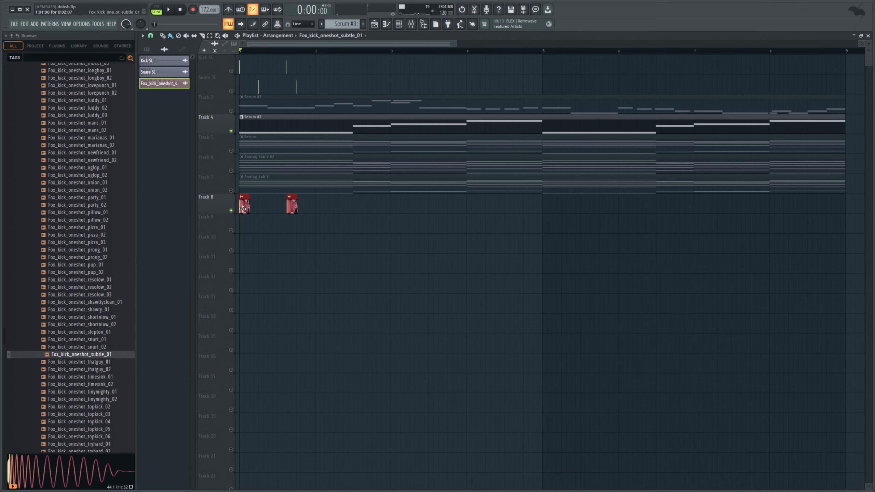
right_click(231, 210)
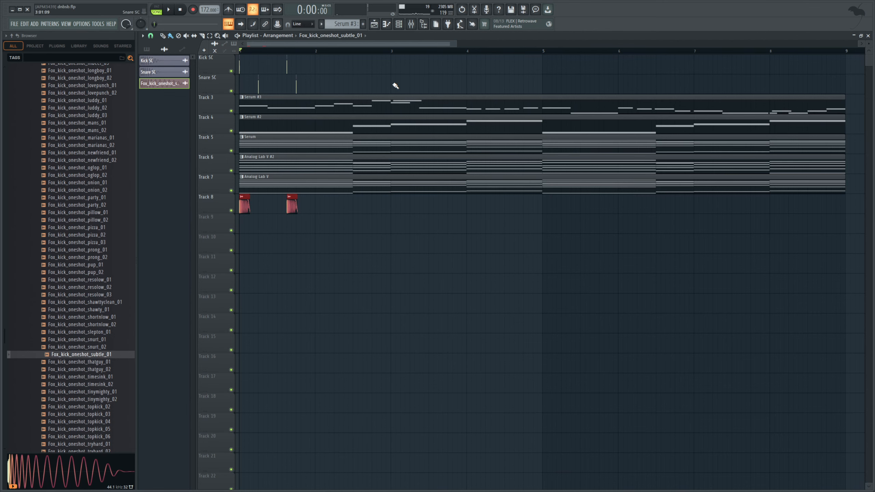
Extend the first Kick SC clip to inspect its waveform, and trim it back to a very short trigger.
left_click_drag(456, 43, 345, 43)
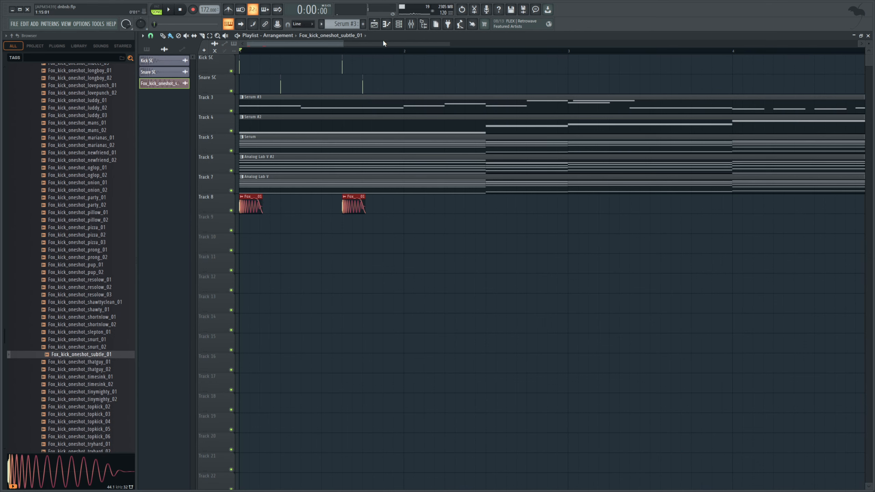
mouse_move(342, 47)
left_mouse_down()
mouse_move(269, 44)
mouse_move(286, 58)
mouse_move(334, 60)
left_mouse_up()
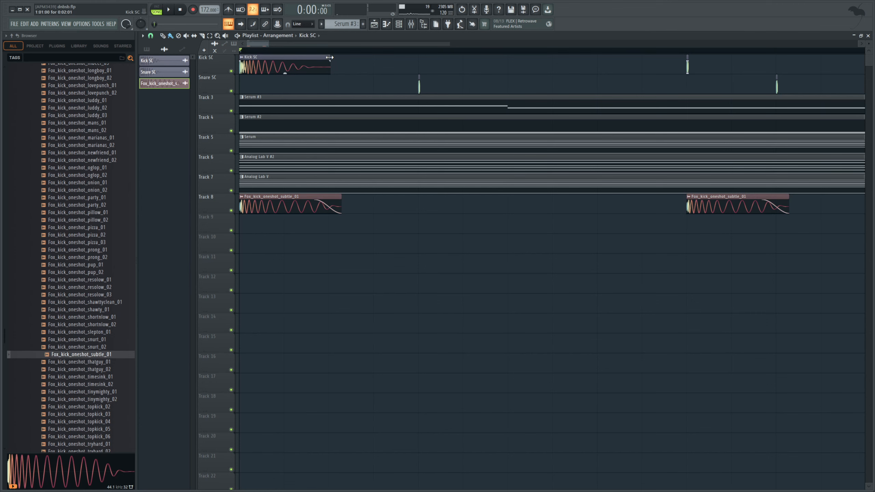
left_click_drag(330, 57, 232, 76)
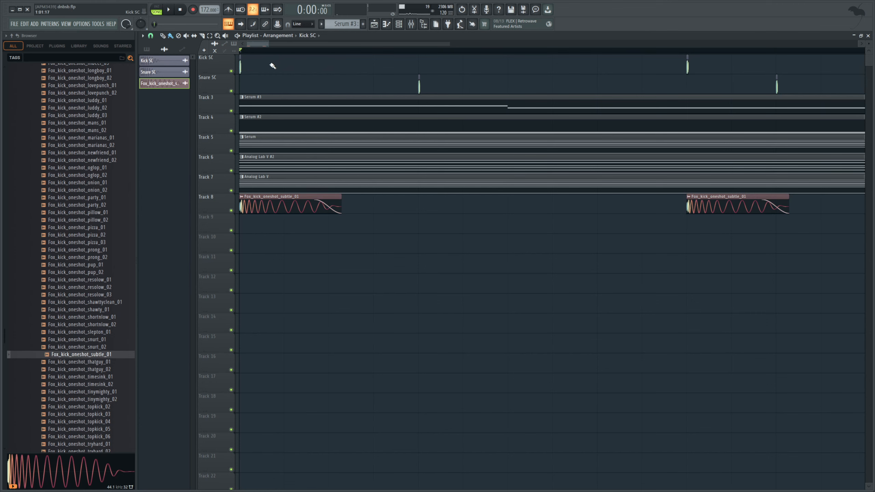
Temporarily send Kick SC to the Master and solo it to audition the trigger, restoring its muted routing.
left_click(412, 25)
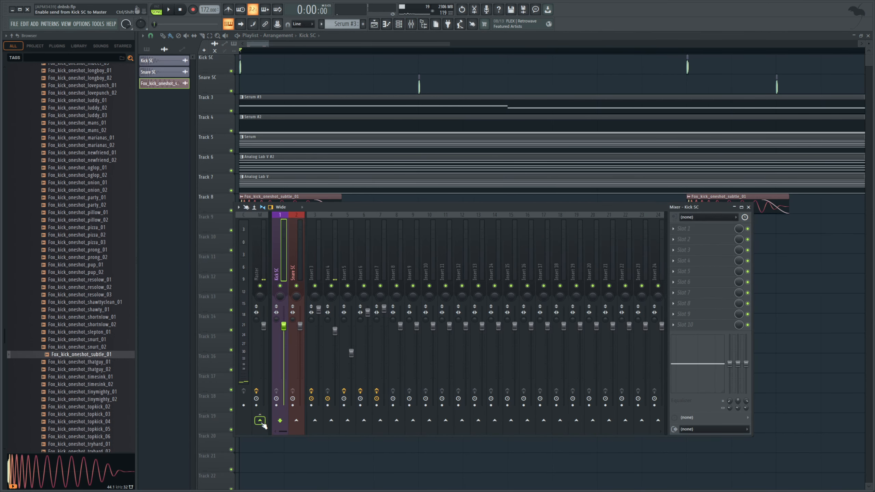
left_click(264, 424)
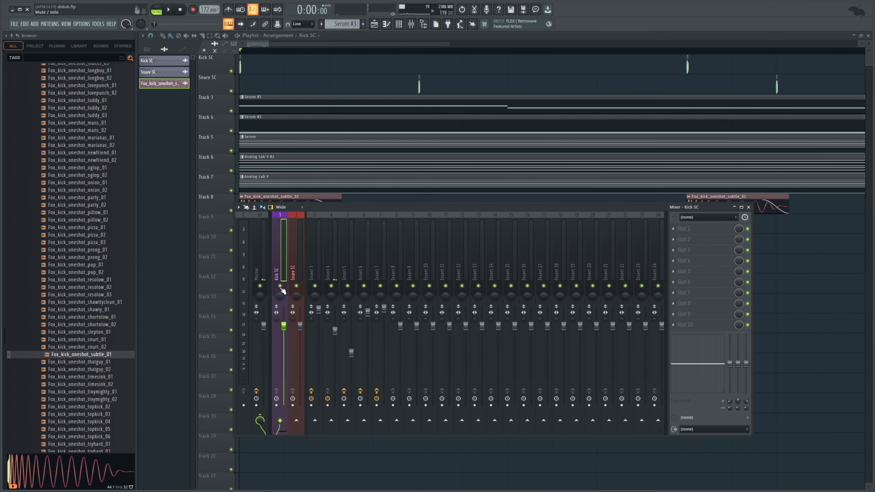
right_click(280, 286)
key("F9")
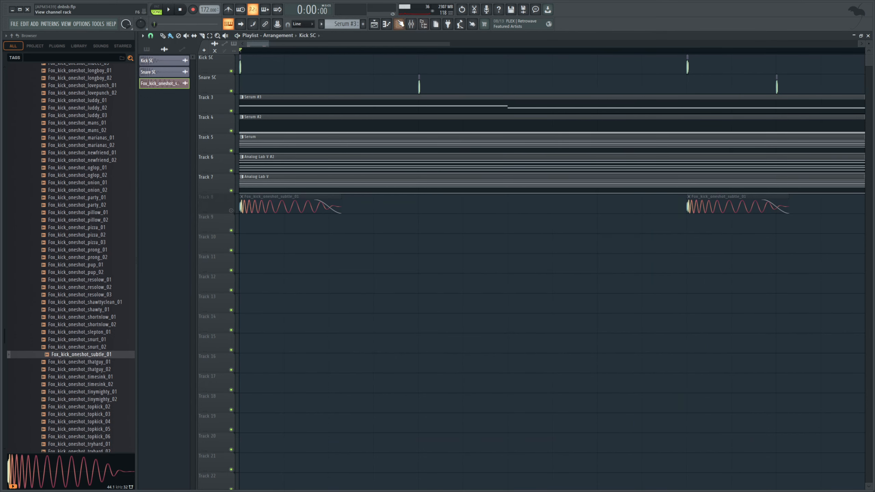
left_click(411, 24)
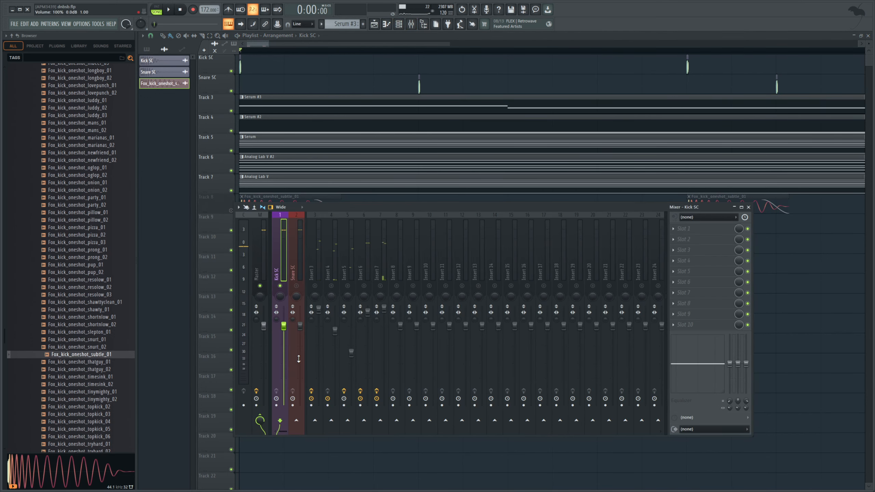
left_click(264, 418)
right_click(280, 286)
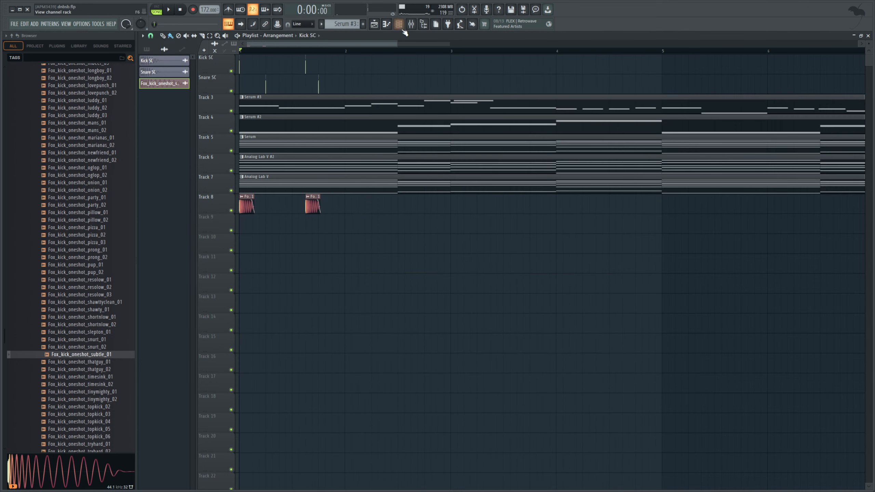
Rename the empty Insert 8 mixer track as sc.
left_click(411, 24)
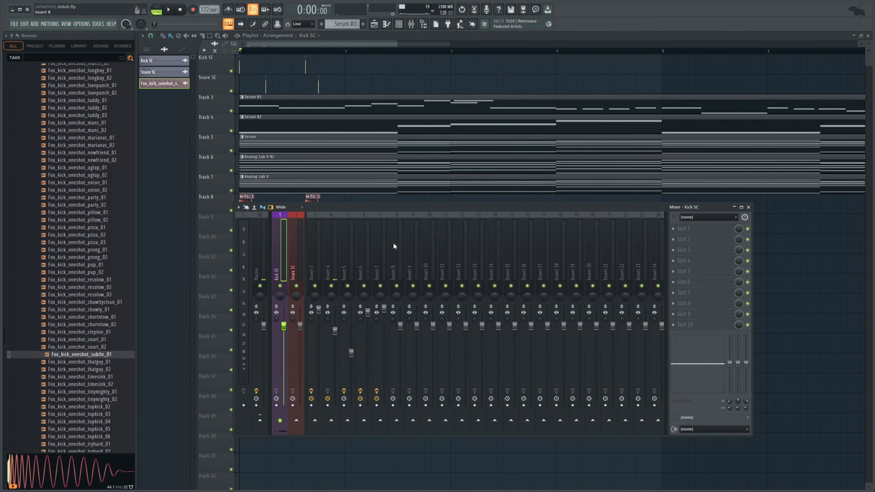
left_click(398, 265)
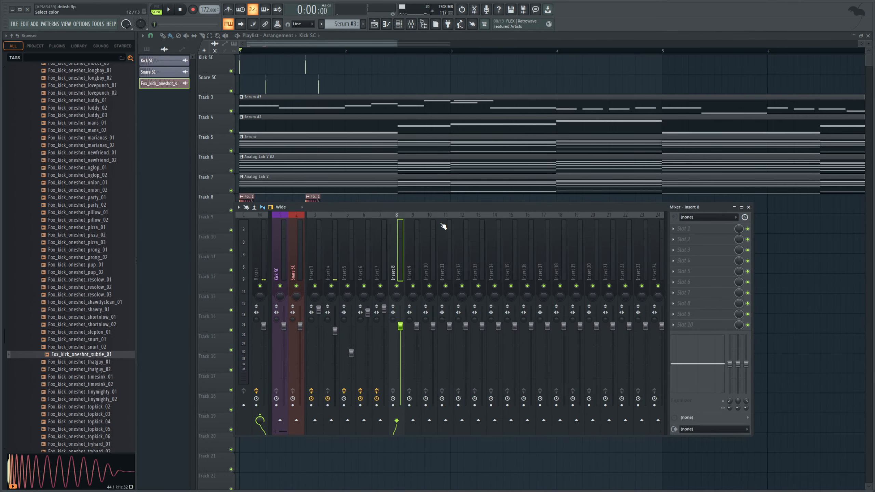
type("sc")
key("Return")
Route Inserts 6, 5, 4 and 3 exclusively to the sc mixer track instead of the Master.
left_click(363, 271)
right_click(396, 421)
left_click(413, 432)
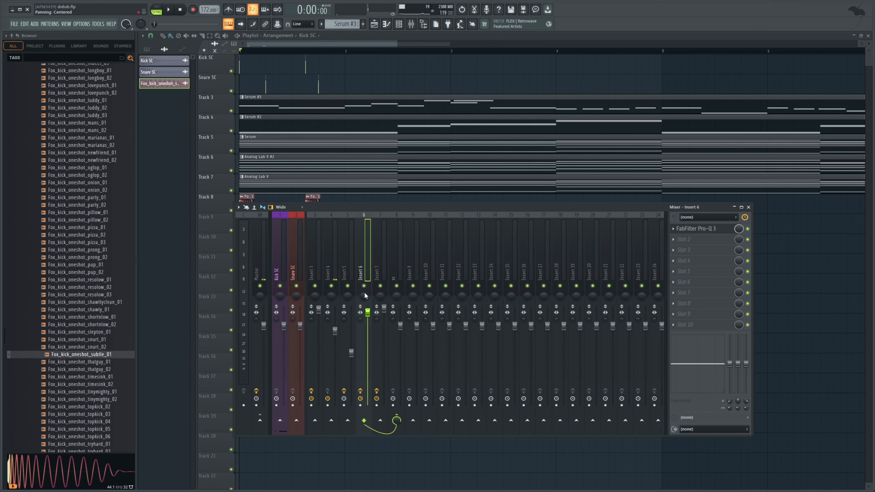
left_click(346, 271)
right_click(395, 421)
left_click(411, 433)
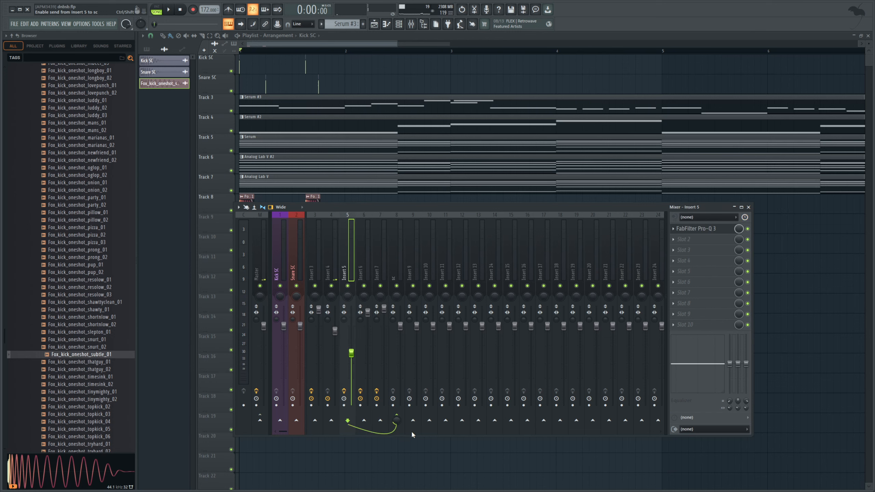
left_click(329, 271)
right_click(397, 421)
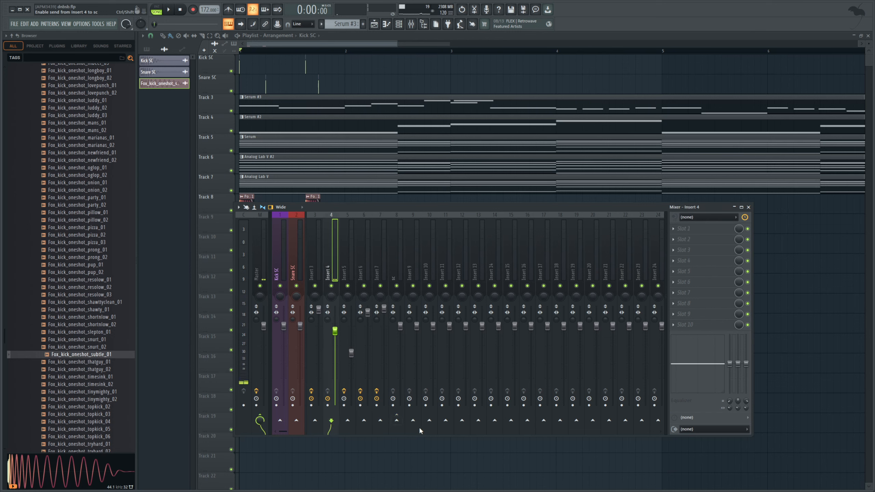
left_click(415, 431)
left_click(314, 274)
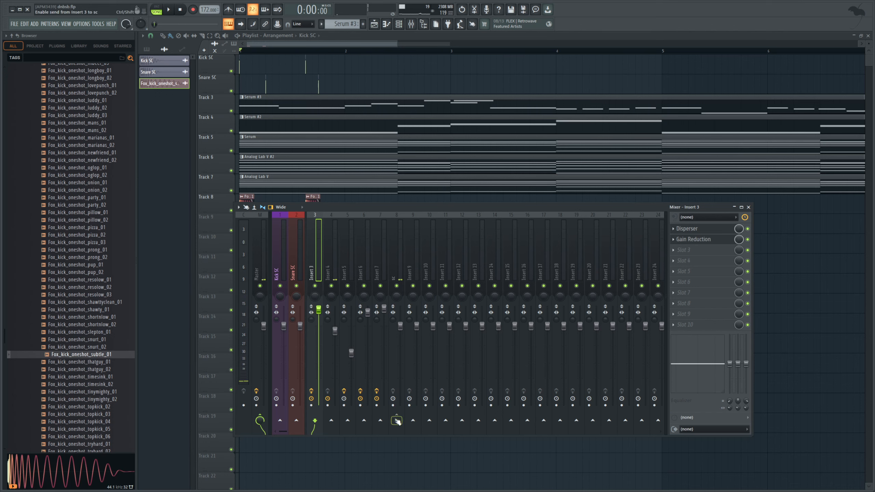
left_click(411, 433)
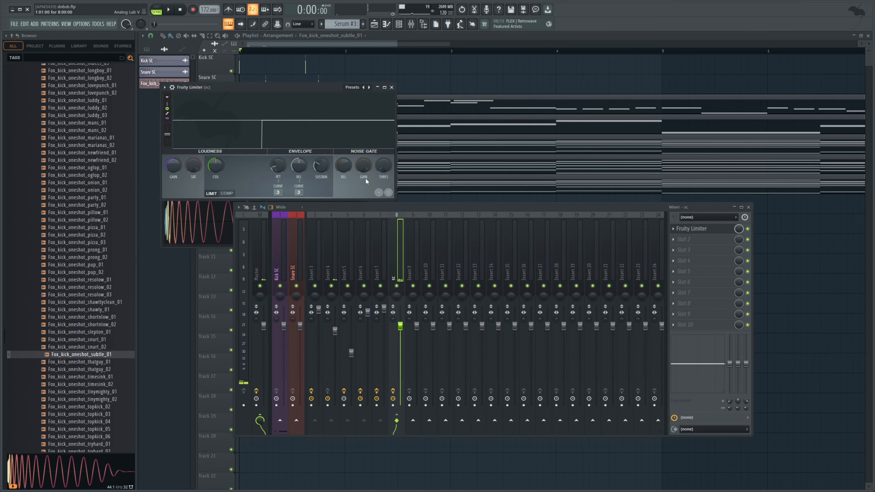
Switch the sc track's Fruity Limiter to compressor mode and sidechain Kick SC into it as the sidechain input.
left_click(227, 193)
left_click(279, 267)
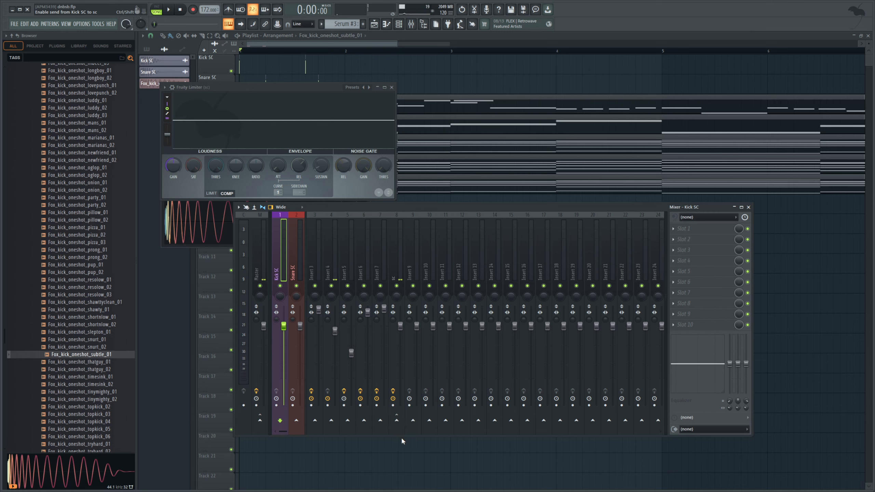
left_click(397, 420)
left_click(299, 192)
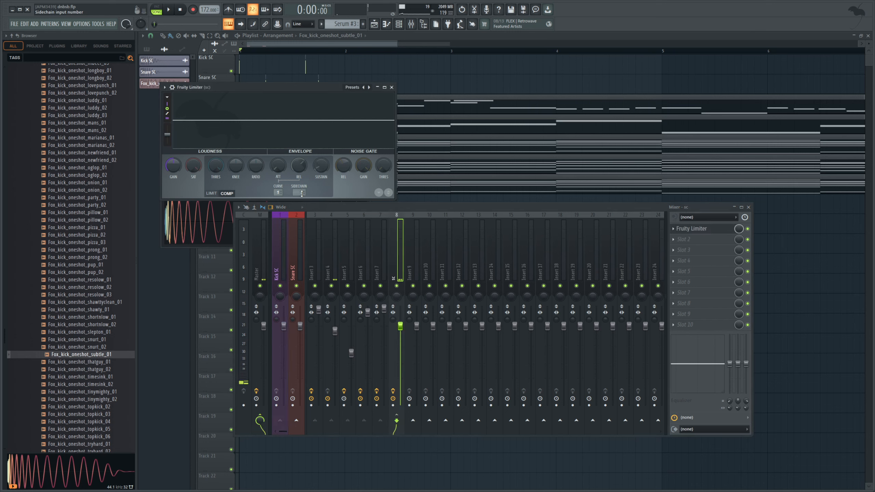
Lower the compressor's threshold, raise its knee and ratio, and shorten its release to about 102 ms while auditioning the ducking.
left_click_drag(220, 166, 220, 242)
left_click_drag(234, 168, 255, 159)
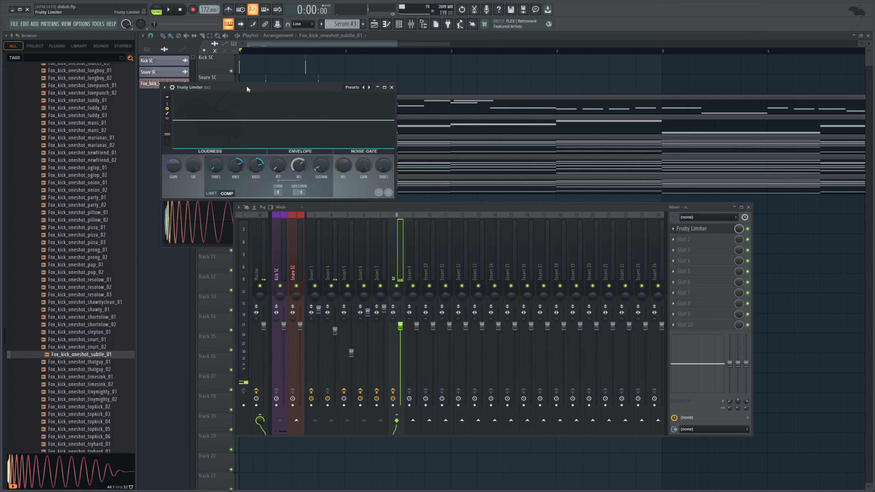
left_click(169, 10)
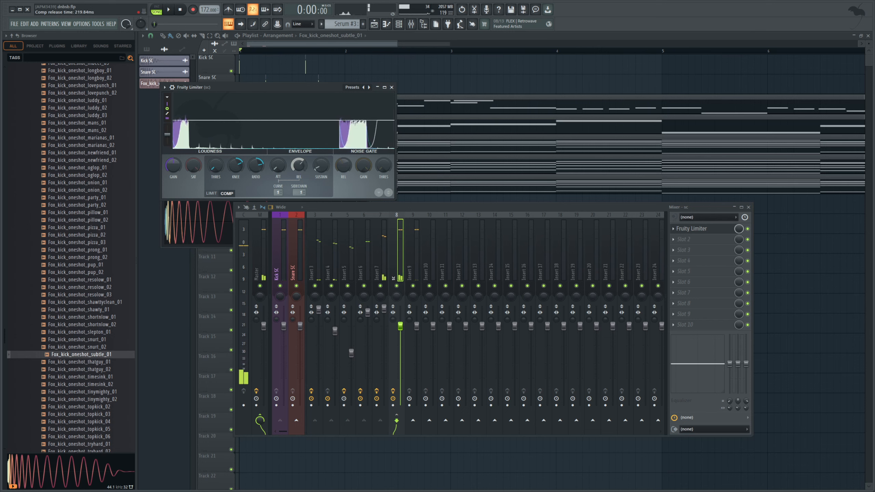
left_click_drag(300, 163, 302, 168)
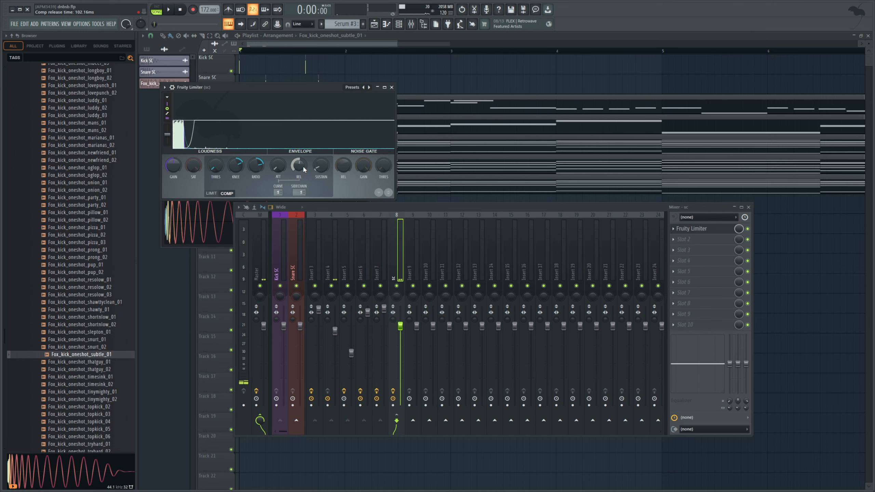
key("space")
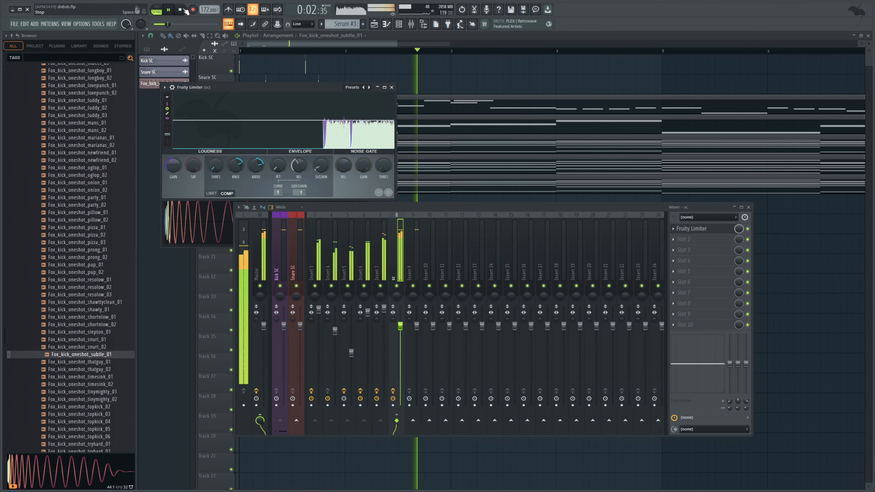
key("space")
Loop the first bar and shorten the sc compressor's release to about 38.5 ms while it plays.
left_click(346, 52)
left_click_drag(346, 52, 240, 51)
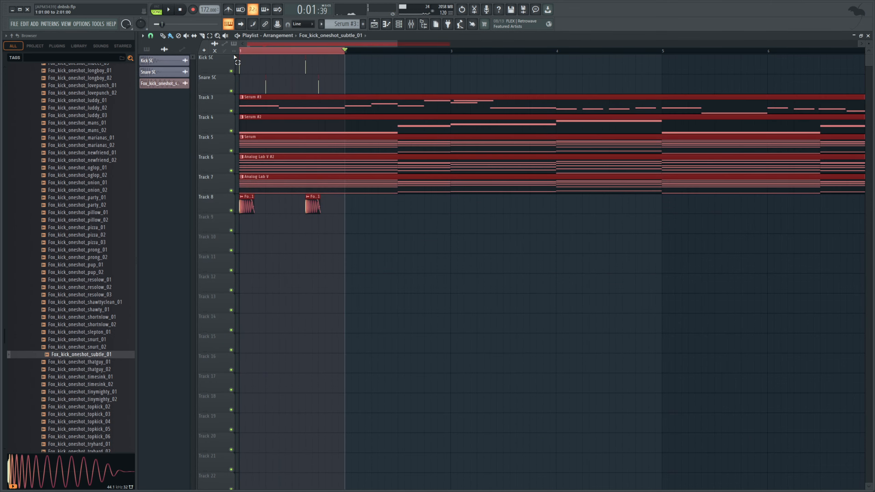
left_click(174, 11)
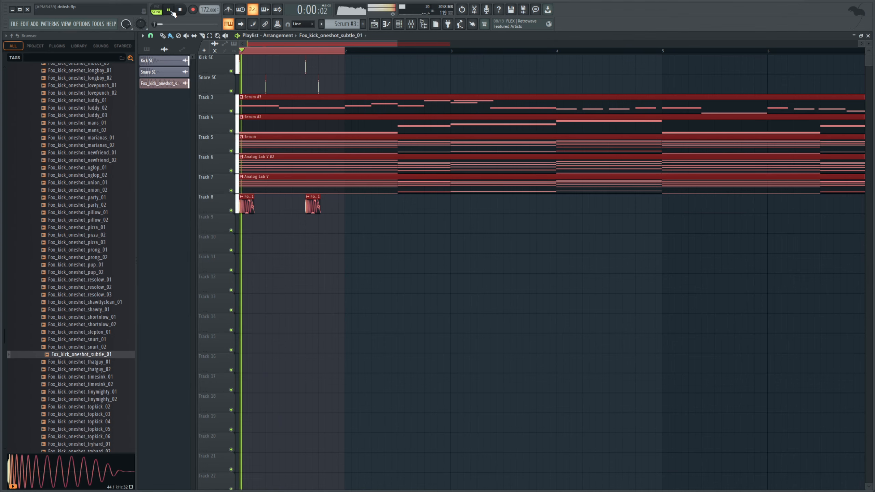
left_click(411, 24)
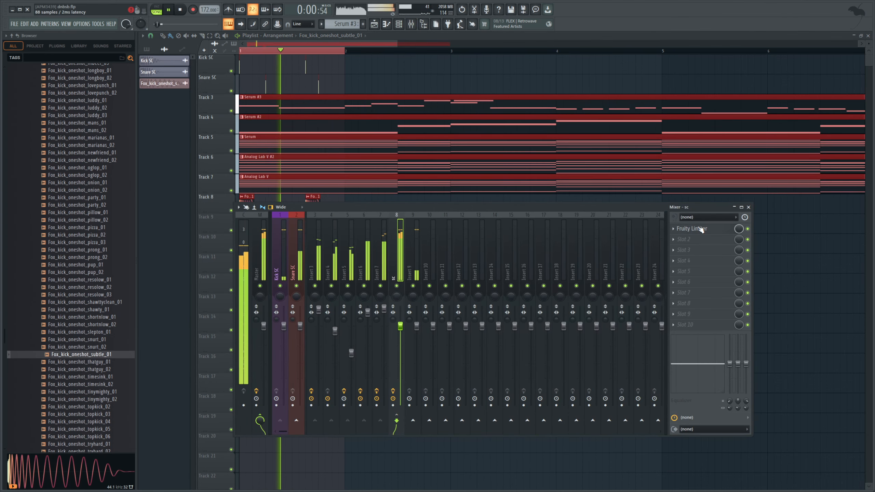
left_click(687, 229)
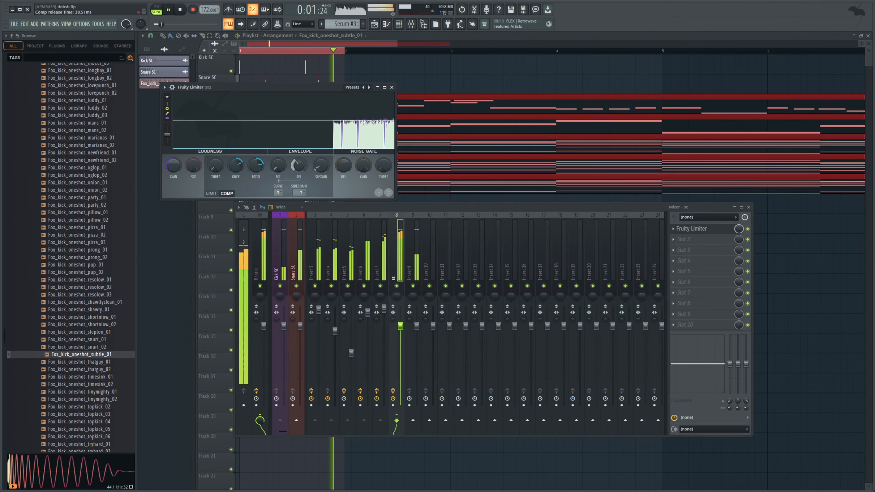
key("space")
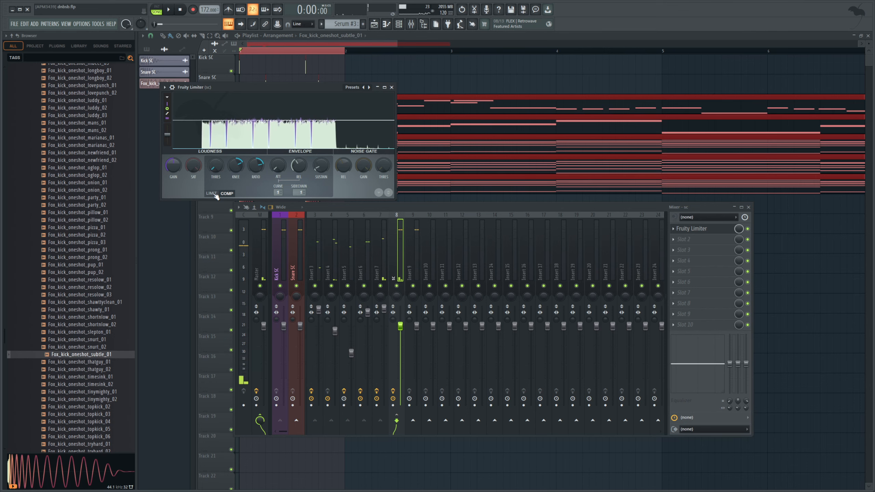
Duplicate the first bar's Kick SC, Snare SC and Track 8 kick clips into bar 2.
left_click(348, 79, "ctrl")
left_click_drag(361, 251, 231, 204)
left_click_drag(347, 80, 235, 58)
left_click(346, 50)
key("ctrl+b")
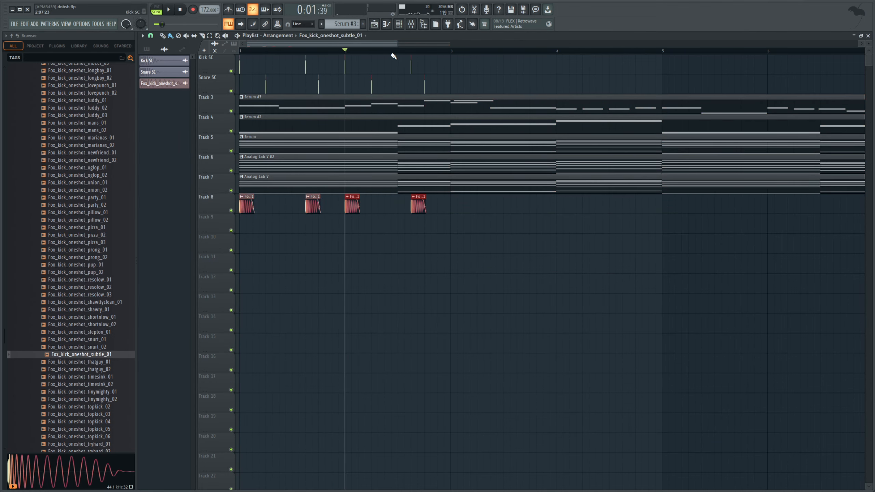
Place snare_digi_superb_3 on Track 9 under each of the four Snare SC triggers in bars 1 and 2.
scroll(103, 193, "up", 15)
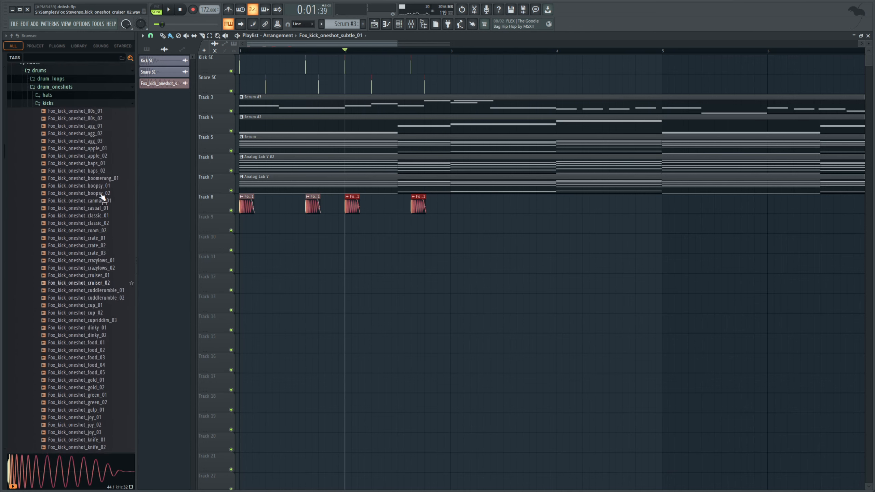
left_click(64, 220)
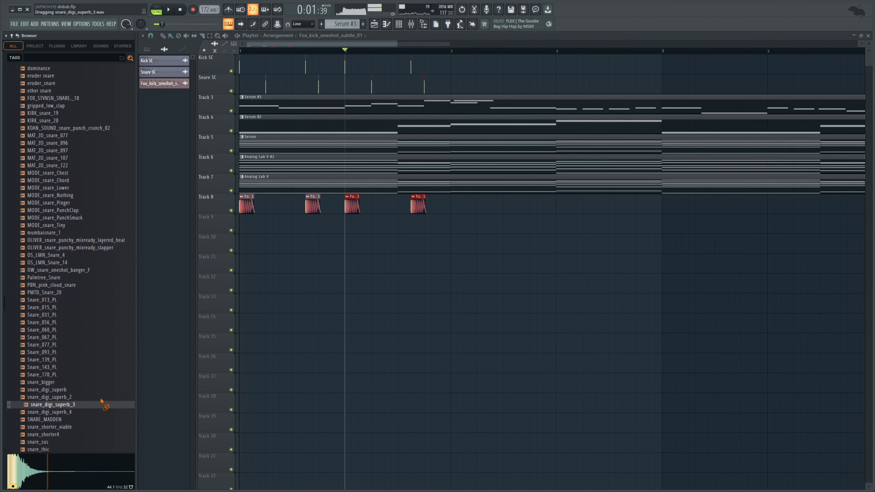
left_click_drag(101, 405, 266, 228)
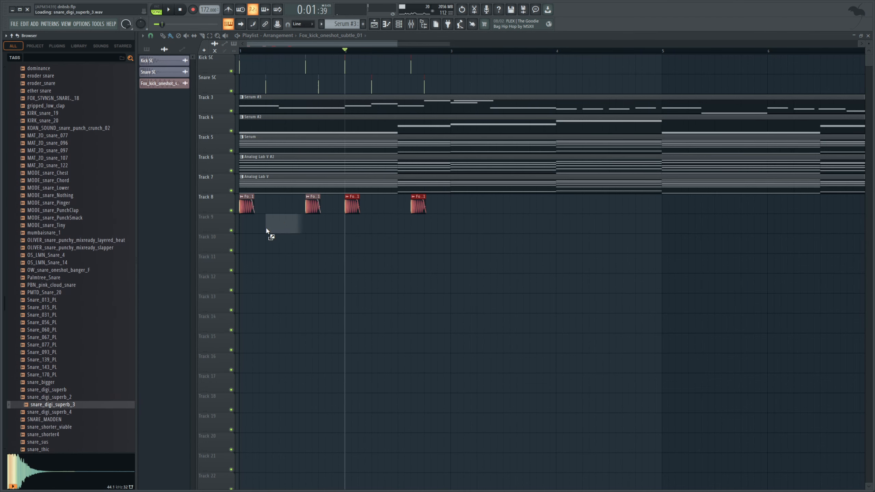
left_click(318, 227)
left_click(377, 224)
left_click(430, 224)
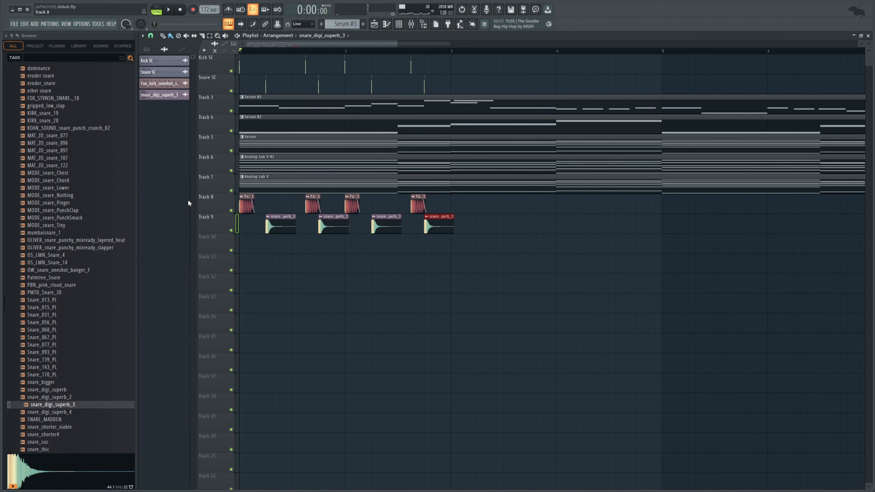
Browse the sample library for the Fox_top_loop_tite_02_172 top loop.
scroll(93, 193, "up", 15)
left_click(100, 269)
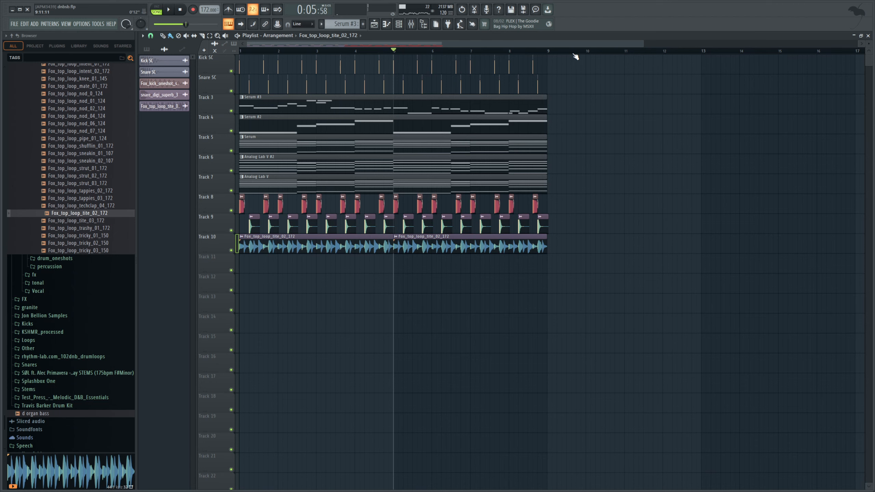
Play the full eight-bar arrangement from the start and check the track levels in the mixer.
left_click_drag(500, 51, 240, 52)
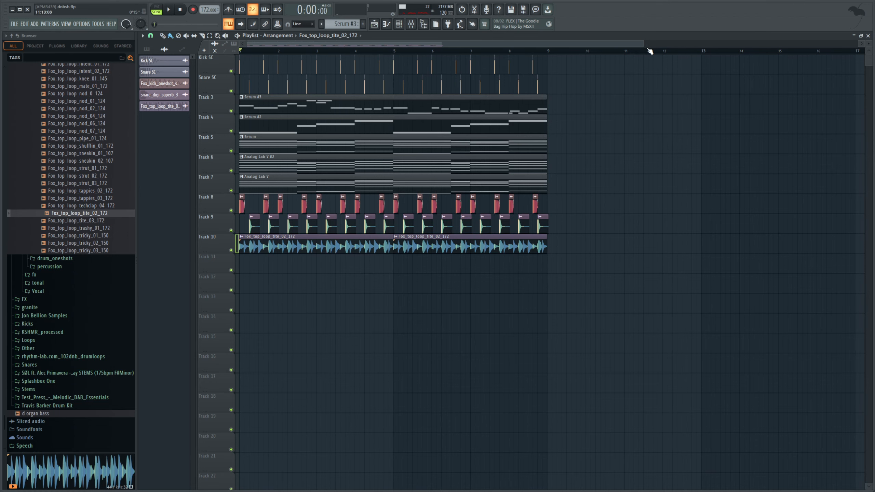
scroll(650, 51, "down", 2)
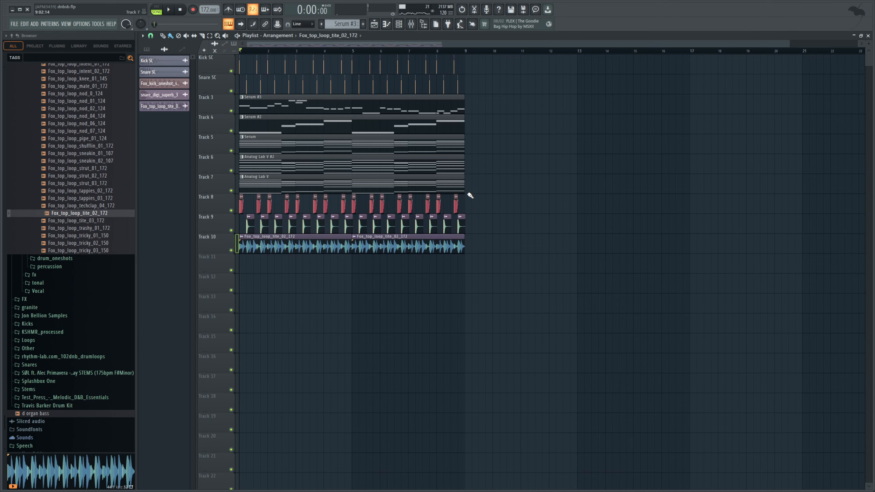
key("space")
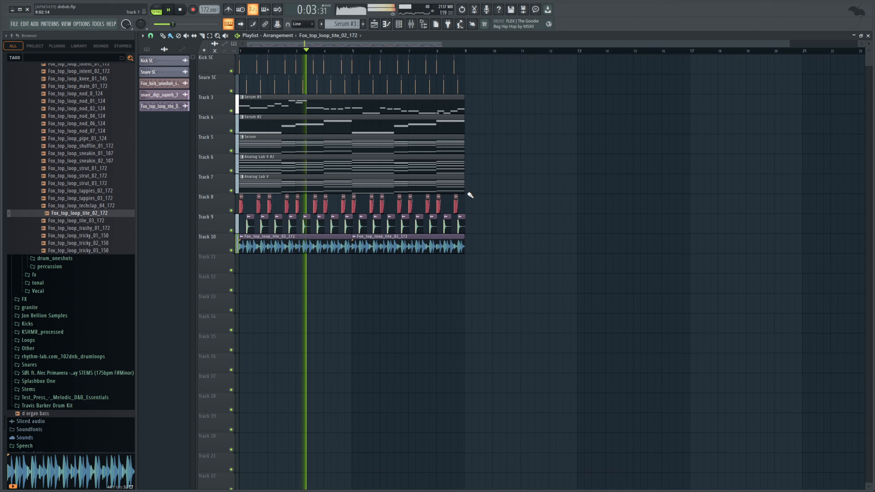
key("F9")
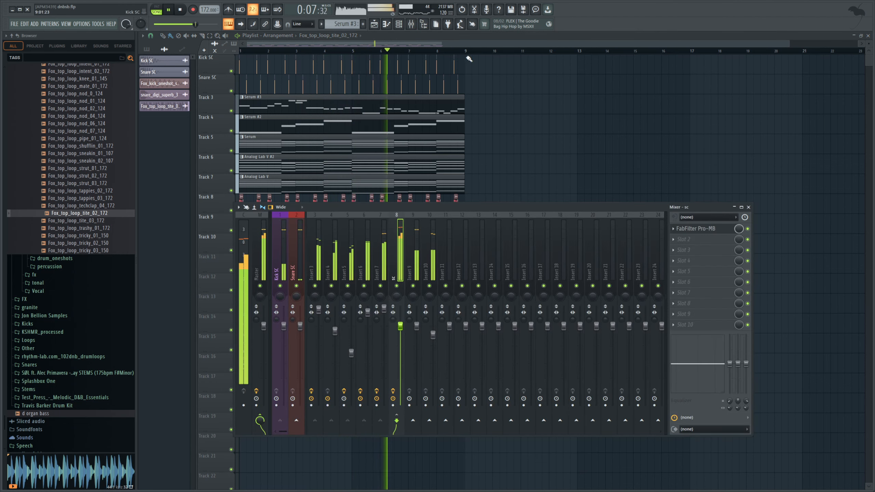
key("F9")
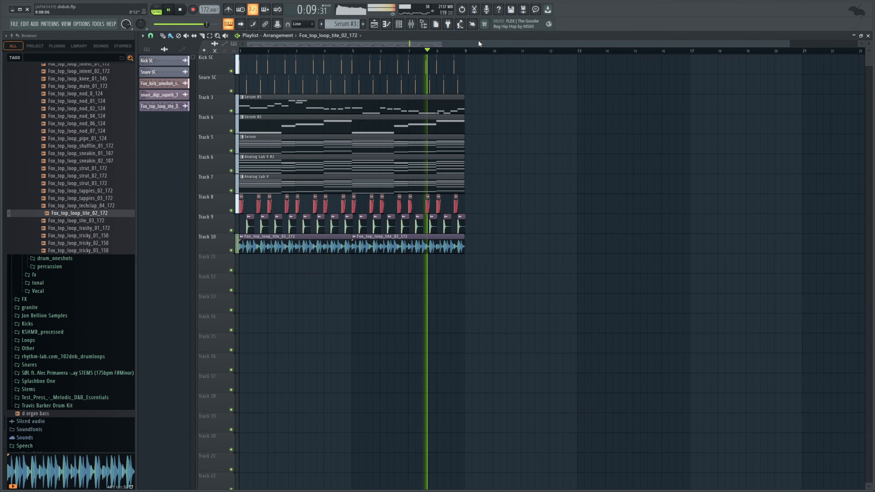
key("space")
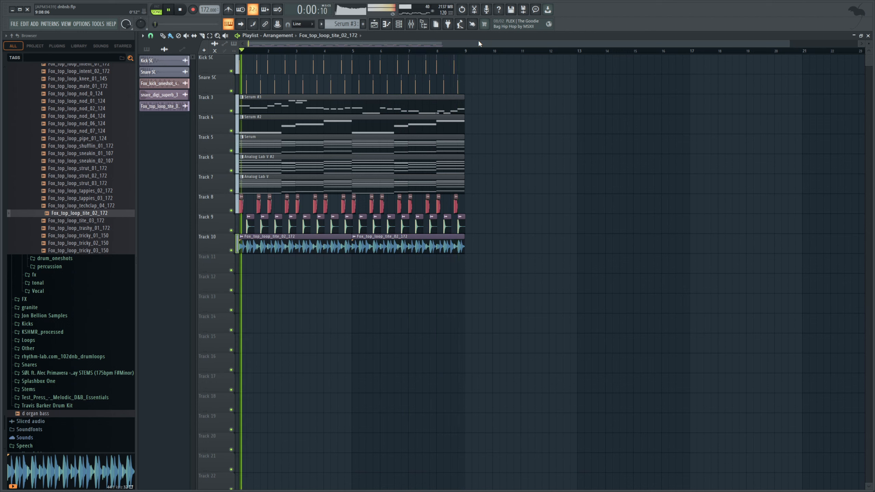
Create a new pattern for the intro chords and add another Serum instance to the Channel rack.
left_click(431, 54)
mouse_move(430, 53)
left_mouse_down()
mouse_move(269, 72)
mouse_move(240, 65)
left_mouse_up()
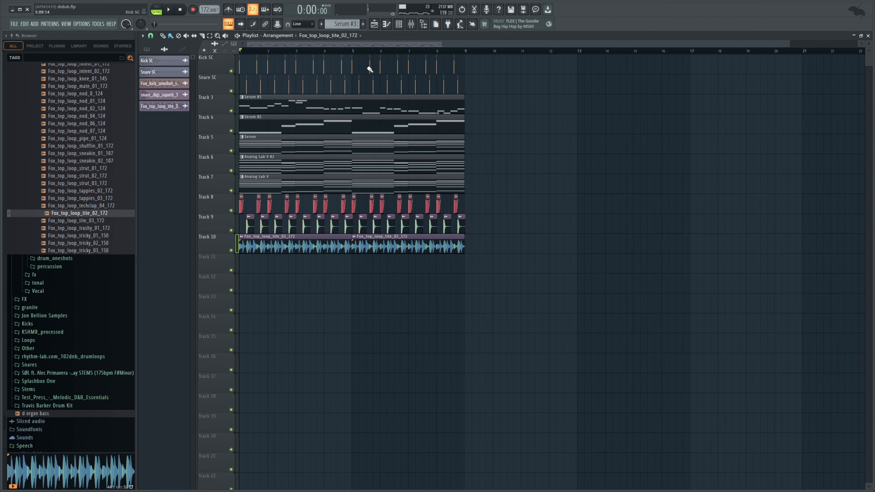
scroll(787, 43, "down", 1)
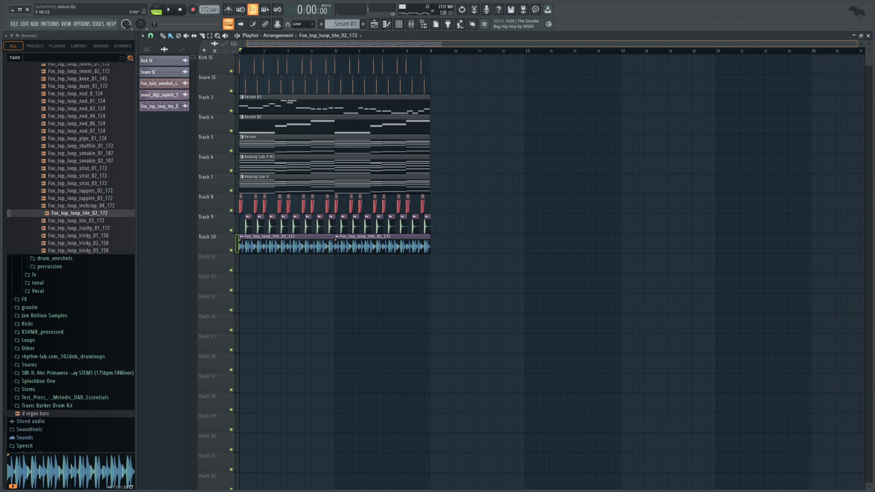
left_click(327, 148)
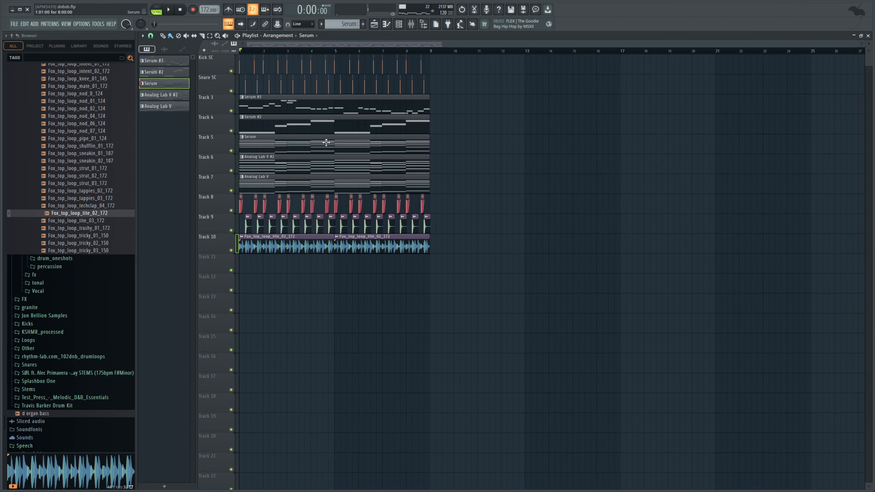
left_click(399, 24)
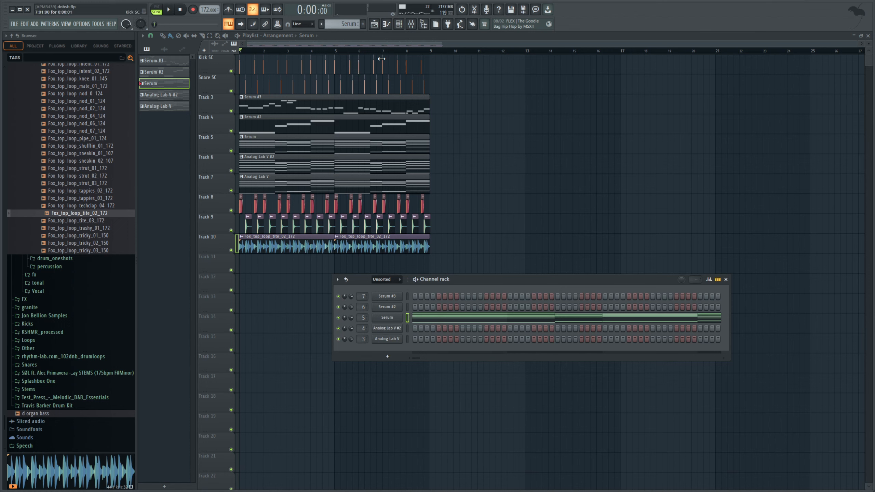
key("F4")
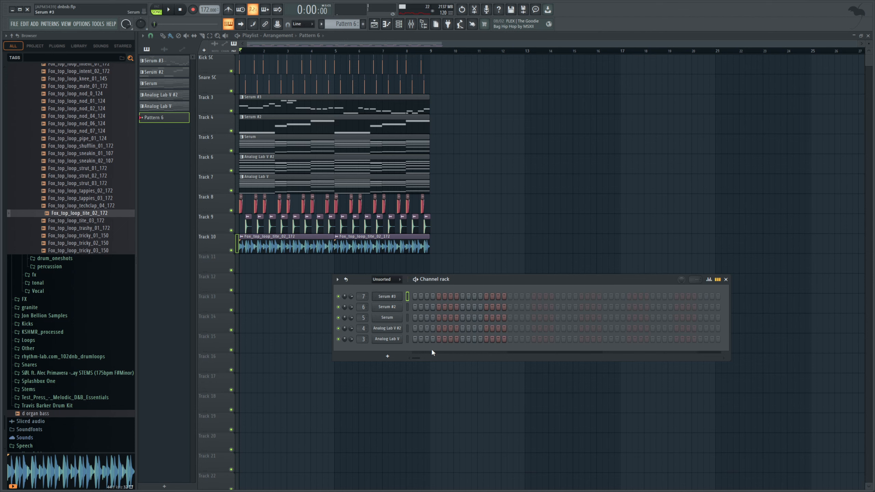
left_click(387, 296)
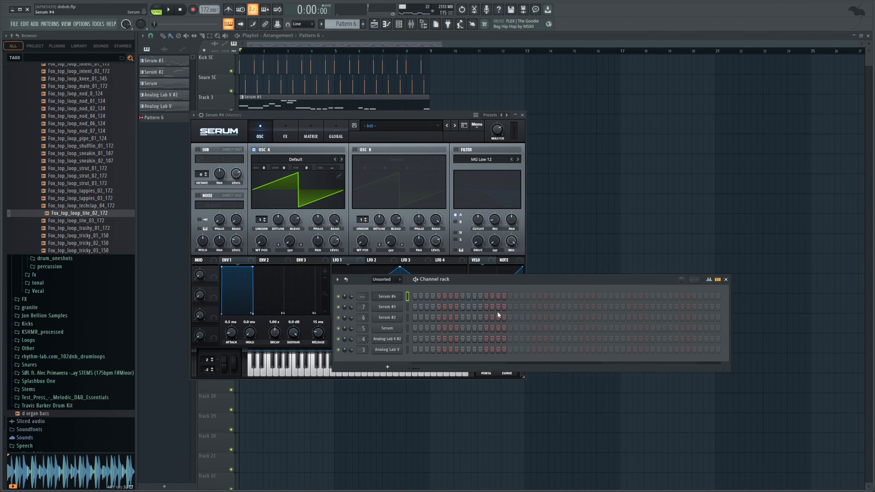
Move the existing arrangement to bar 17 and lay Pattern 6, with the chords pasted in, twice on Track 11 across bars 1 to 16.
key("ctrl+v")
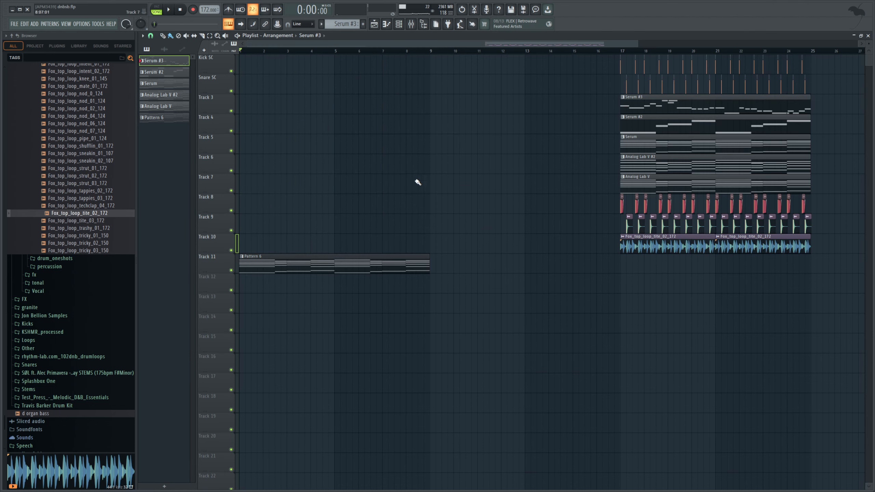
key("space")
left_click(419, 264)
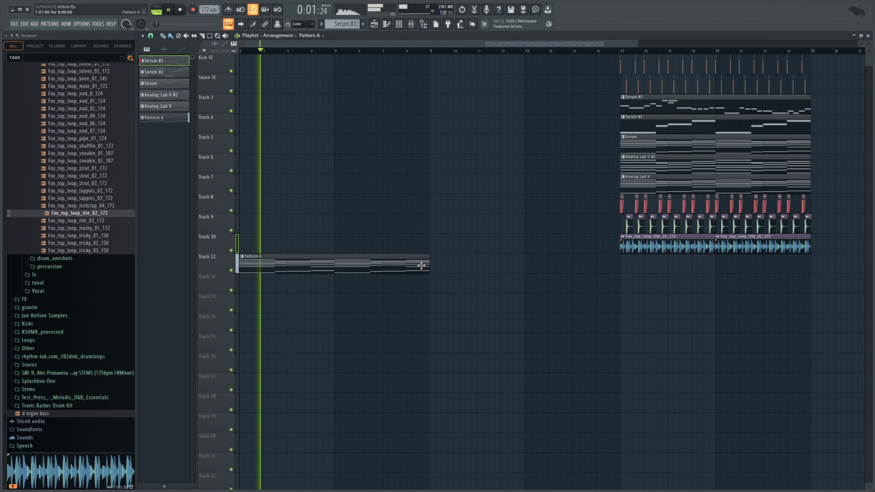
left_click(437, 270)
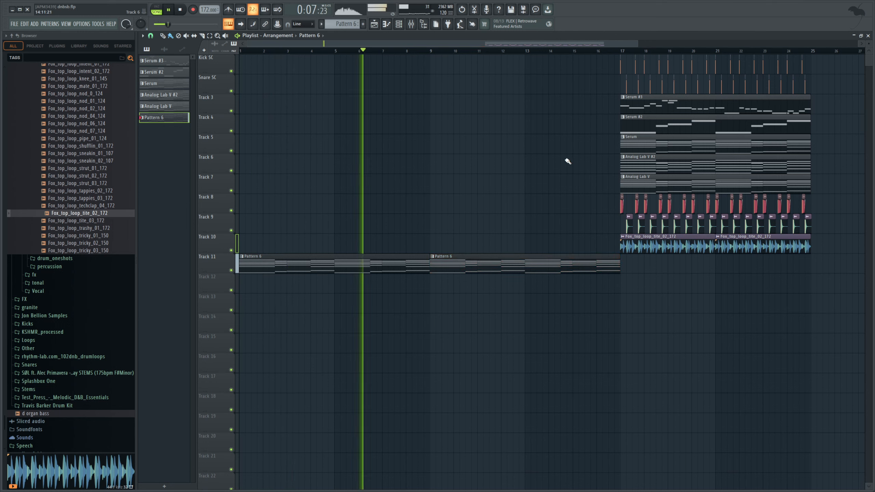
left_click(622, 110)
left_click(434, 109)
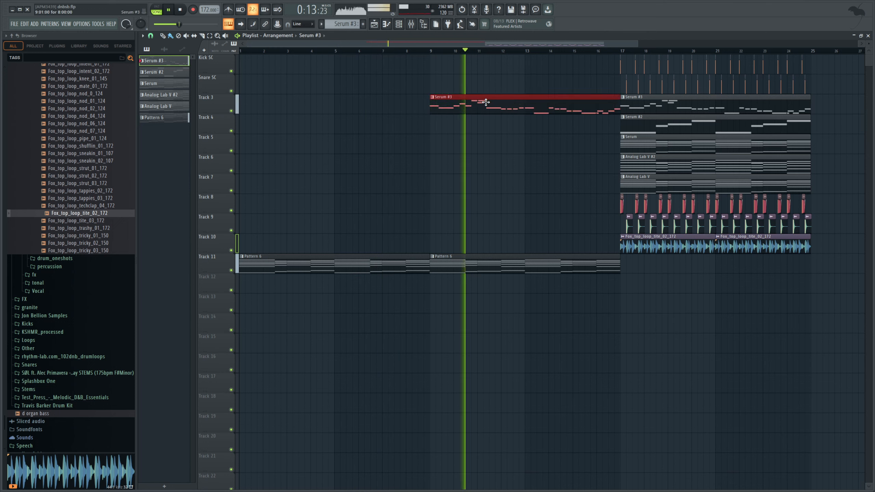
key("space")
right_click(435, 108)
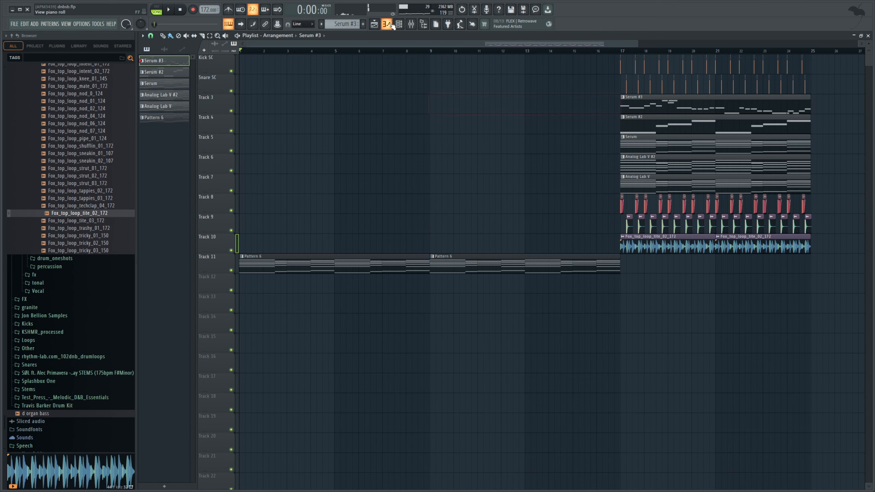
Create Pattern 7 with another Serum instance, load a sine-based preset and copy the Serum #3 melody into it.
left_click(399, 24)
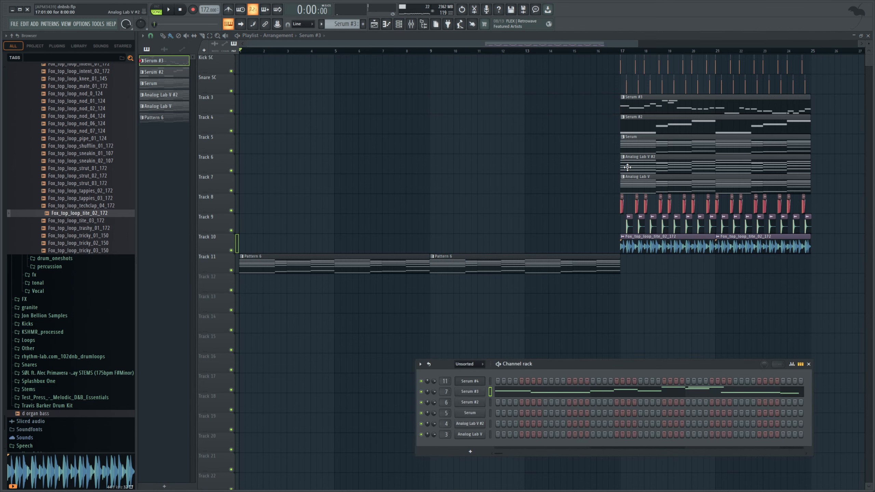
left_click_drag(639, 43, 760, 42)
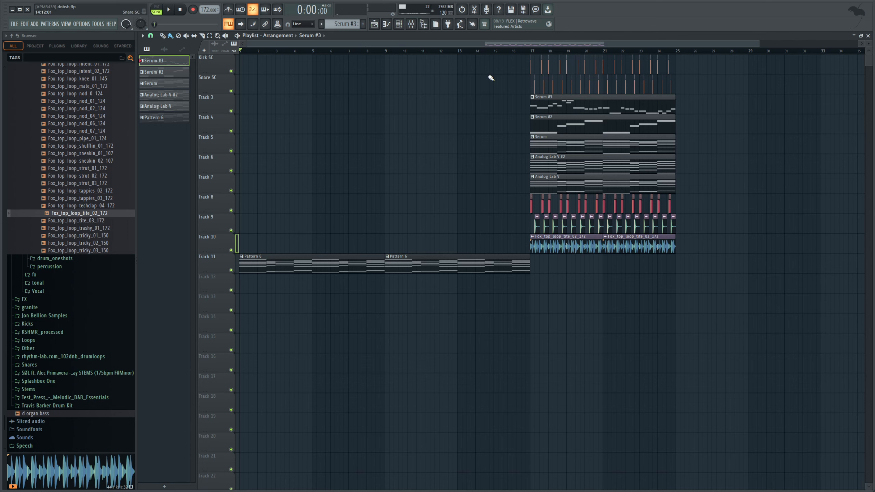
left_click(398, 25)
scroll(336, 24, "down", 2)
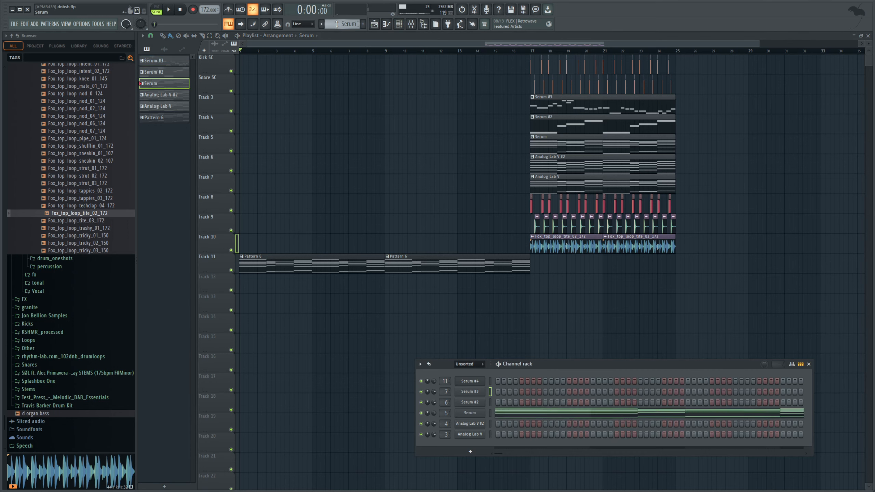
scroll(336, 24, "down", 4)
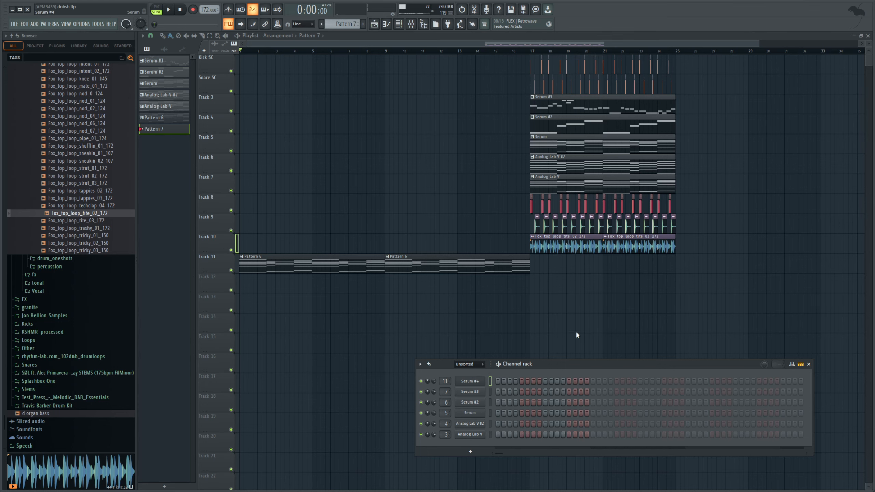
left_click(560, 373)
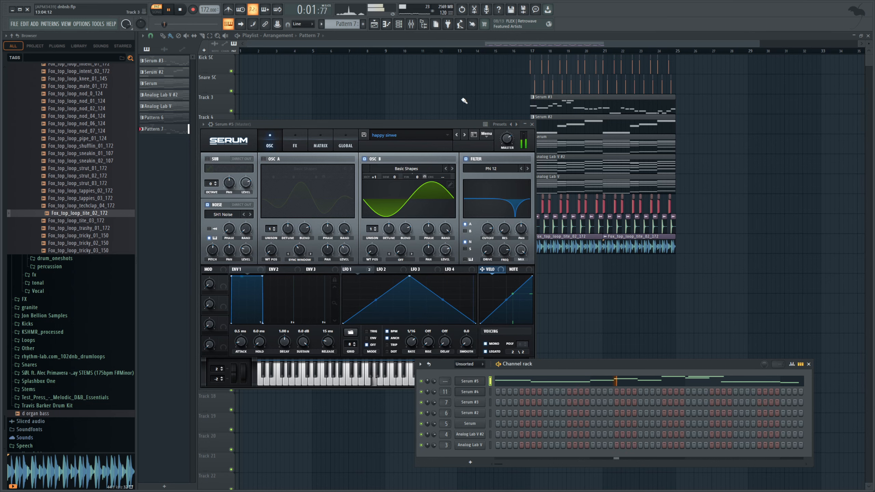
Place Pattern 7 on Track 12 over bars 9 to 16 and play the intro from just before bar 9.
left_click(428, 42)
key("space")
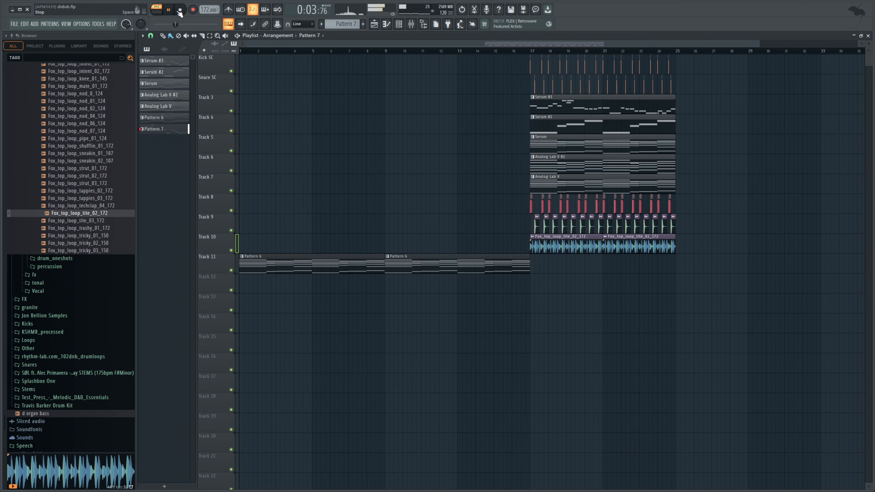
left_click(391, 286)
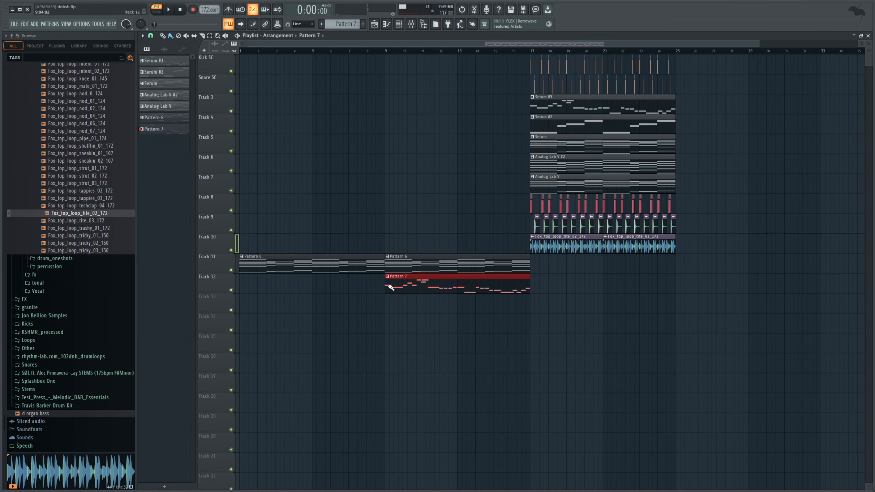
left_click(376, 51)
key("space")
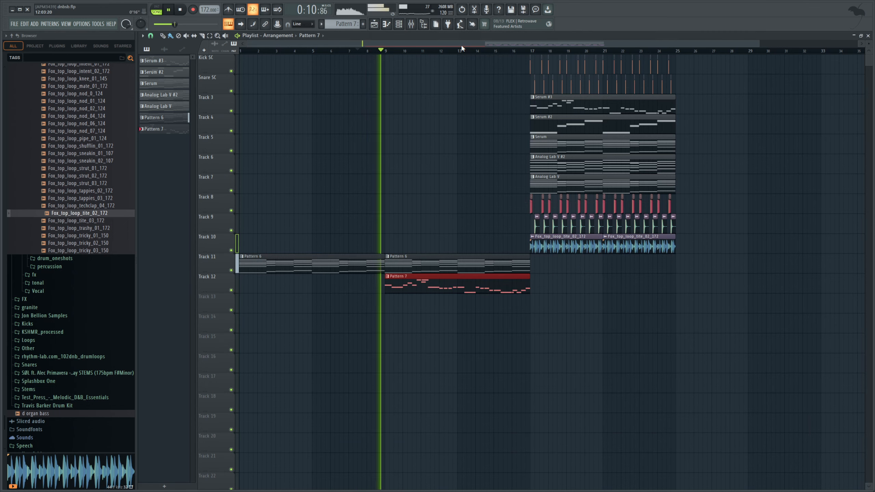
key("ctrl+d")
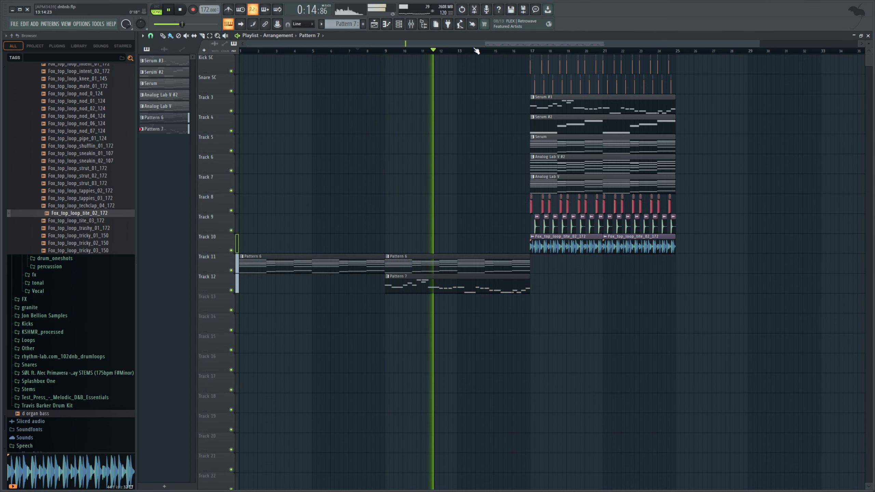
left_click_drag(481, 43, 537, 56)
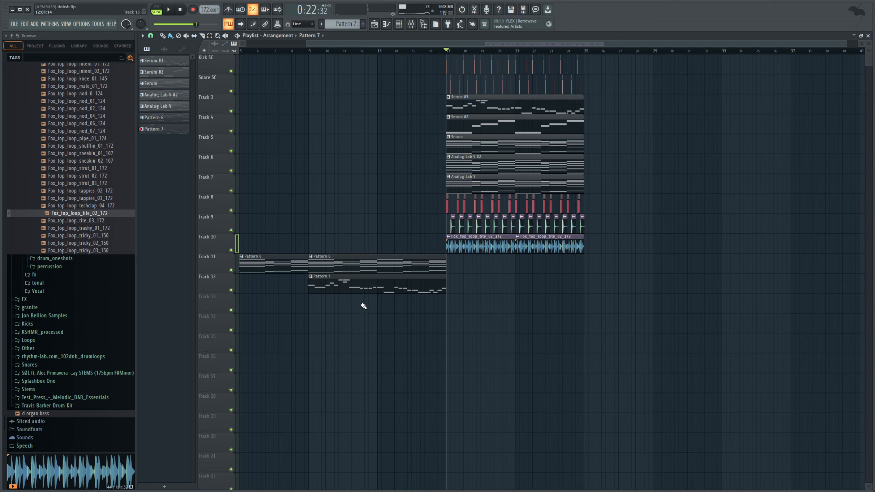
Duplicate all clips and sidechain triggers of bars 17 to 24 so they repeat from bar 25.
left_click_drag(608, 254, 426, 53)
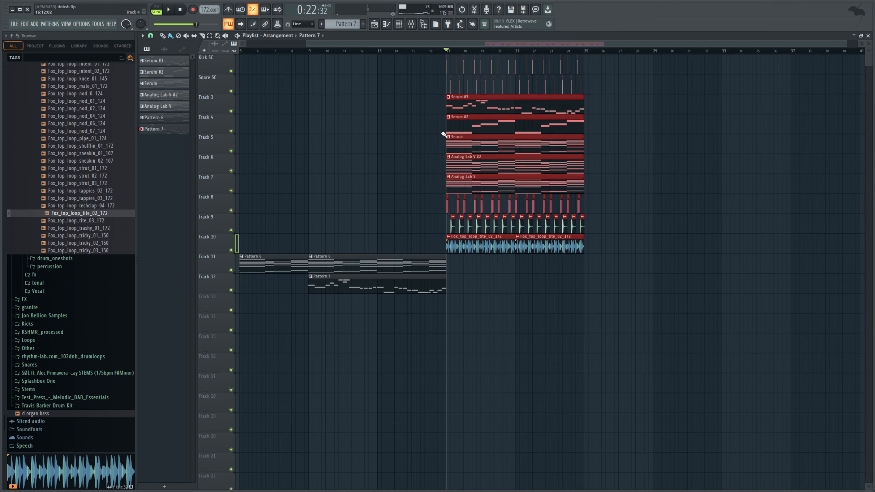
left_click_drag(468, 165, 606, 164)
left_click(629, 317)
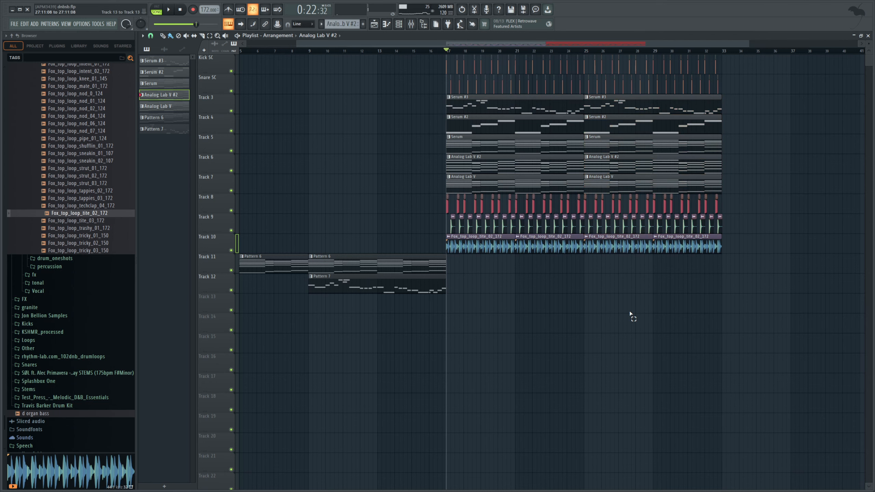
Make the repeated Serum #3 melody clip at bar 25 unique and transpose all its notes down one octave.
left_click(587, 96)
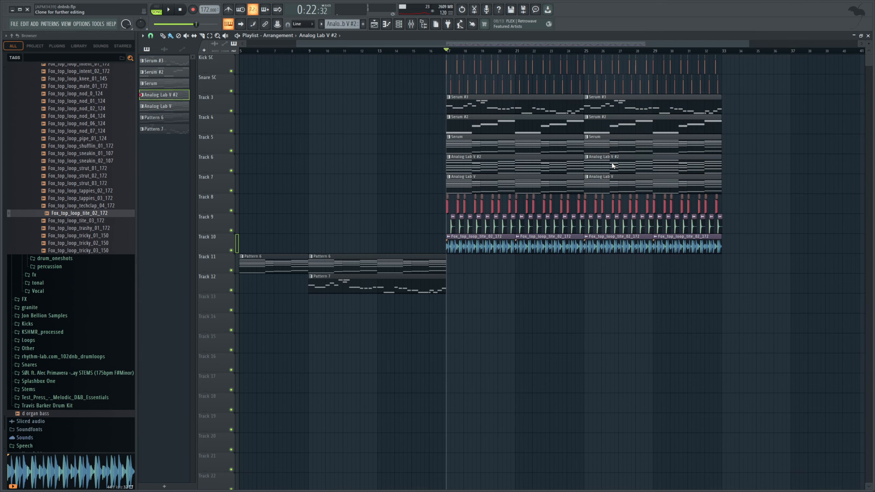
left_click(614, 166)
double_click(608, 105)
key("ctrl+a")
key("ctrl+Down")
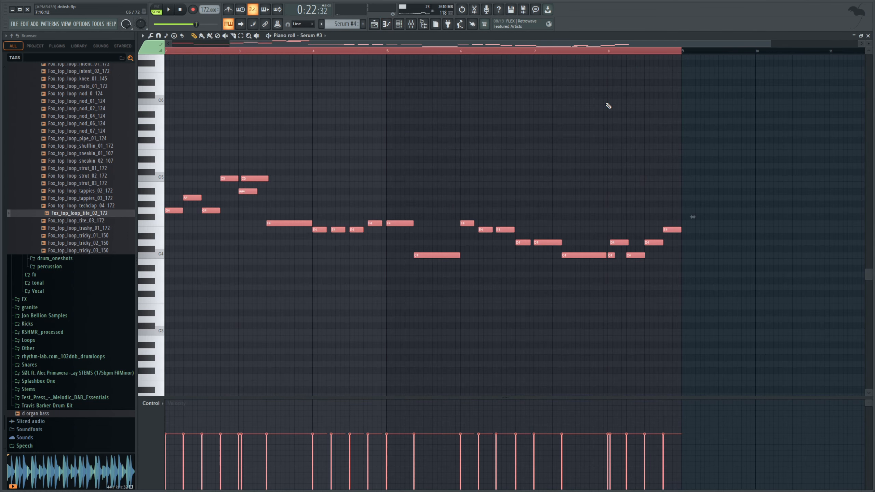
Play the arrangement from just before bar 25 to check the changed melody.
left_click(375, 25)
left_click(571, 52)
key("space")
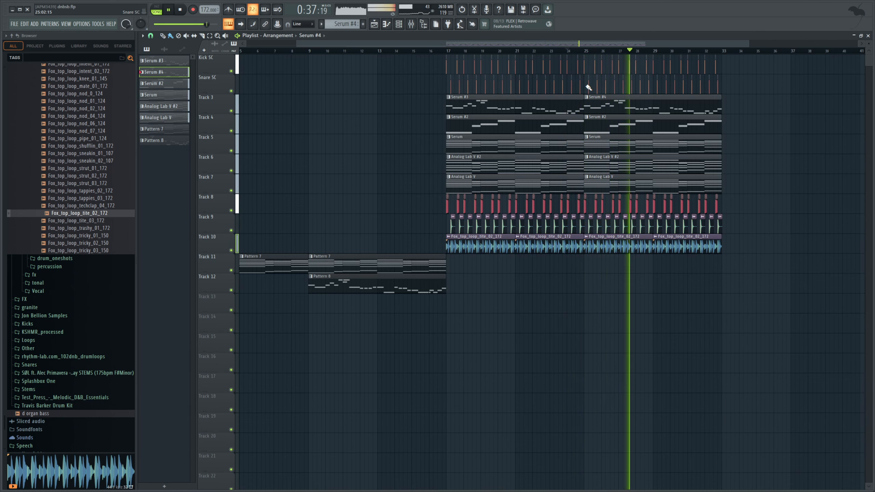
Clear the drums and sidechain triggers over bars 31 and 32, and place one snare_digi_superb_3 hit at the end of bar 32.
key("space")
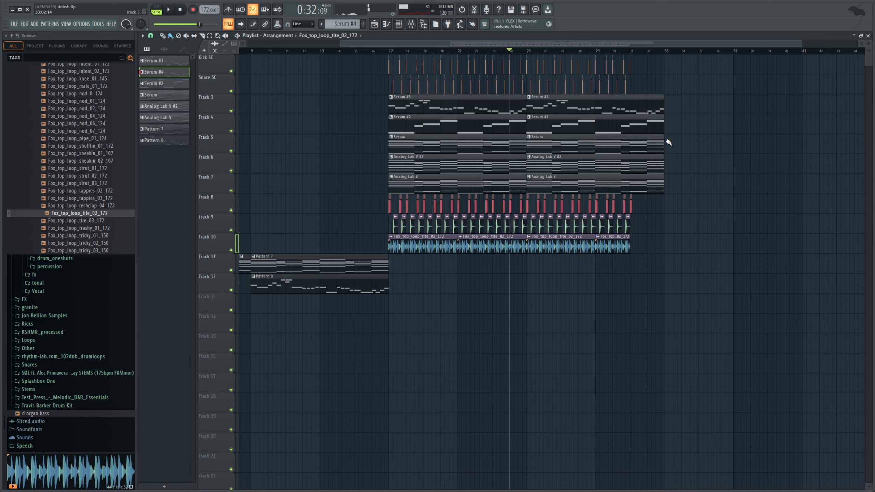
left_click(628, 228)
left_click(661, 228)
left_click(657, 51)
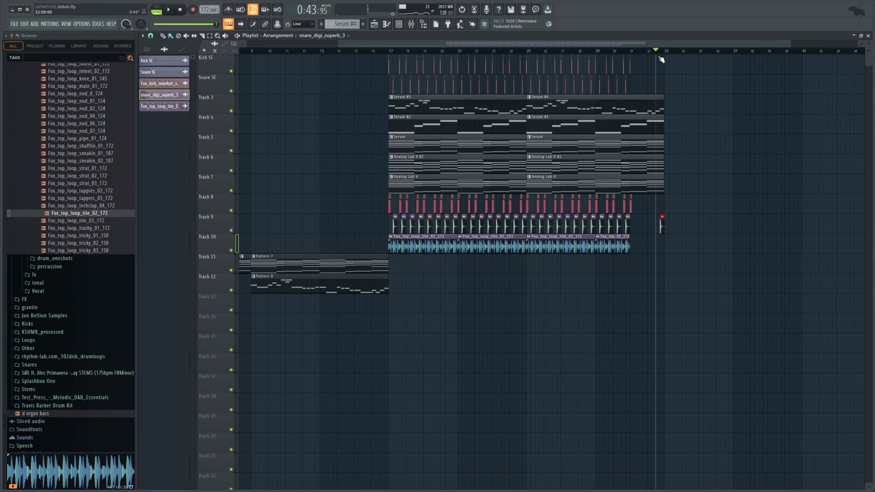
Duplicate bars 17 to 32 at bar 33 without the Track 3 melody, and play the transition into the new section.
left_click_drag(696, 193, 529, 119)
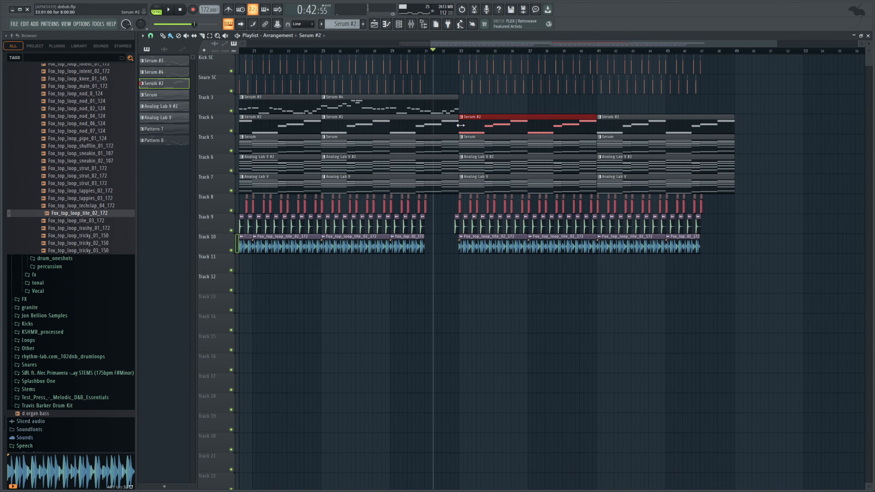
key("space")
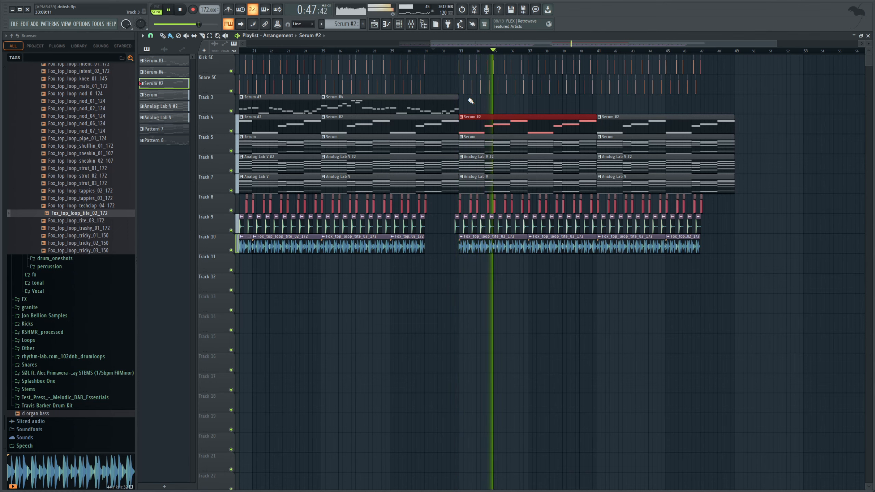
left_click_drag(533, 42, 470, 77)
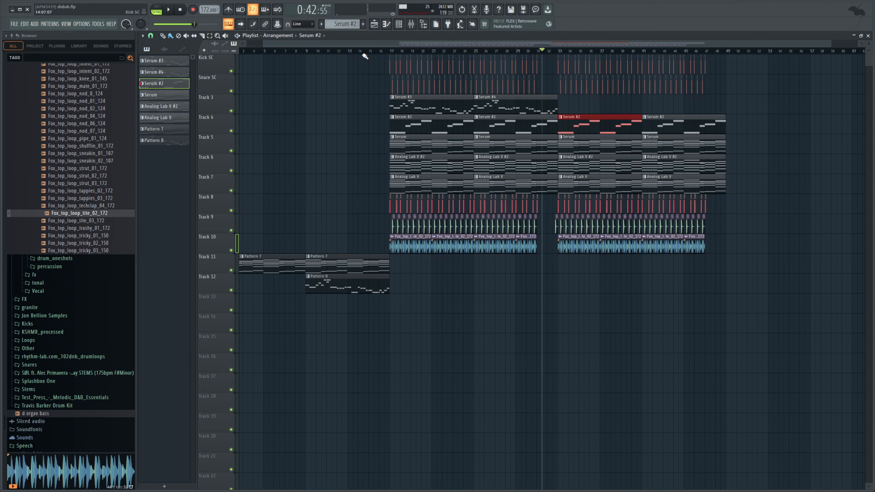
Place the Fox_Drum_loop_shell16roll_01_172 full loop on Track 13 at bar 9.
left_click_drag(390, 44, 371, 55)
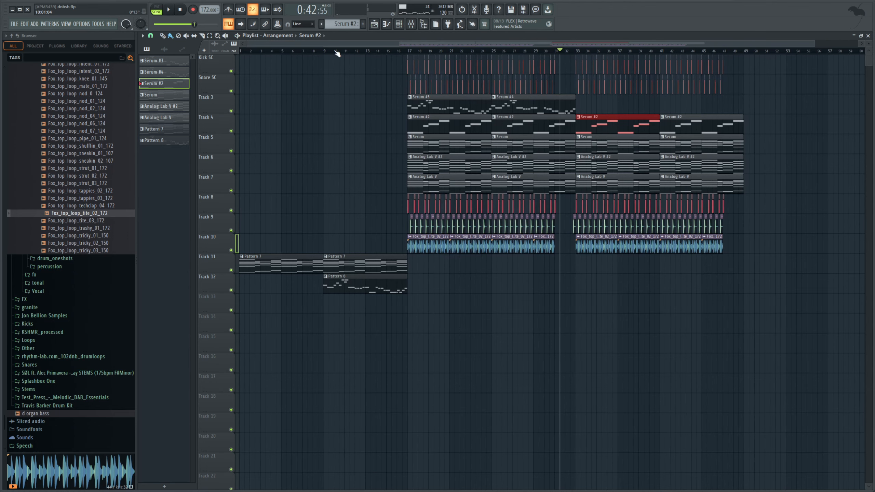
left_click(326, 52)
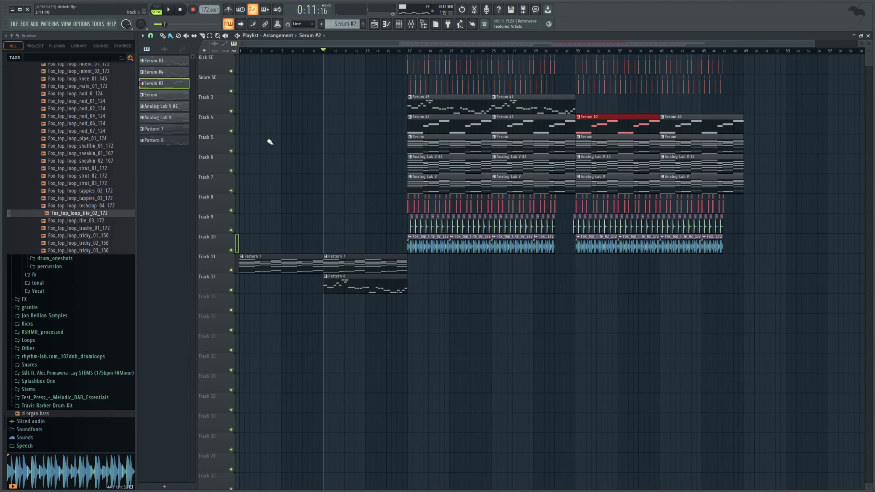
scroll(118, 229, "up", 20)
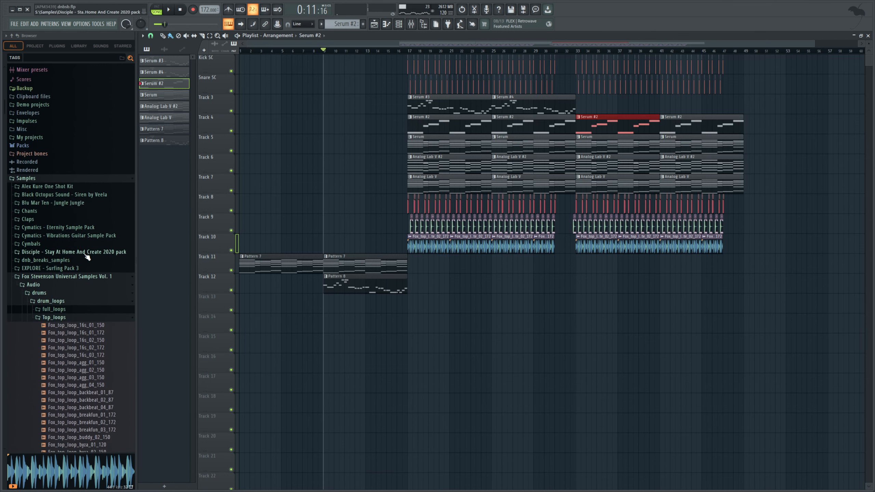
left_click(83, 309)
scroll(97, 282, "down", 12)
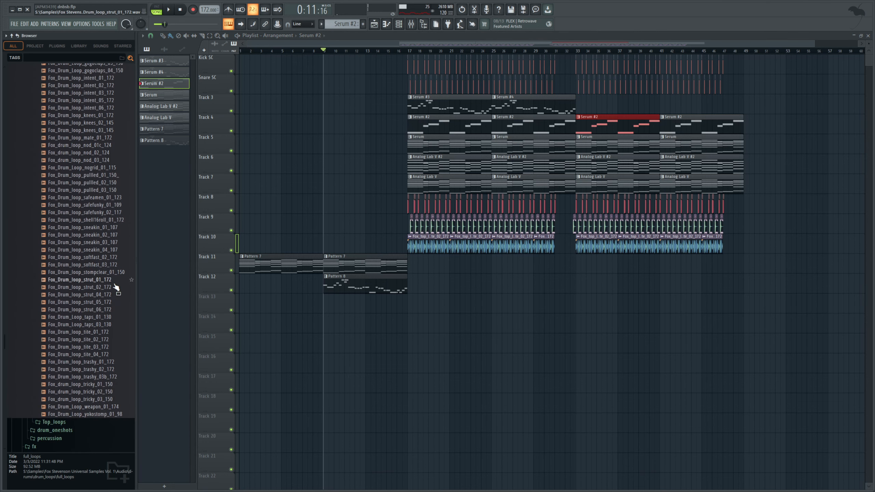
left_click_drag(86, 219, 352, 306)
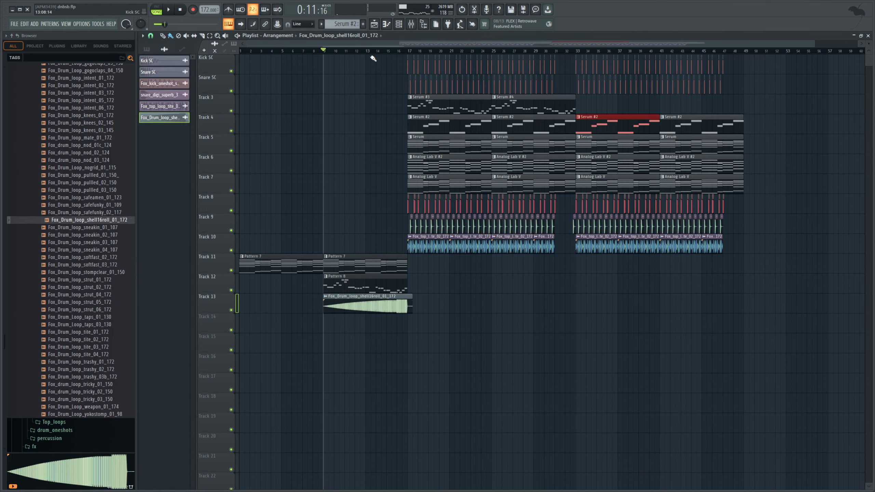
Lower the drum roll clip on Track 13 to -11.4 dB, and trim it and the second Pattern 7 clip to just before bar 17.
key("space")
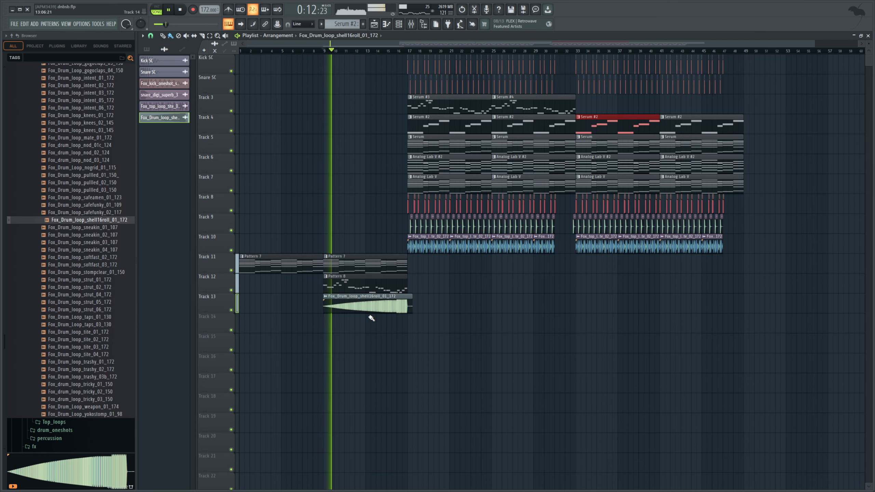
left_click_drag(368, 312, 369, 338)
left_click_drag(369, 338, 368, 345)
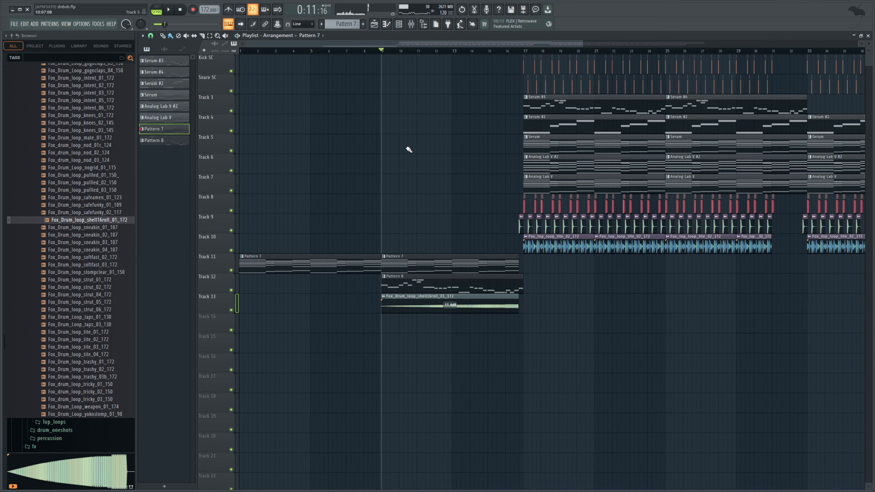
Add the Close Grand keyboard from the instrument packs to the channel rack, with the chord notes on it in Pattern 9.
left_click(398, 27)
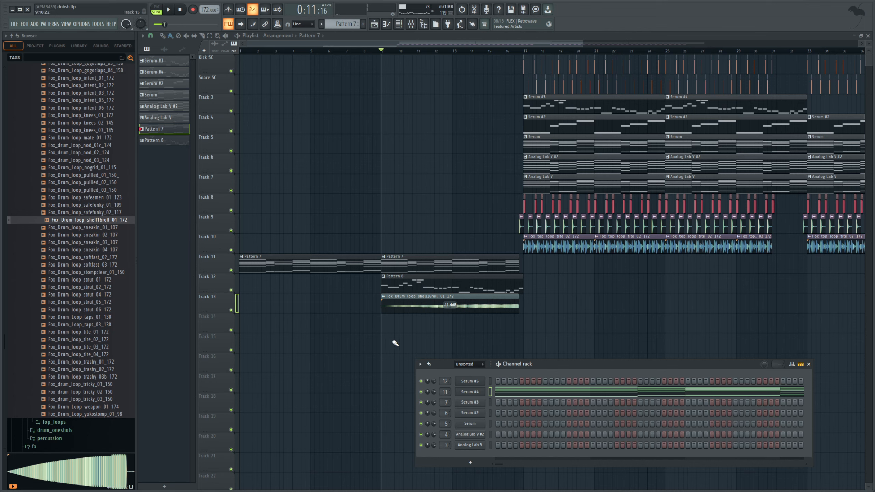
scroll(100, 270, "down", 9)
scroll(100, 270, "up", 20)
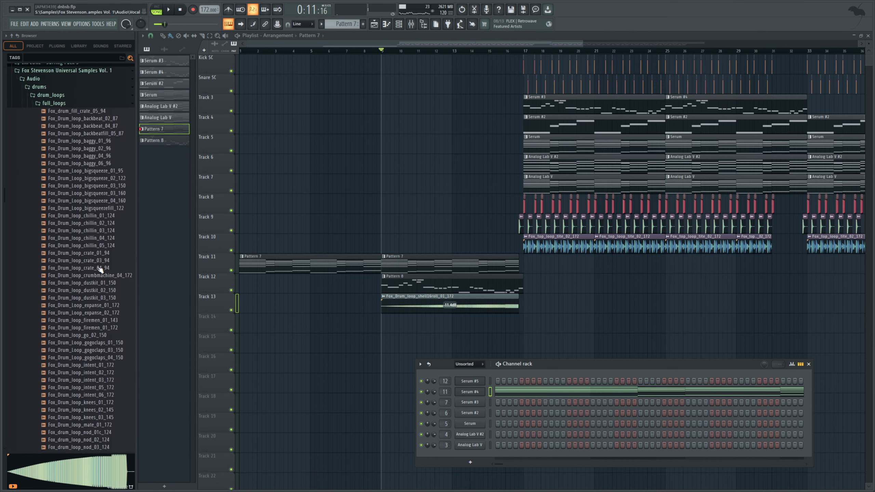
left_click(43, 321)
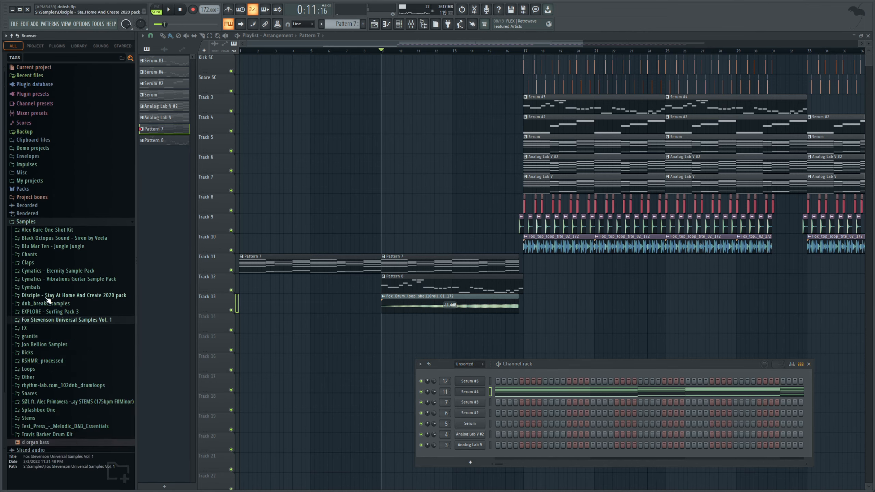
left_click(48, 191)
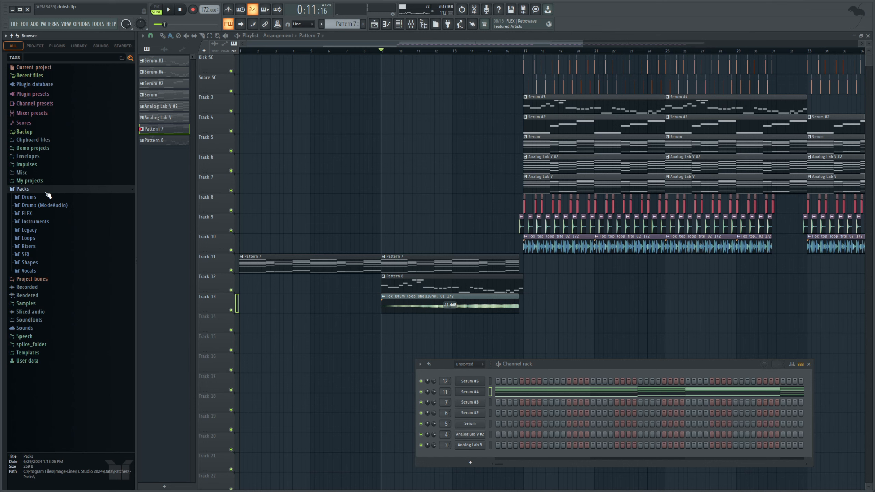
left_click(48, 223)
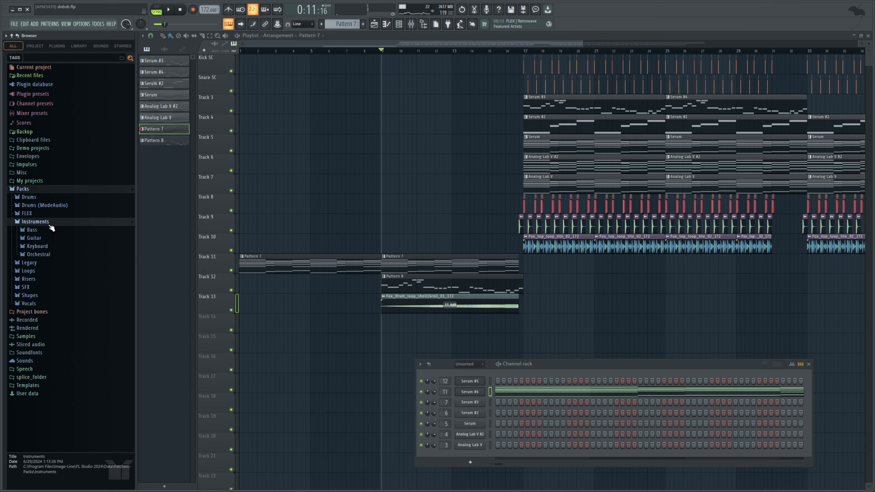
left_click(47, 248)
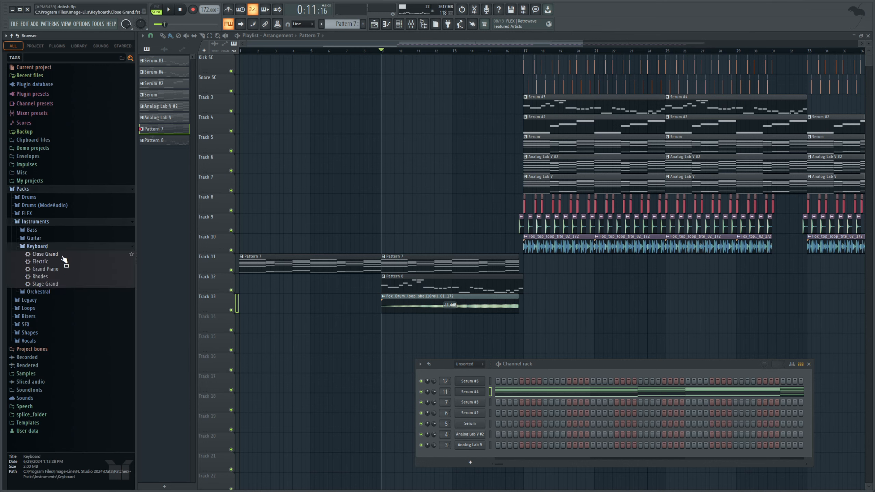
left_click_drag(57, 255, 463, 378)
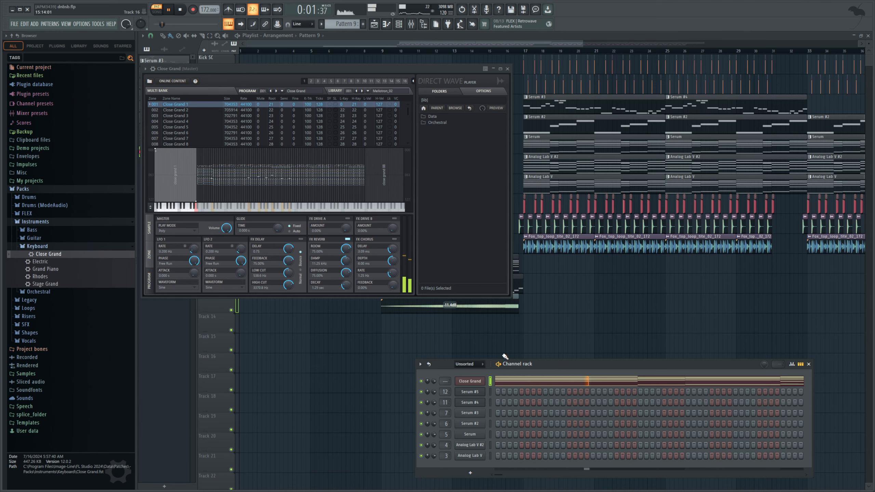
Route the Close Grand channel to a mixer insert and place Pattern 9 on Track 14 at bar 9.
left_click(411, 25)
left_click(399, 24)
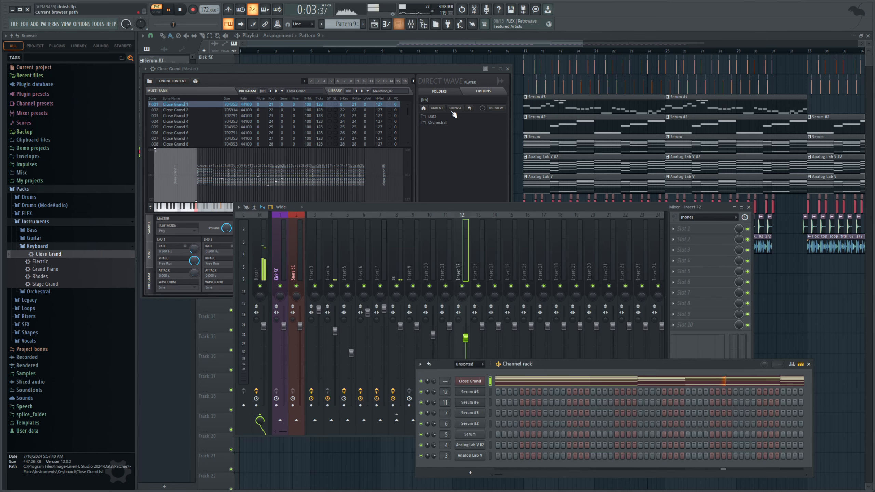
mouse_move(446, 385)
left_mouse_down()
mouse_move(446, 373)
mouse_move(446, 381)
left_mouse_up()
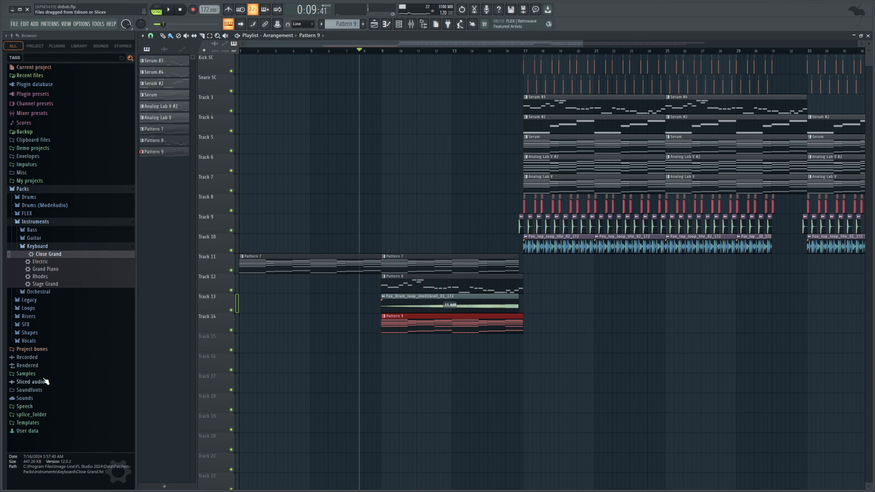
Add Fox_FX_uplifter_14_172 on Track 15 at -14.5 dB and DIRTY_uplifter_02 on Track 16 at about -10 dB, both starting at bar 9.
left_click(84, 373)
left_click(51, 320)
left_click(48, 300)
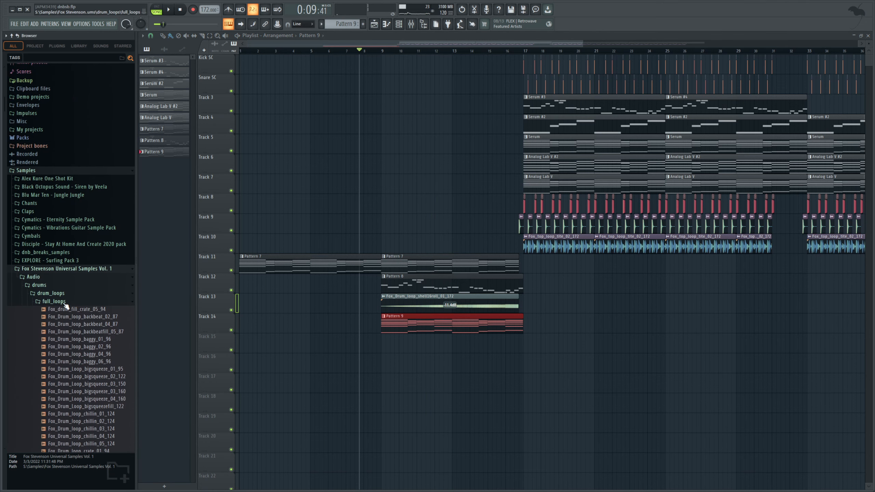
left_click(49, 299)
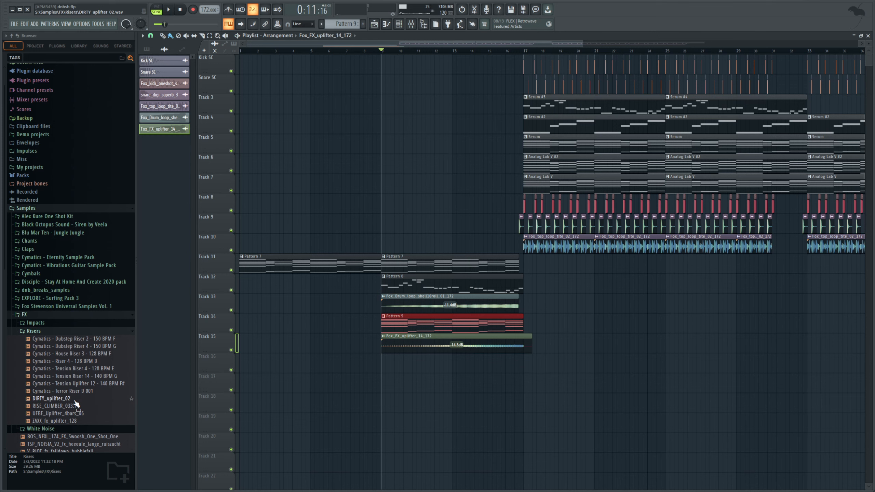
left_click_drag(76, 403, 412, 370)
left_click_drag(489, 373, 489, 390)
Slice the DIRTY_uplifter_02 clip at bar 17, delete the part after the cut, and lower the remaining clip to -12.4 dB.
key("space")
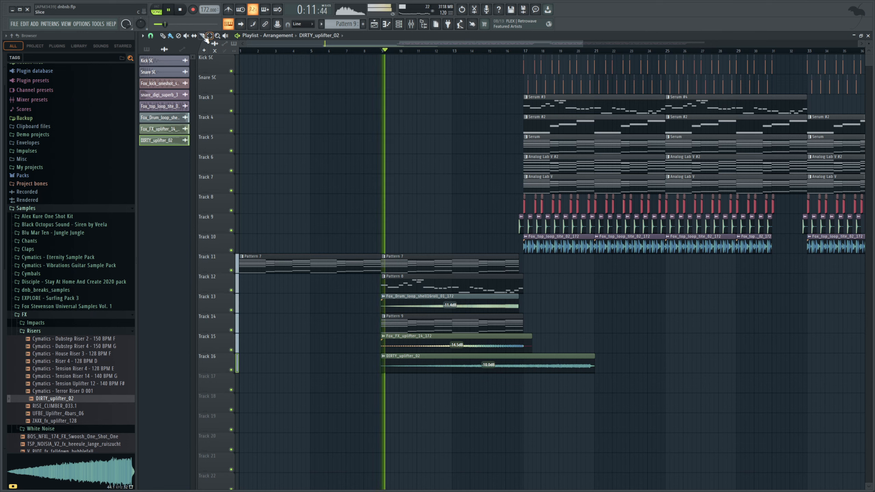
left_click(523, 373)
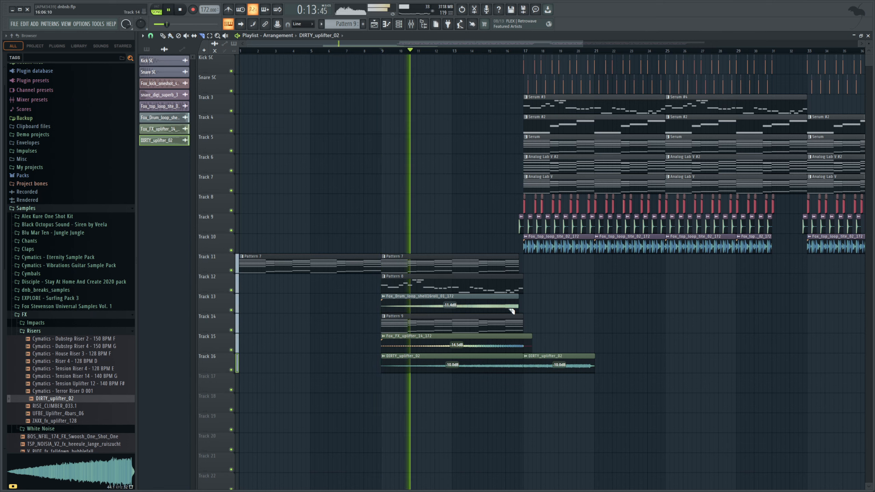
right_click(561, 366)
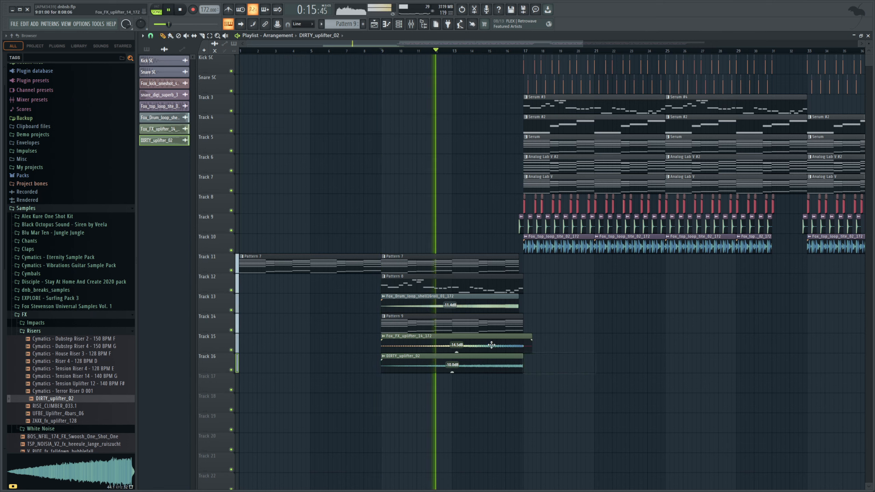
left_click_drag(452, 373, 452, 377)
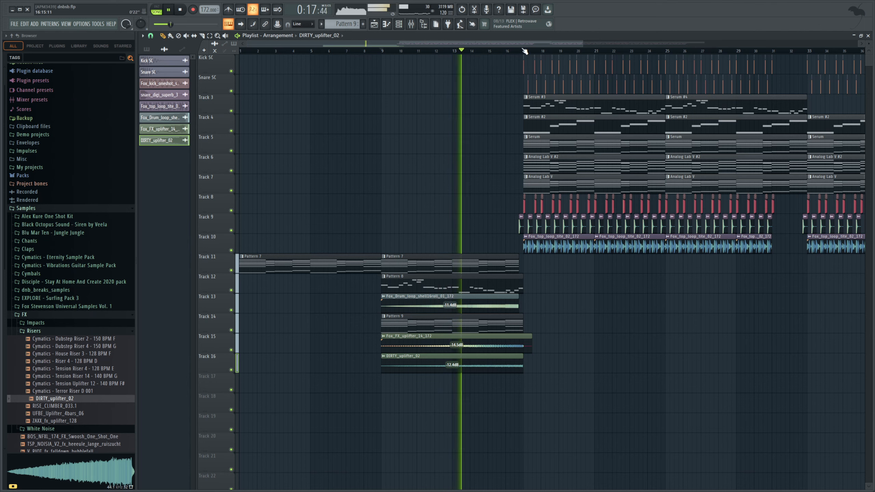
Play the end of the build-up to check how the risers lead into the drop at bar 17.
left_click_drag(531, 44, 765, 42)
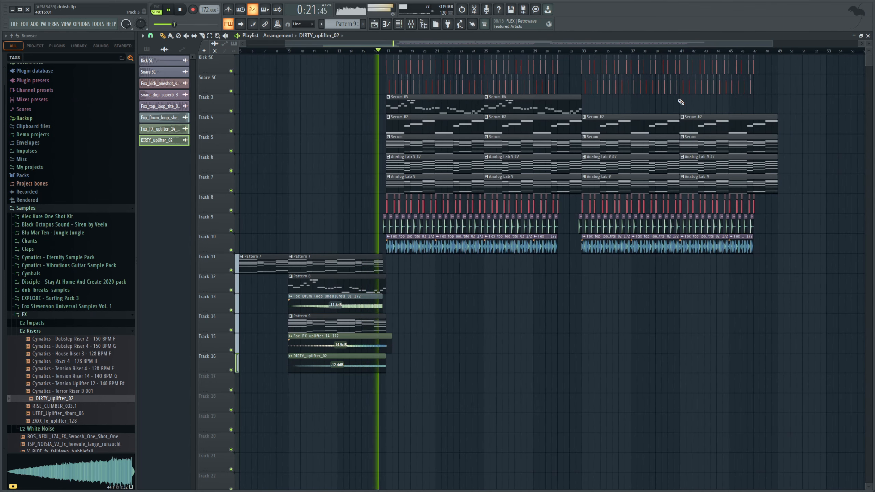
key("space")
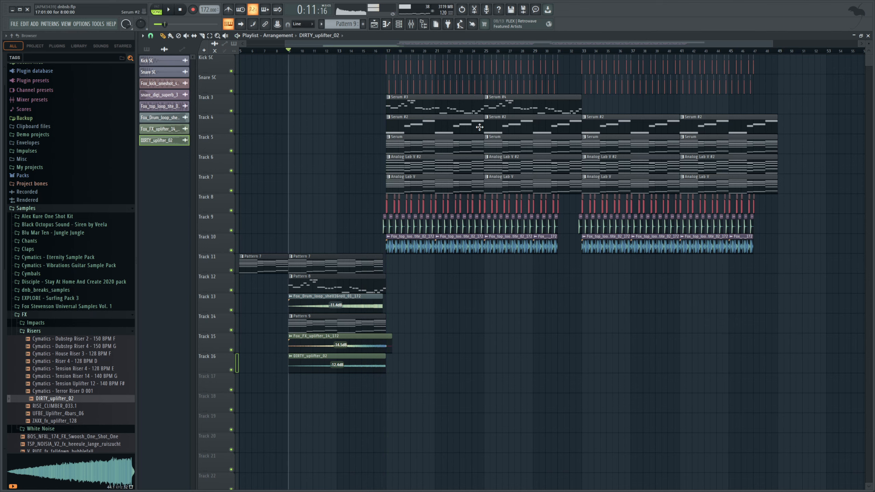
left_click(383, 50)
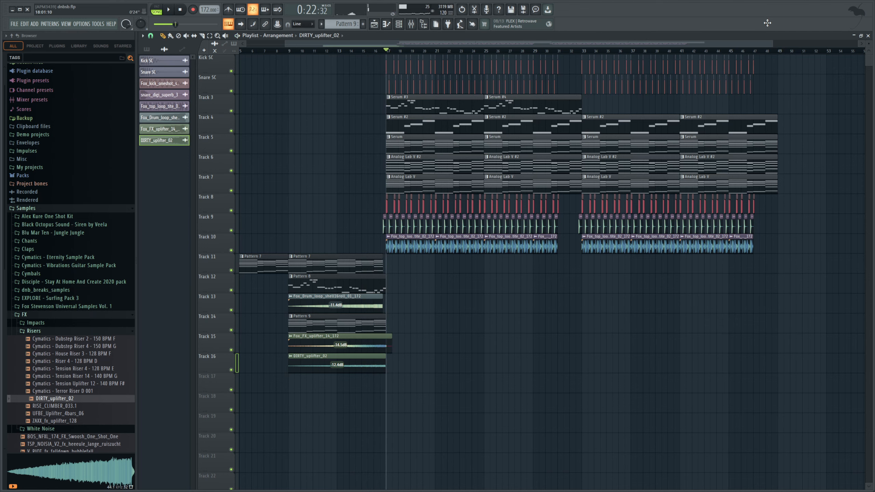
left_click_drag(773, 41, 493, 40)
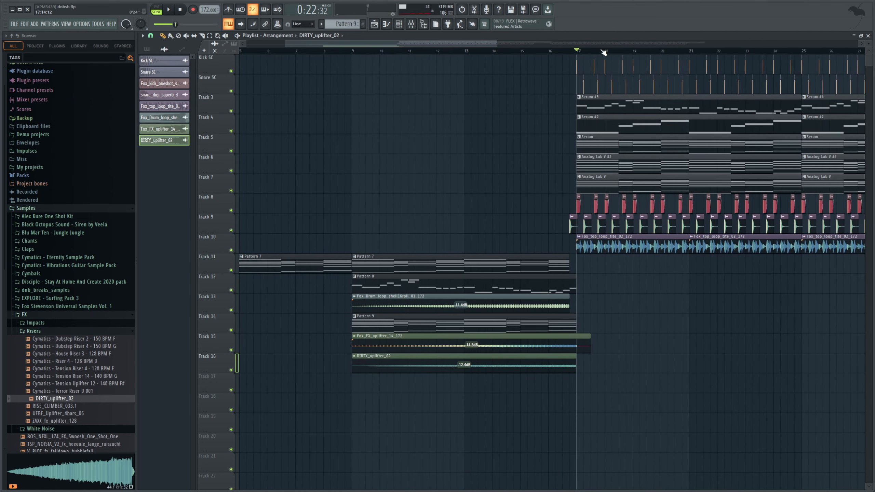
key("space")
key("space")
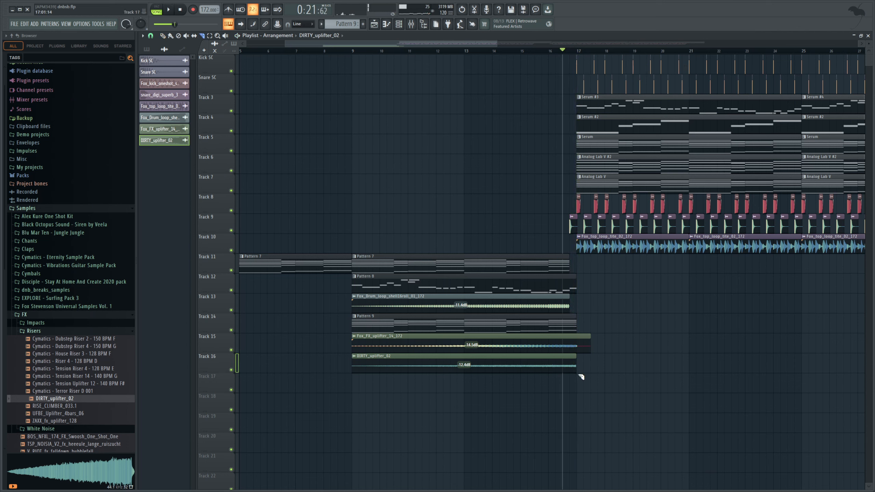
Slice both riser clips on Tracks 15 and 16 just before bar 17 and delete their tails.
left_click_drag(577, 345, 577, 345)
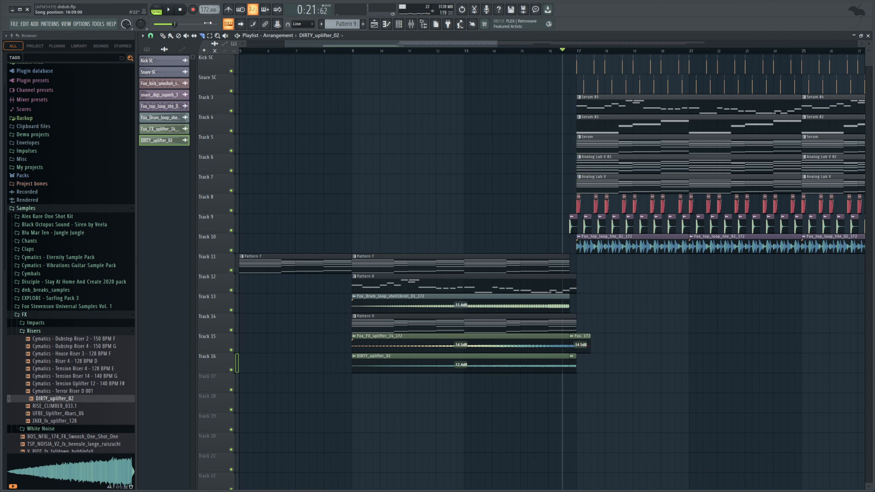
right_click(585, 339)
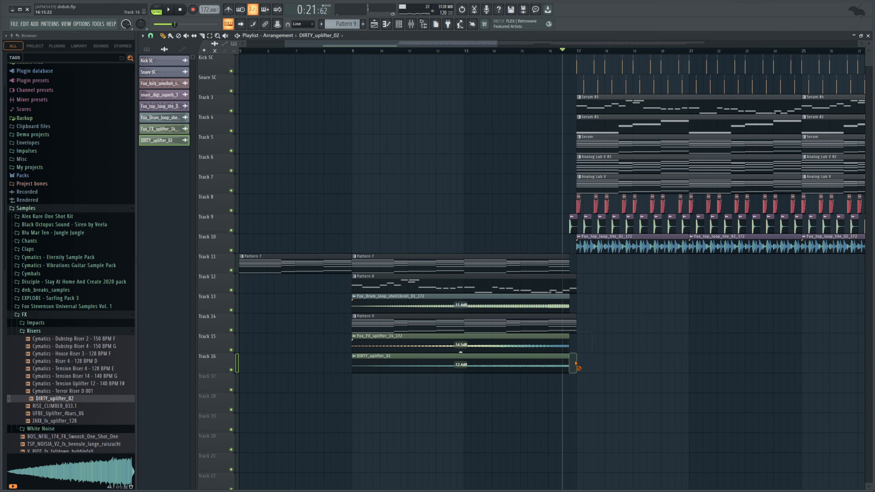
right_click(574, 362)
Play the transition from just before bar 16 into the drop to check the shortened risers.
left_click(543, 51)
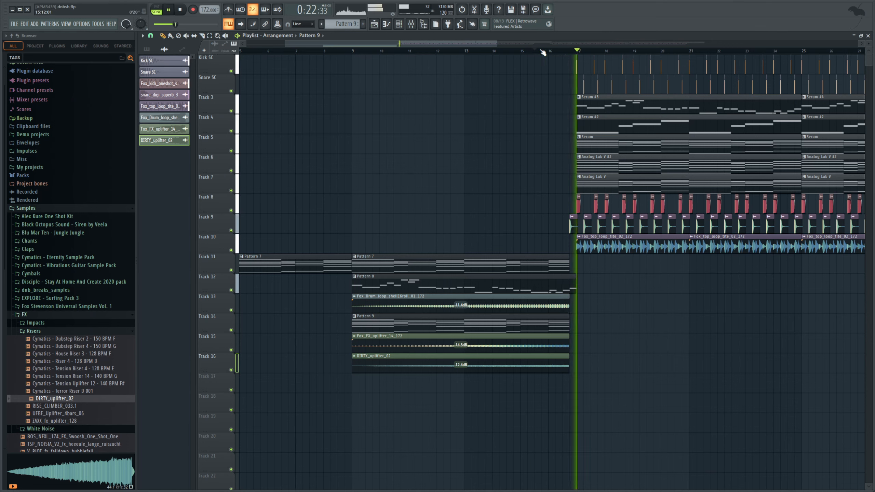
left_click_drag(497, 43, 617, 43)
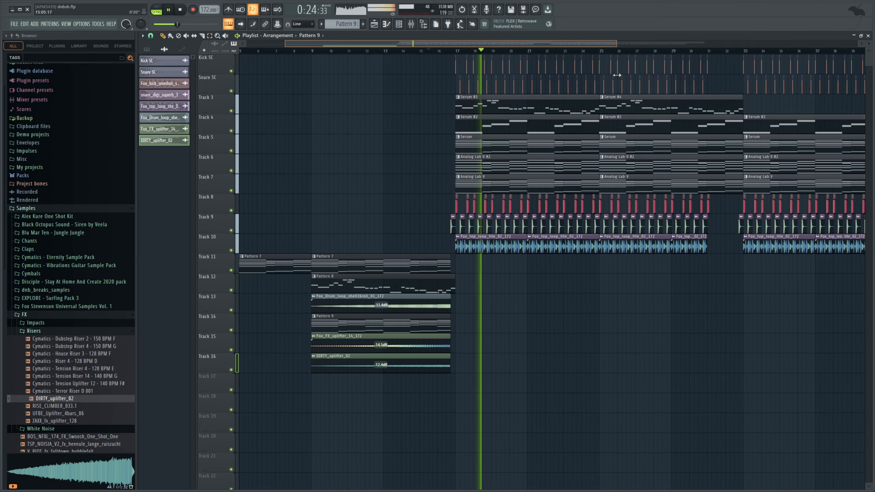
key("space")
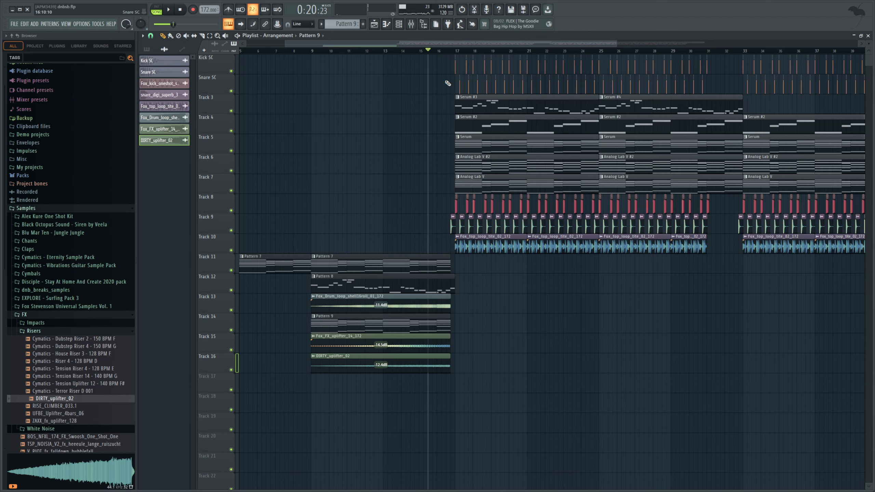
Place the Fox_FX_impact_crashreal_01 sample on Track 17 at bar 17 and set its clip volume to -5.5 dB.
left_click(107, 307)
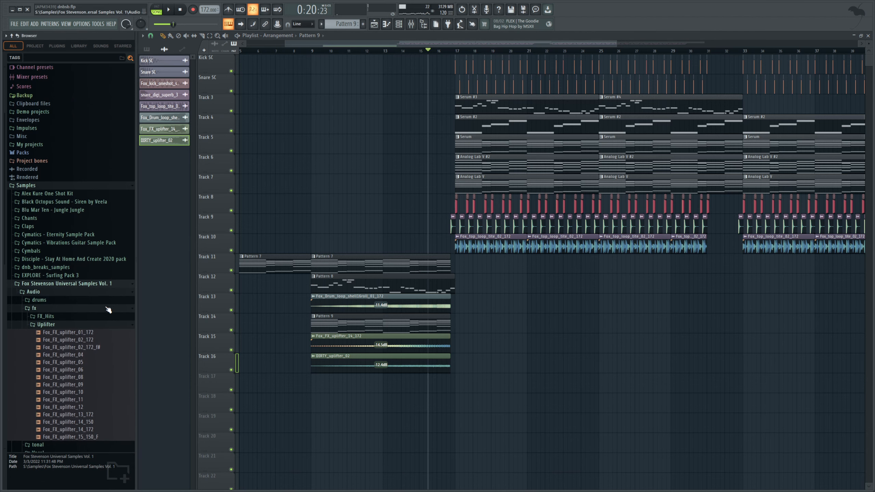
left_click(84, 319)
left_click(88, 312)
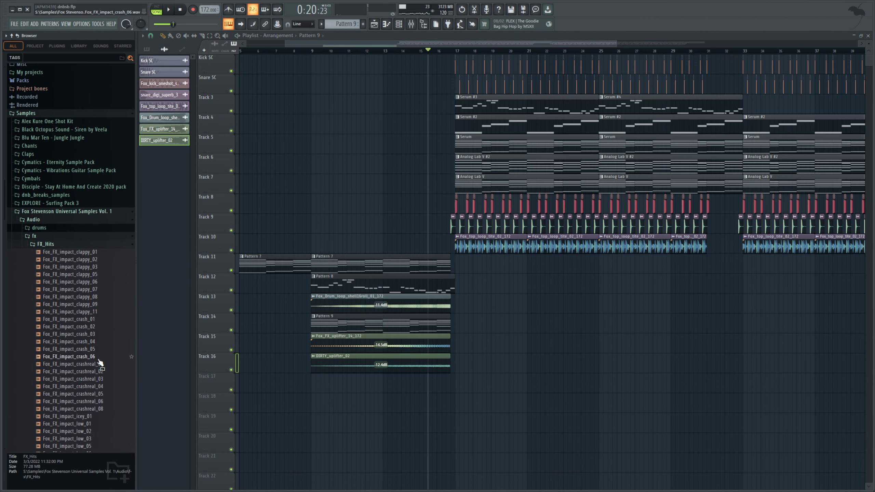
left_click_drag(94, 365, 481, 387)
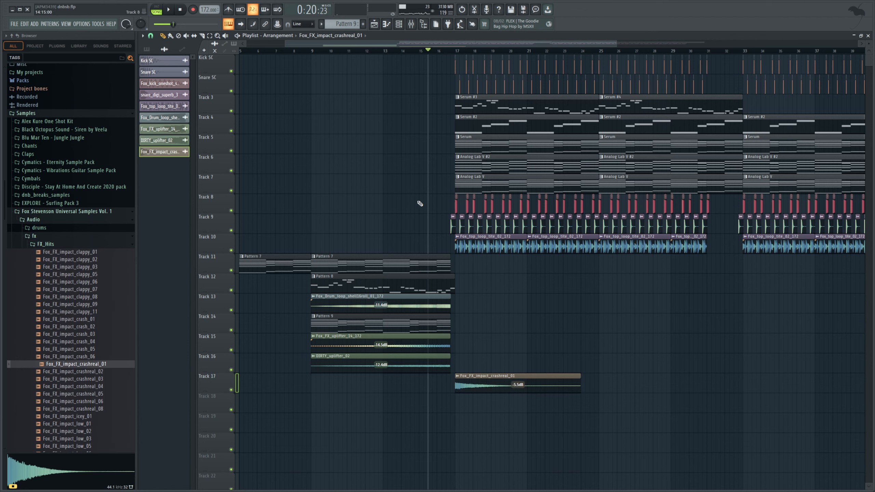
Play the transition into the drop with the crash impact on Track 17 muted, and unmute the track after listening.
left_click(232, 391)
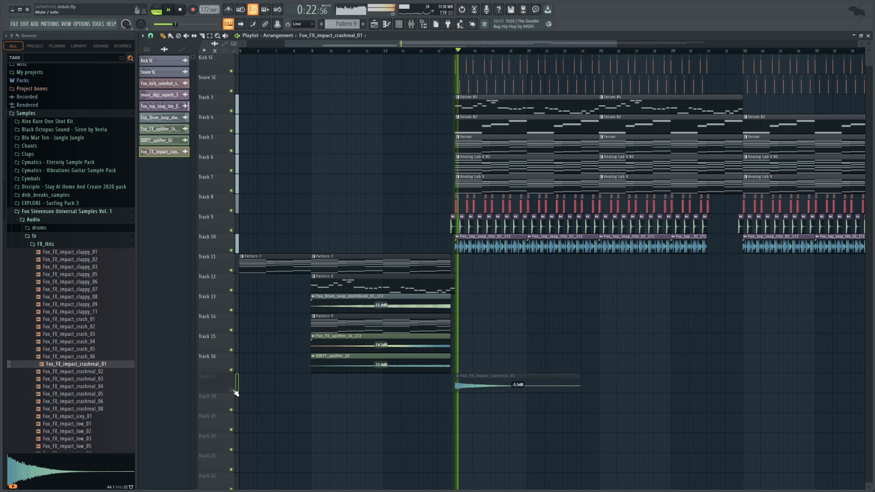
key("space")
left_click(232, 391)
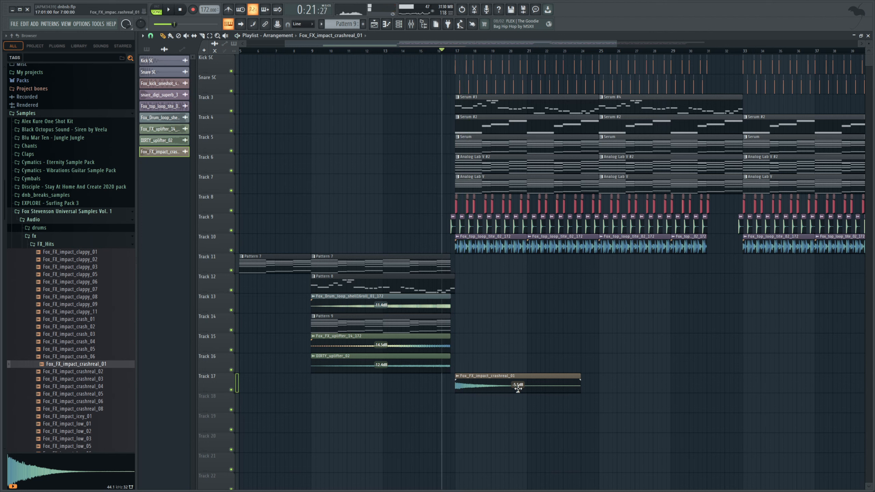
Lower the crash impact clip on Track 17 to -7.8 dB and play the lead-in to bar 17 to check its level.
left_click_drag(435, 50, 432, 52)
key("space")
key("space")
Play the arrangement from the beginning and open the mixer, moving it clear of the upper playlist tracks.
scroll(365, 50, "down", 3)
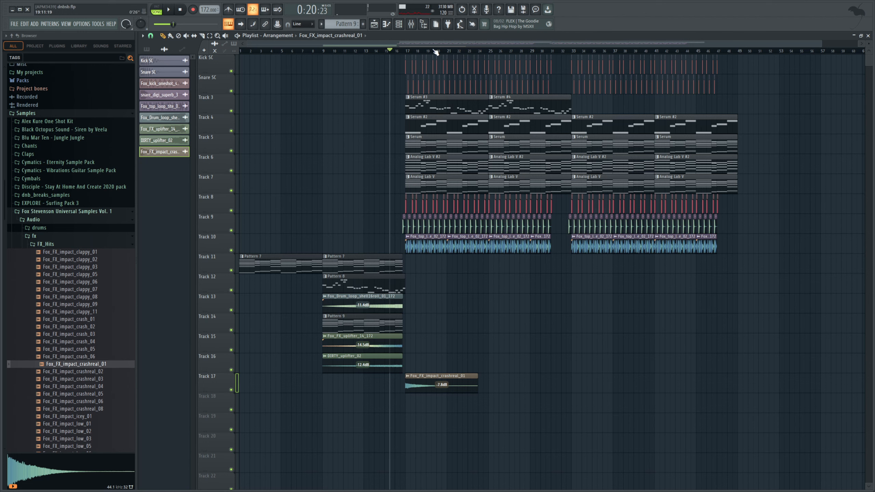
key("space")
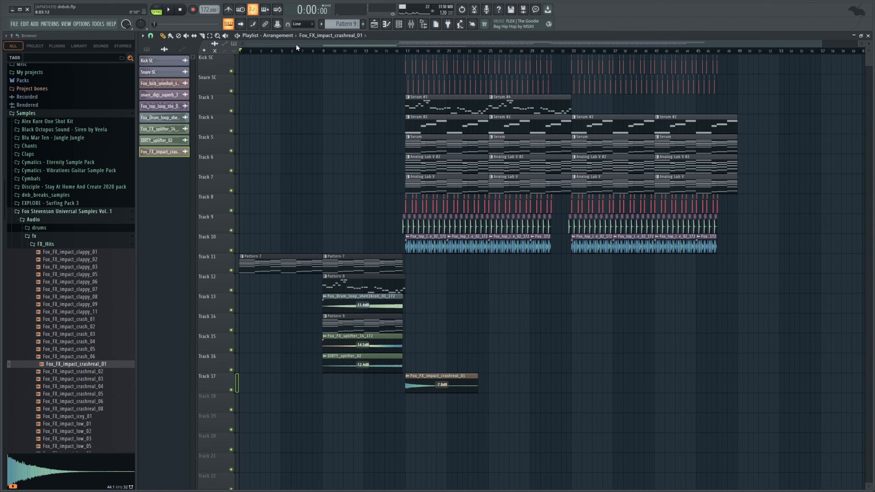
left_click(170, 10)
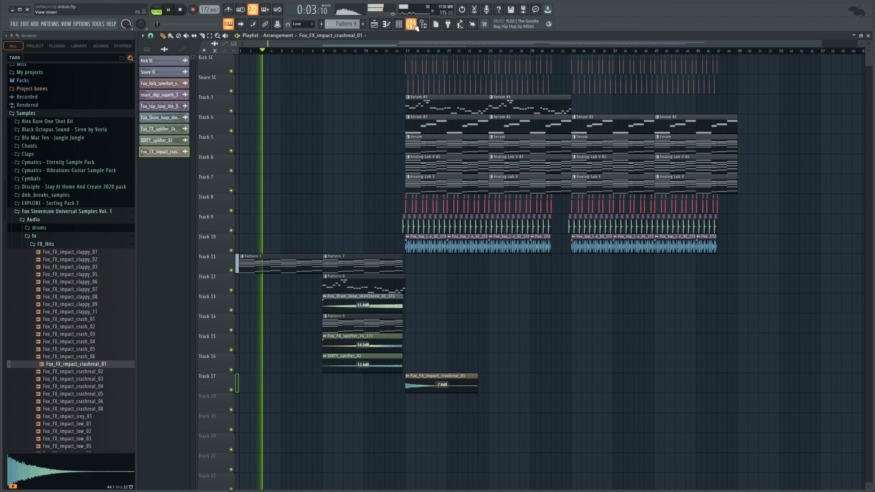
key("F9")
left_click_drag(402, 230, 542, 294)
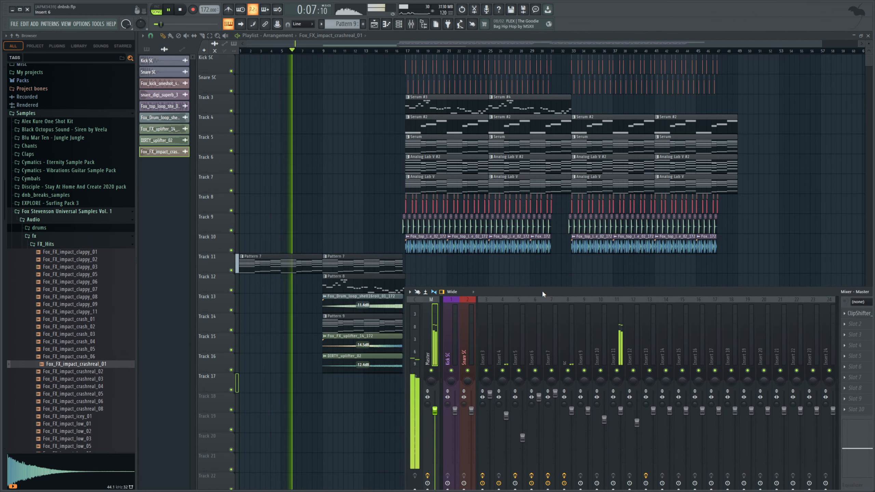